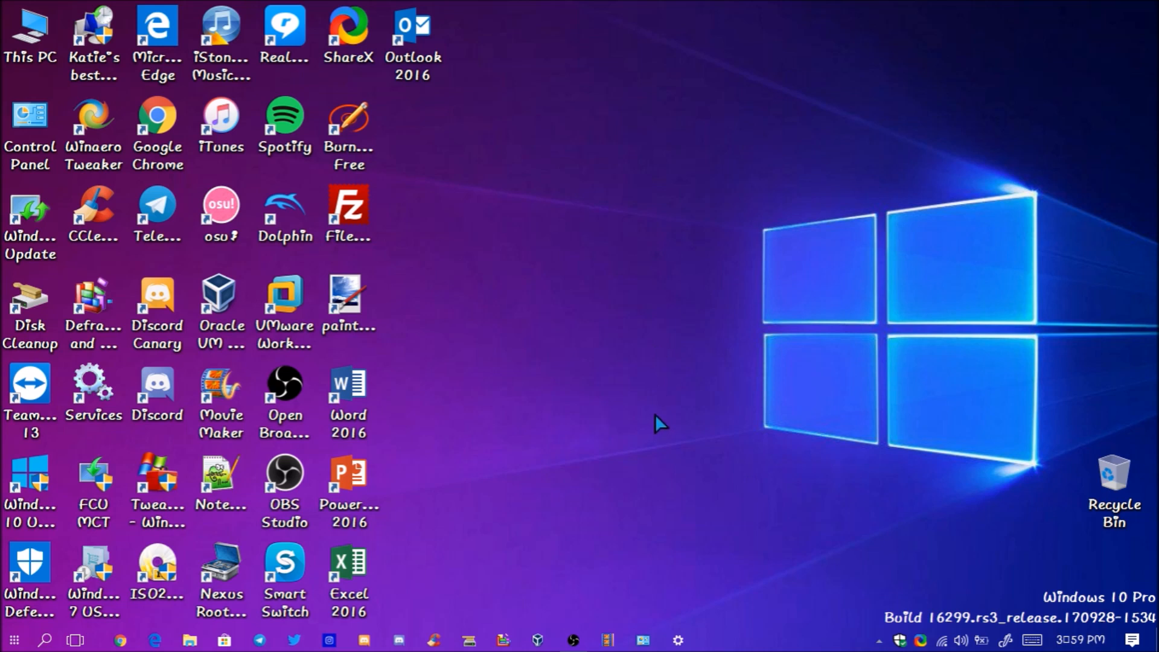
# Step: Open the Windows Update settings, view today's date in the calendar, and check for updates
pyautogui.click(679, 639)
pyautogui.click(421, 559)
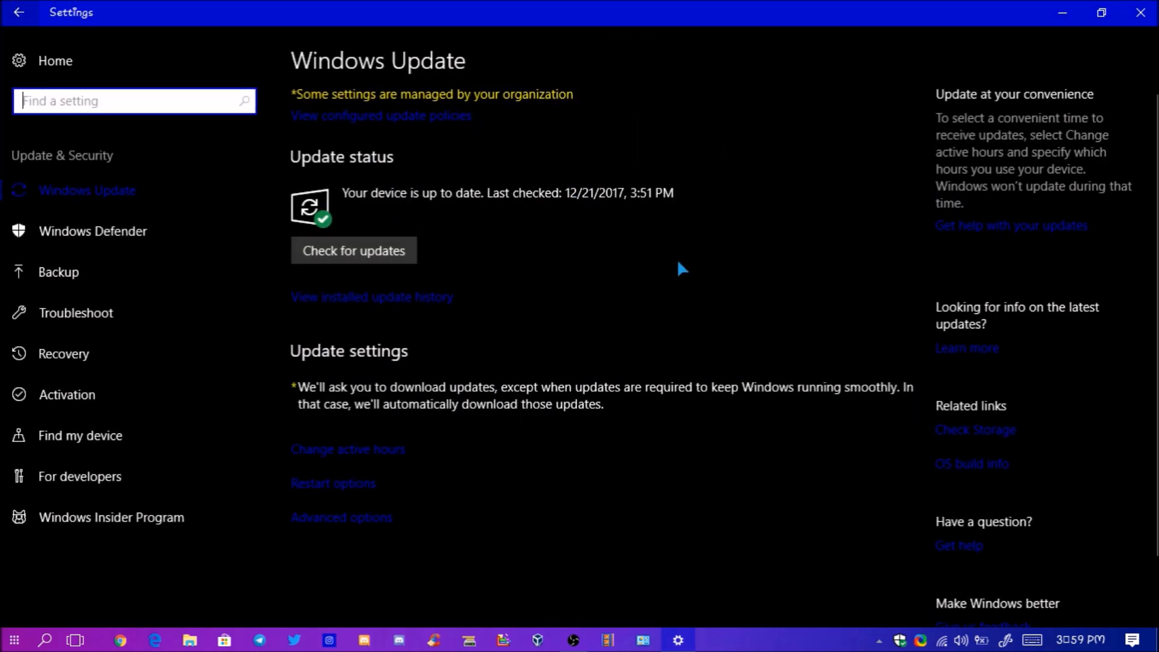
pyautogui.click(1081, 639)
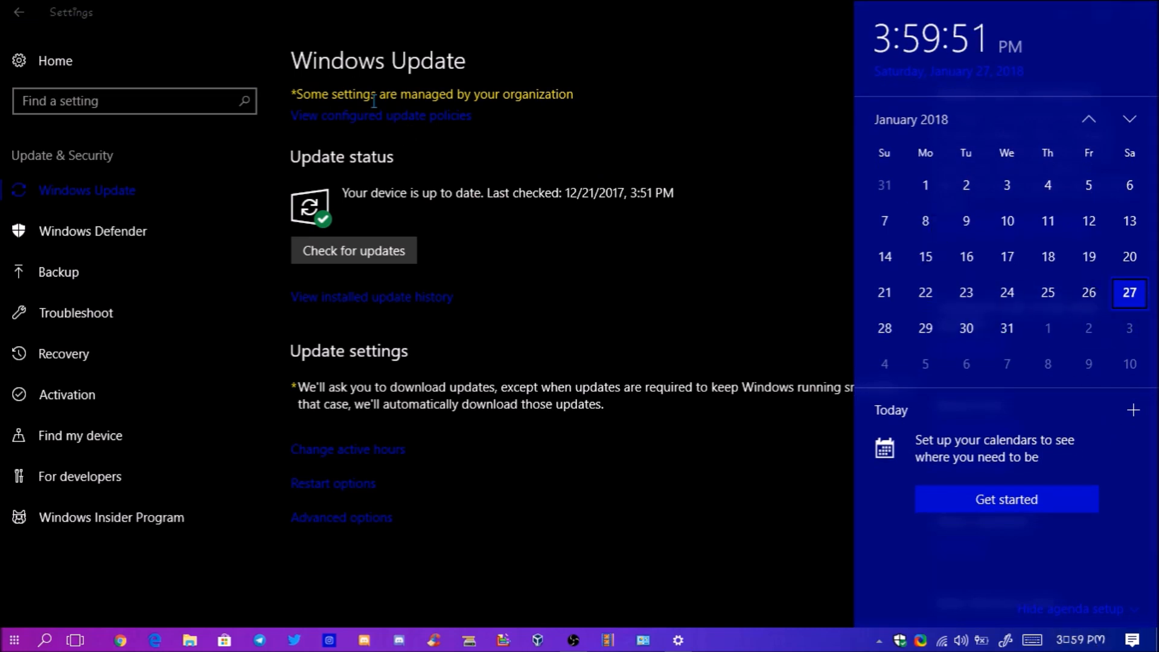
pyautogui.click(398, 244)
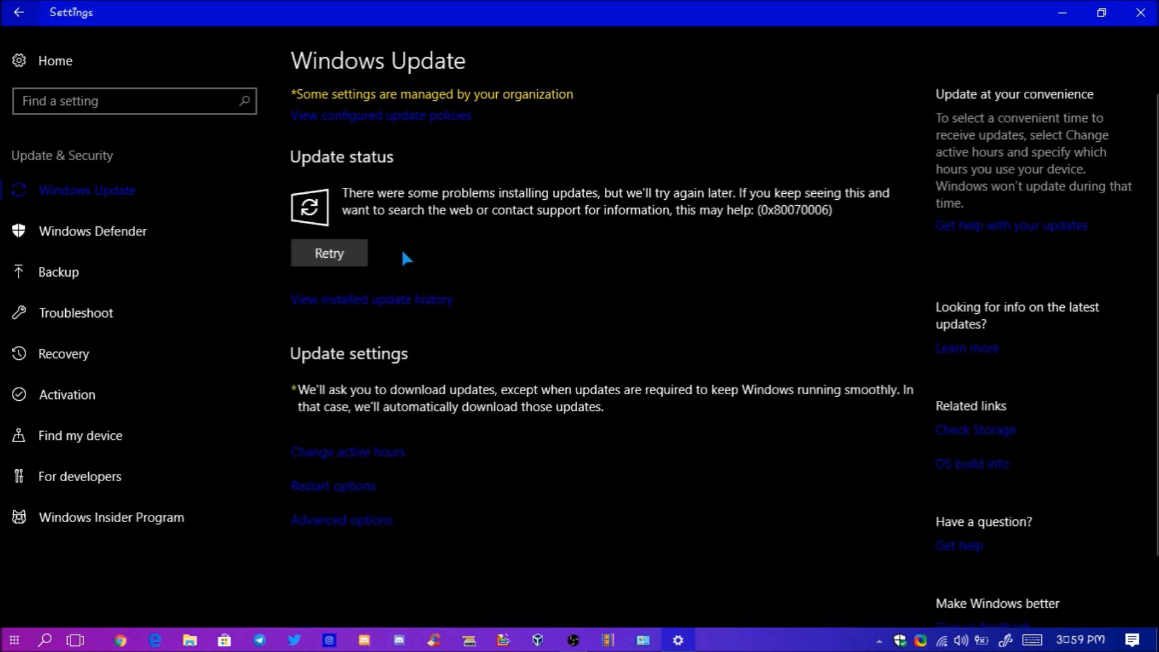
# Step: Retry the update check in the Windows Update settings
pyautogui.click(351, 246)
pyautogui.click(349, 247)
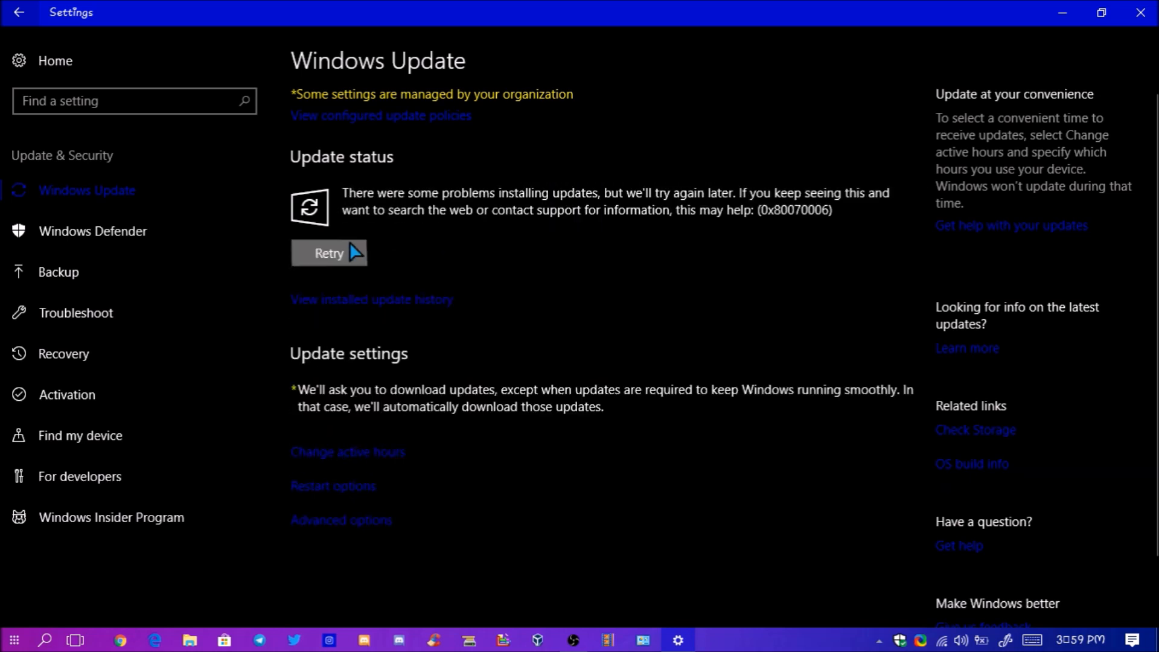
pyautogui.click(349, 253)
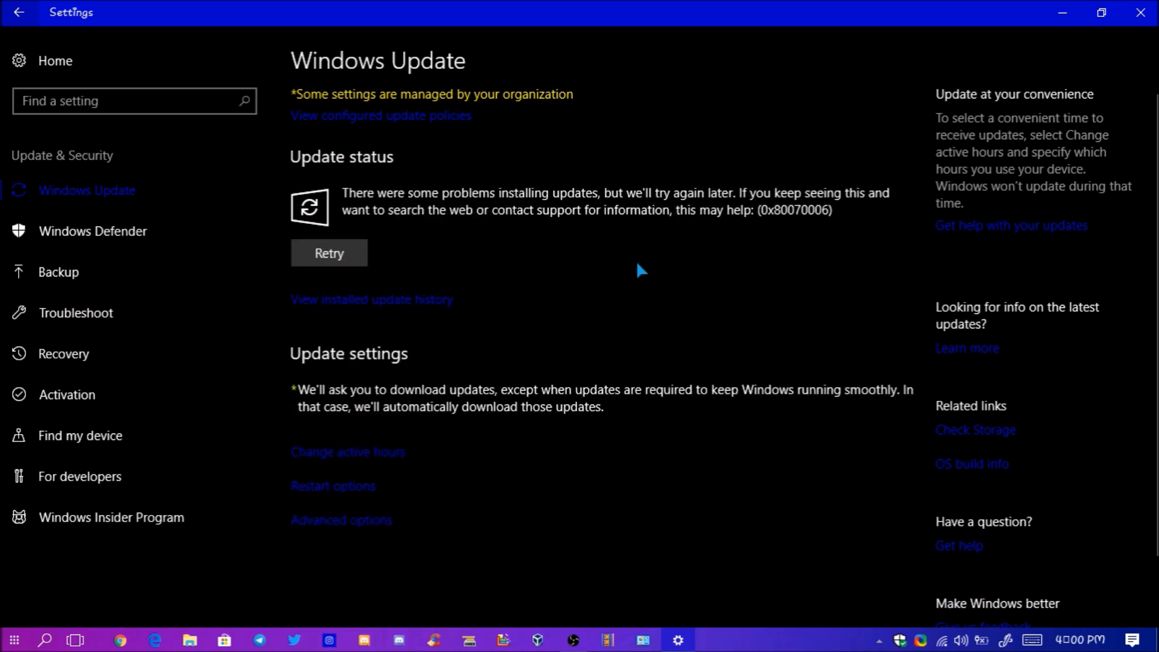
# Step: Minimize the Settings window and open Google Chrome
pyautogui.click(1062, 13)
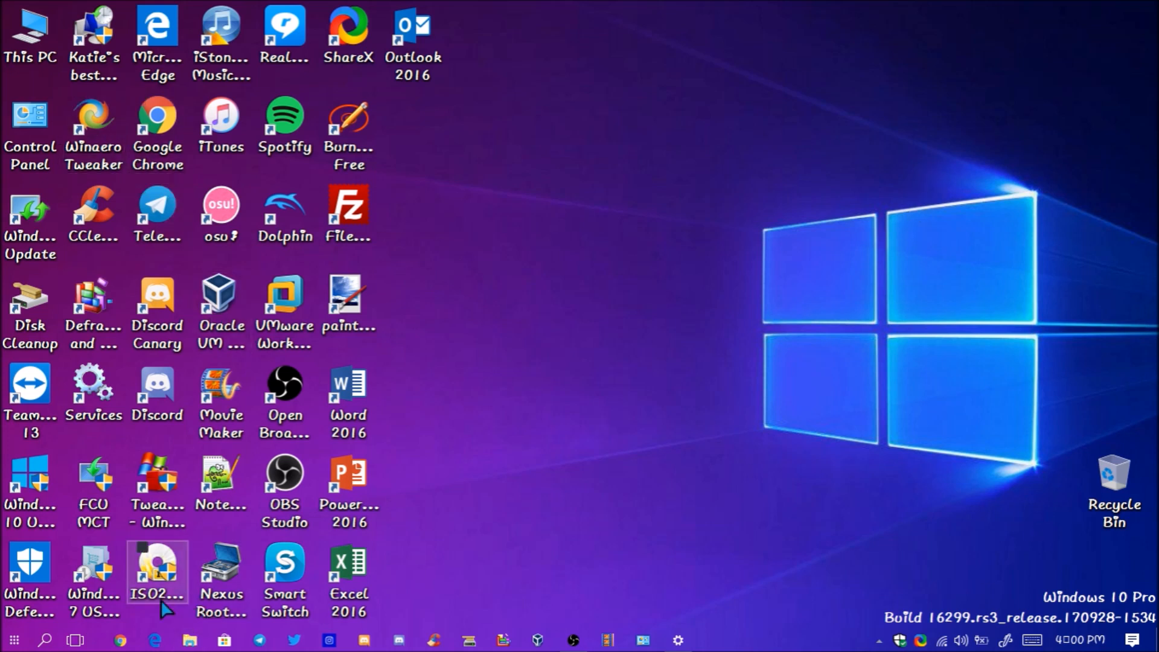
pyautogui.click(131, 639)
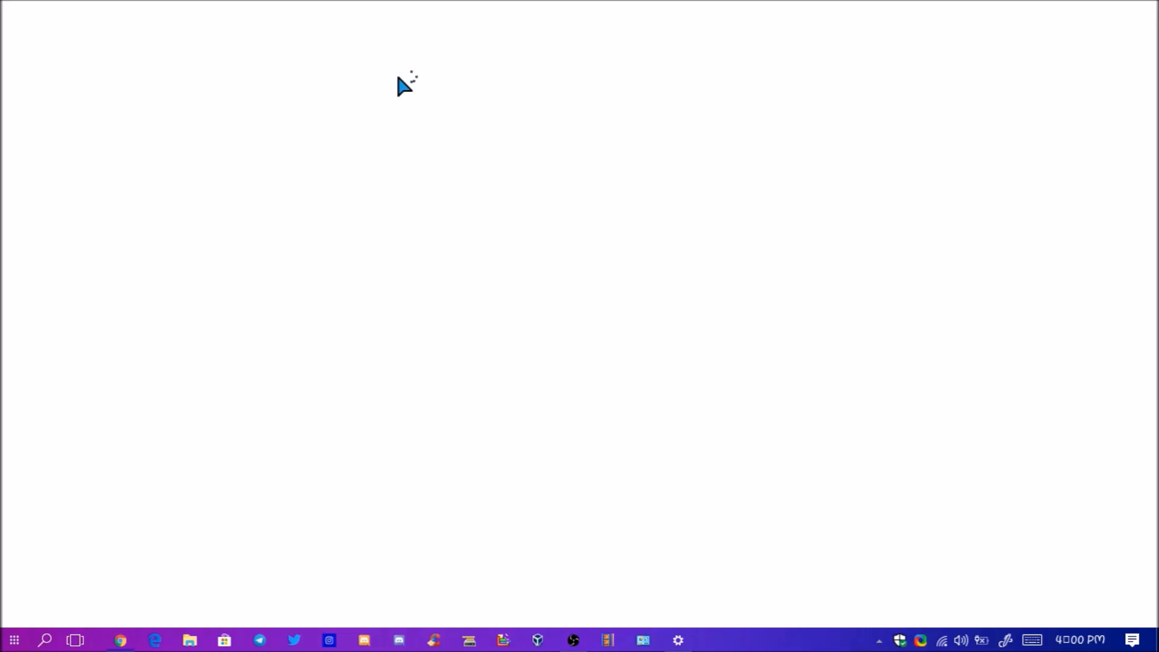
pyautogui.write('google.com')
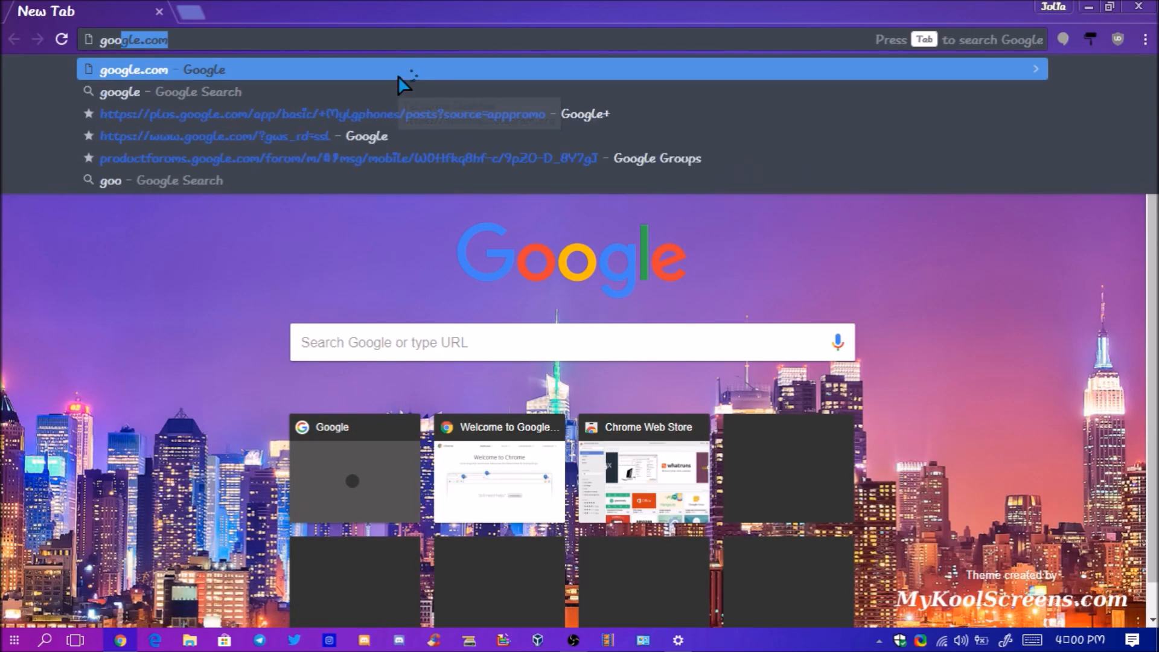
pyautogui.press('BackSpace')
pyautogui.press('BackSpace')
pyautogui.press('BackSpace')
pyautogui.press('BackSpace')
pyautogui.press('BackSpace')
pyautogui.press('BackSpace')
pyautogui.press('BackSpace')
pyautogui.press('BackSpace')
pyautogui.press('BackSpace')
pyautogui.press('BackSpace')
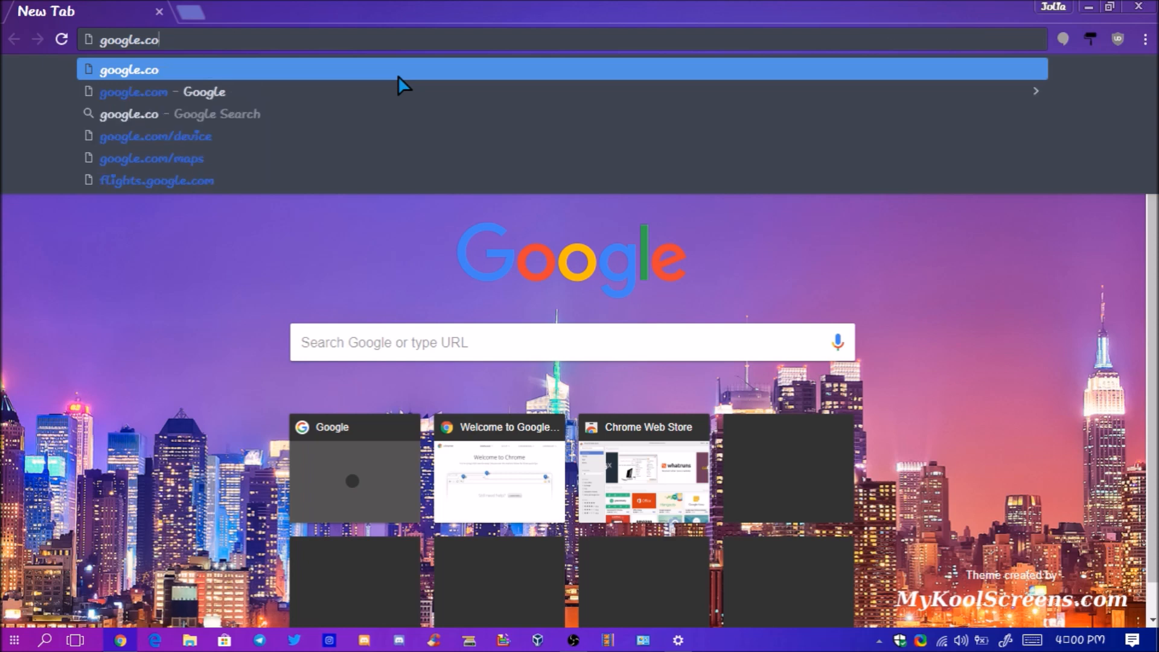
# Step: Search Google for "windows 10 download" and open Microsoft's Windows 10 download page from the results
pyautogui.write('window')
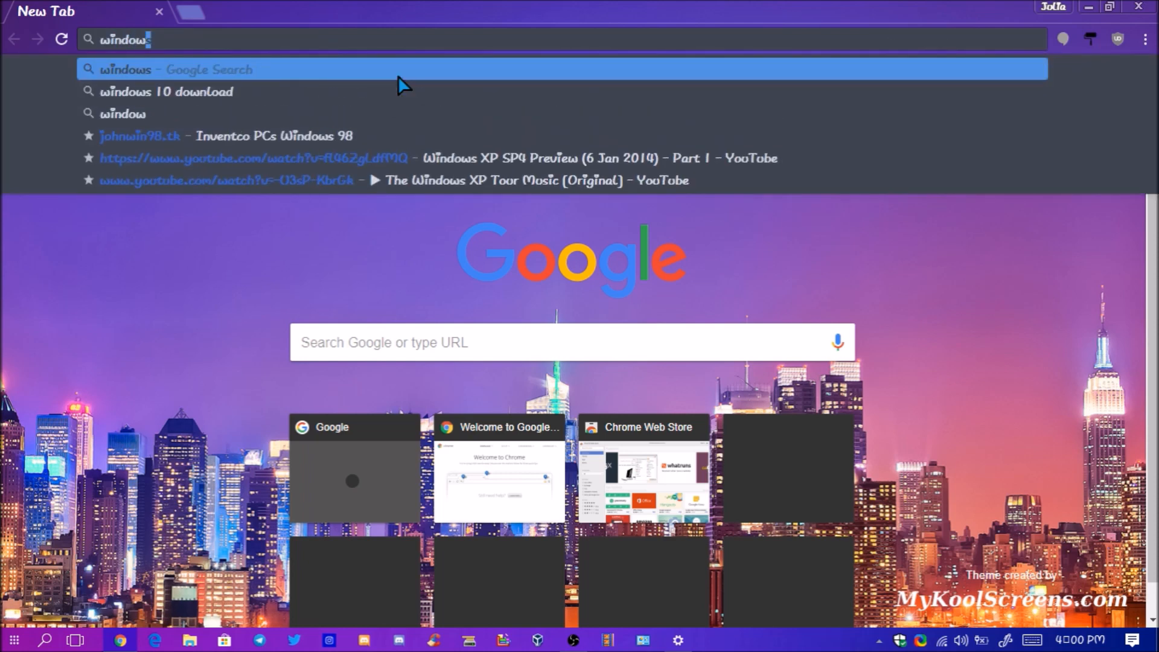
pyautogui.click(317, 90)
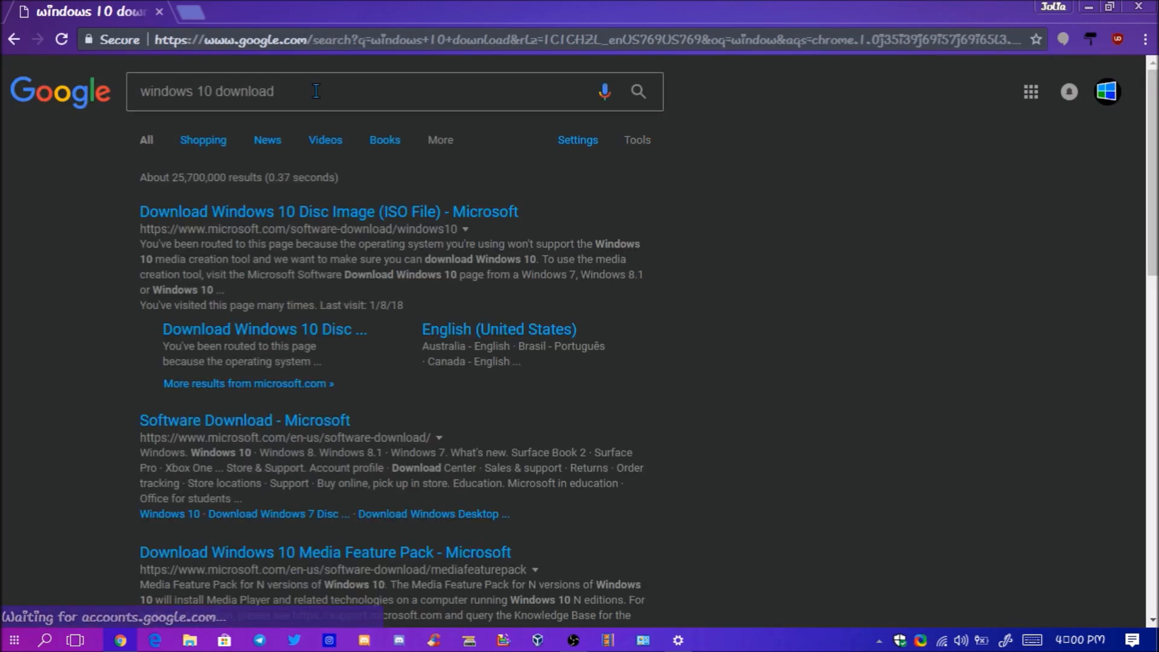
pyautogui.click(382, 211)
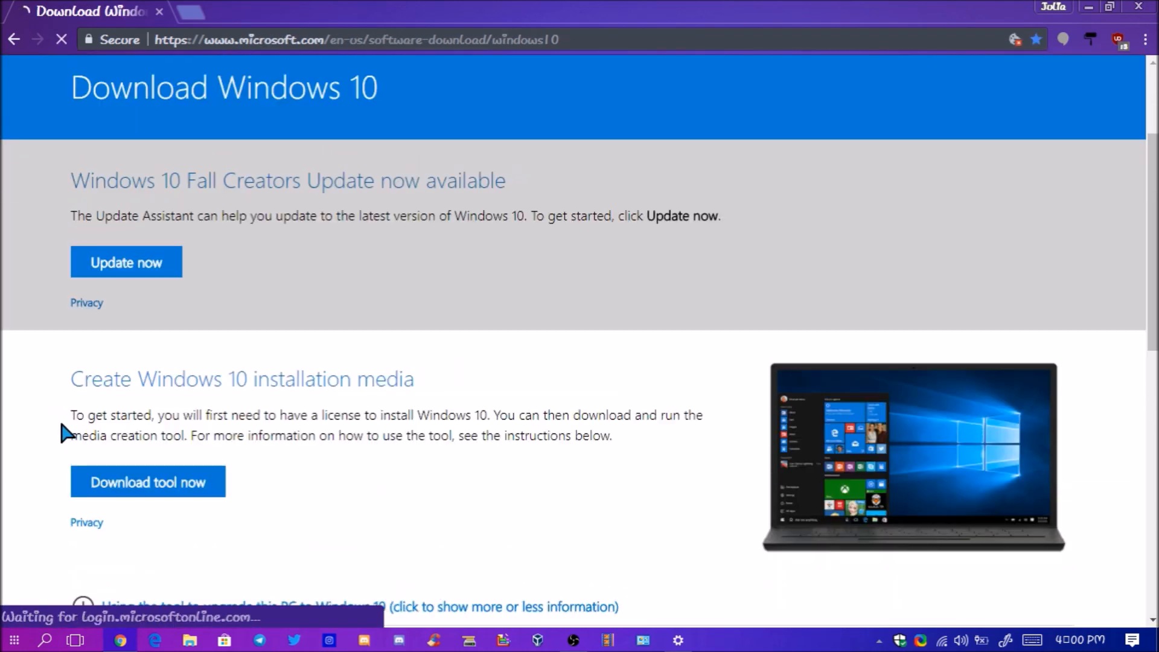
# Step: Download the tool for creating Windows 10 installation media and minimize the browser
pyautogui.click(94, 485)
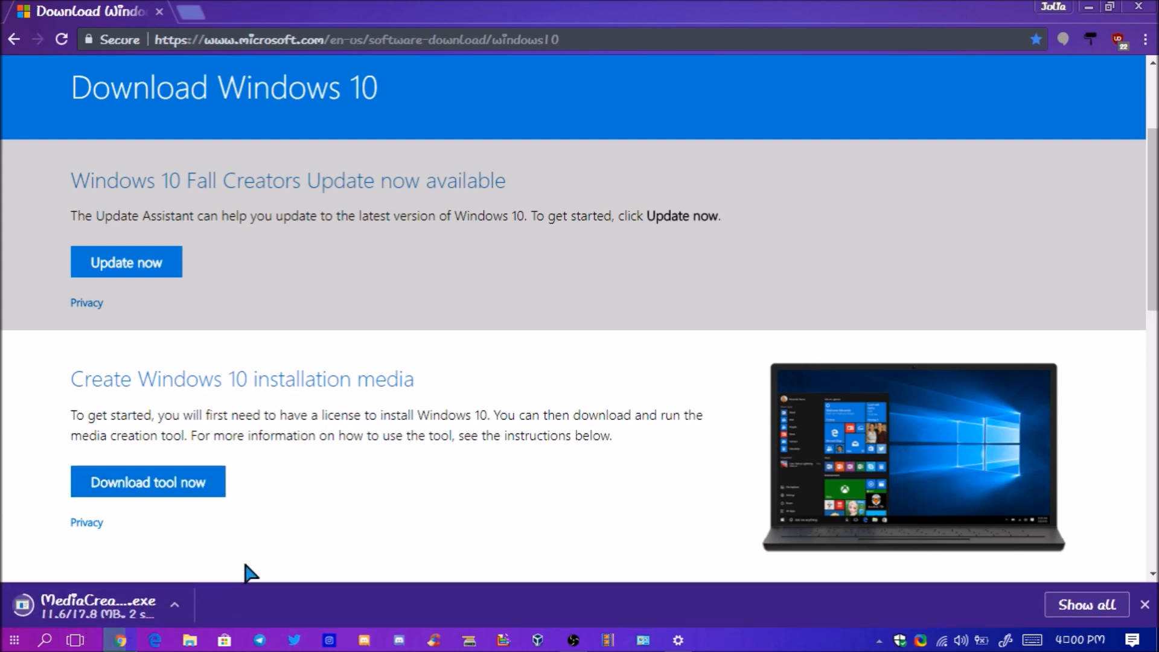
pyautogui.click(1091, 8)
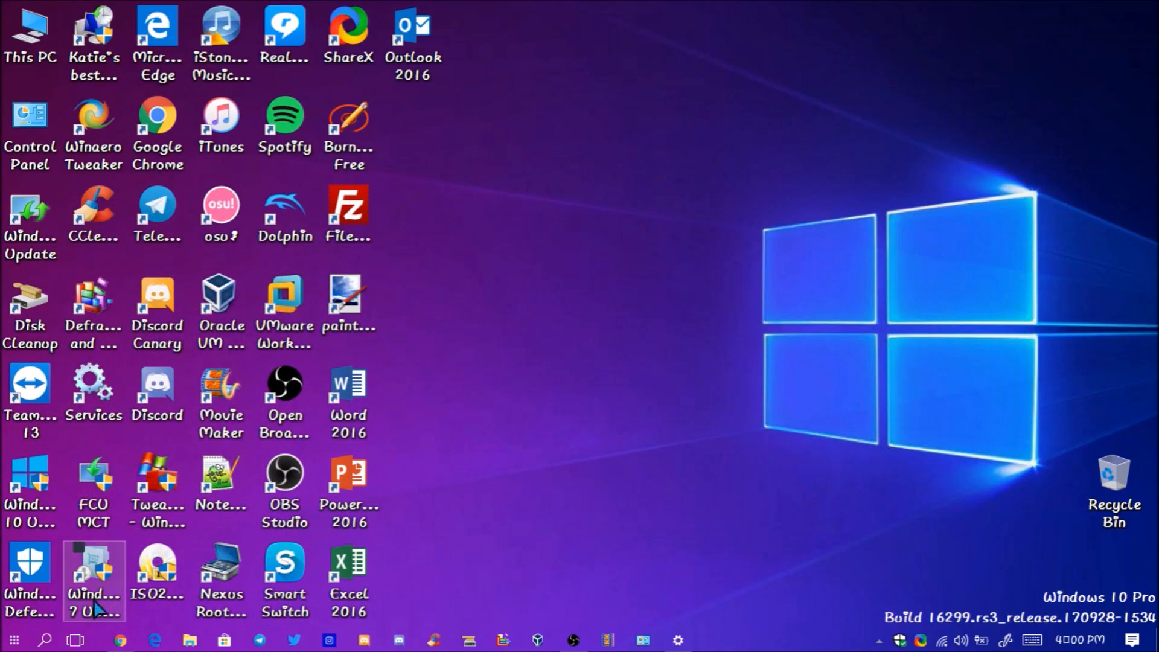
# Step: Examine the drives and window styling in This PC, then close the window
pyautogui.doubleClick(31, 37)
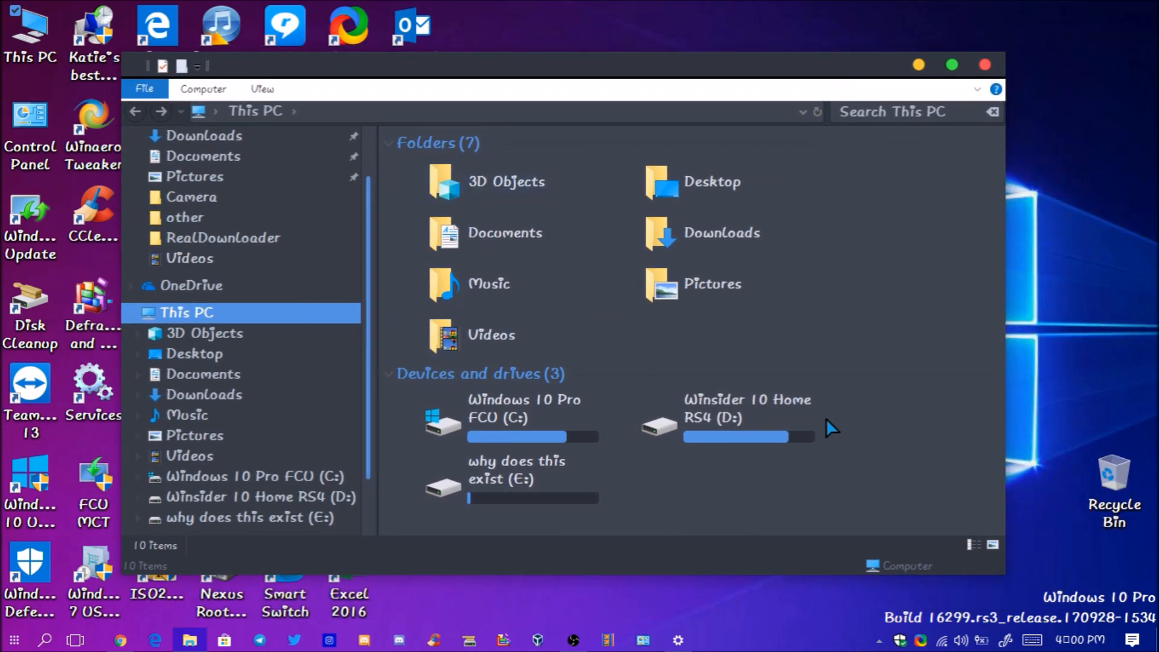
pyautogui.moveTo(705, 435)
pyautogui.click(985, 65)
# Step: Open the Themes page of the desktop's personalization settings
pyautogui.rightClick(579, 150)
pyautogui.click(725, 379)
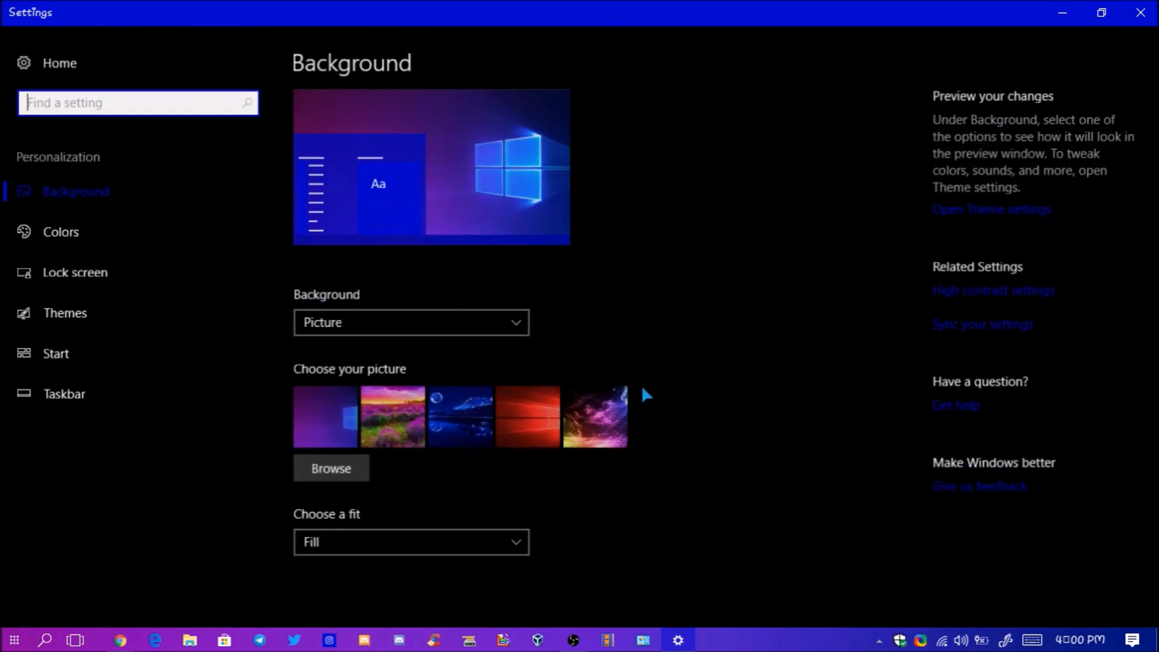
pyautogui.click(159, 307)
# Step: Apply the Windows theme and check how a File Explorer window looks with it
pyautogui.scroll(-3, 543, 348)
pyautogui.click(513, 337)
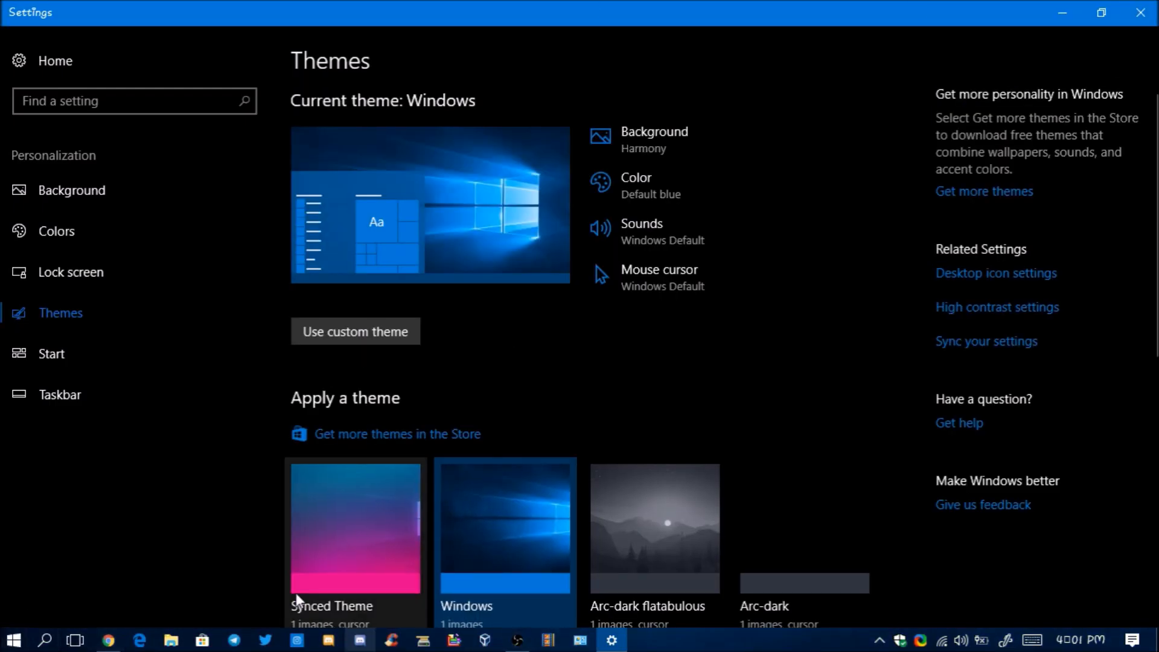
pyautogui.click(171, 640)
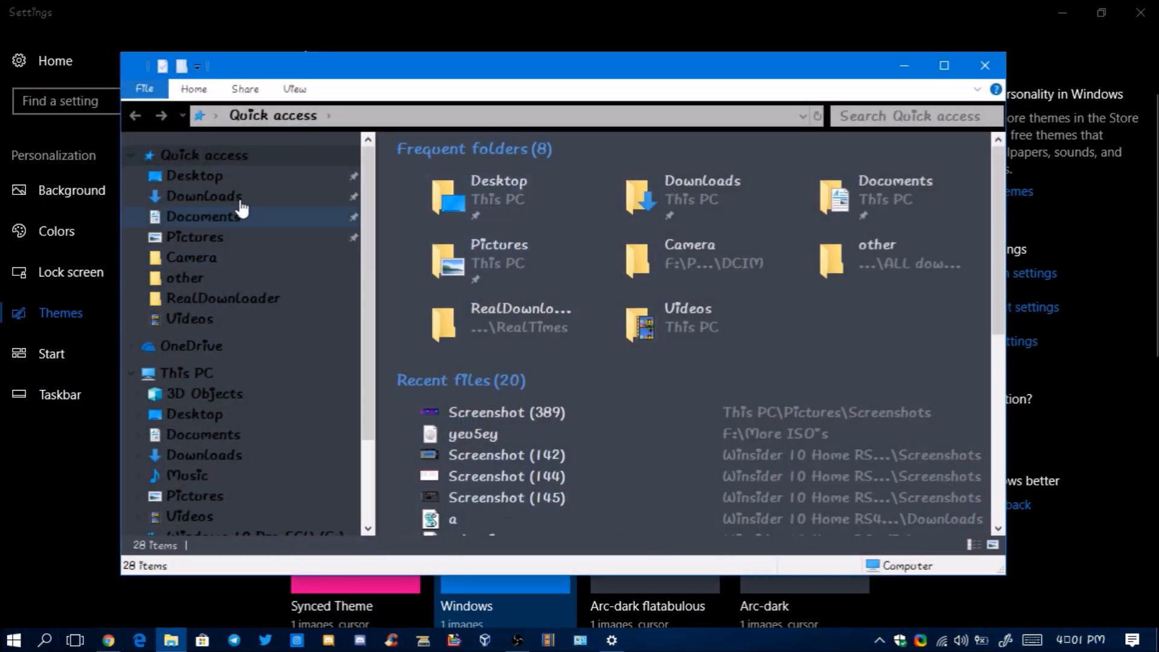
pyautogui.click(1006, 74)
# Step: Apply the five-image Windows 10 theme, check its look in File Explorer, and return to the desktop
pyautogui.scroll(-8, 683, 449)
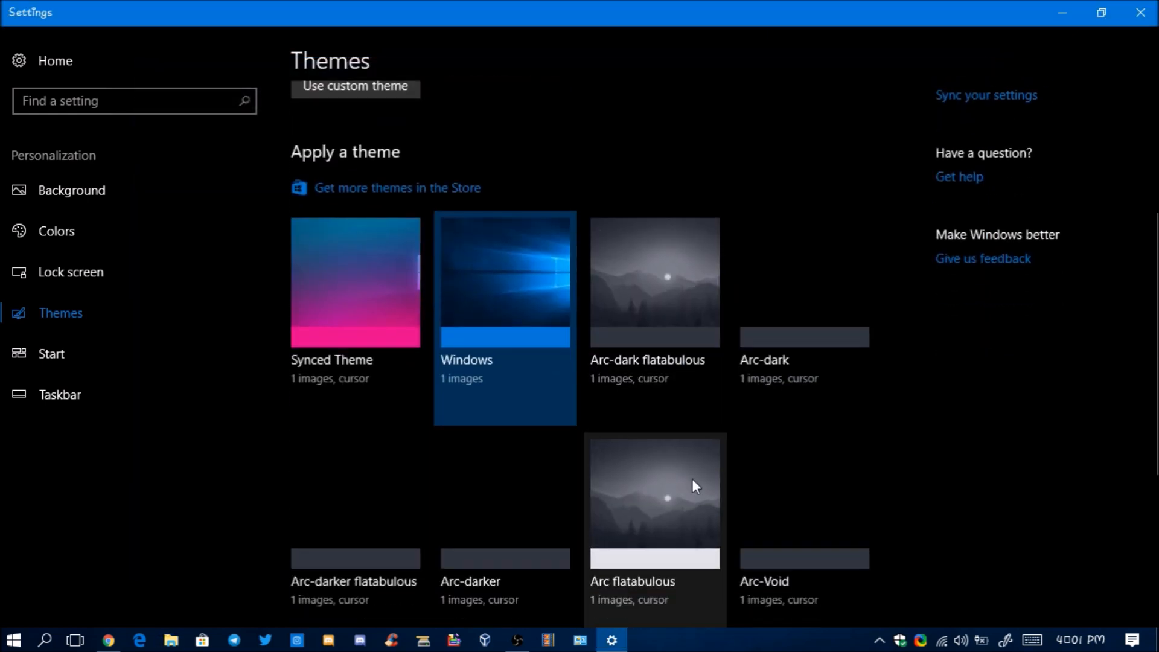
pyautogui.click(559, 469)
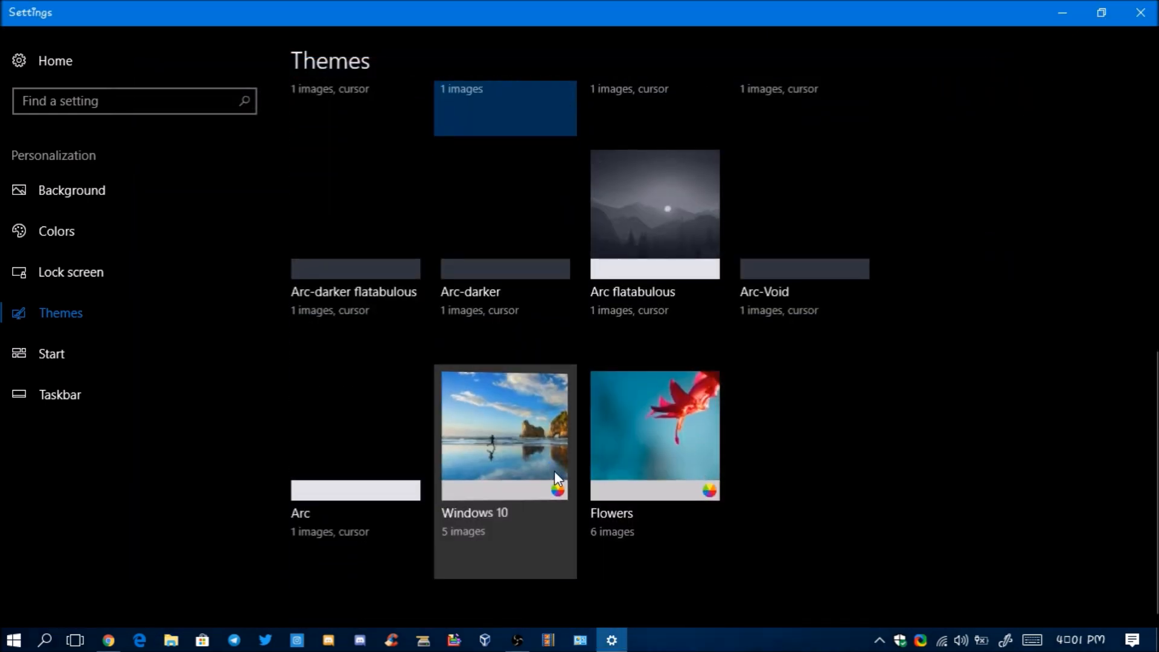
pyautogui.click(168, 645)
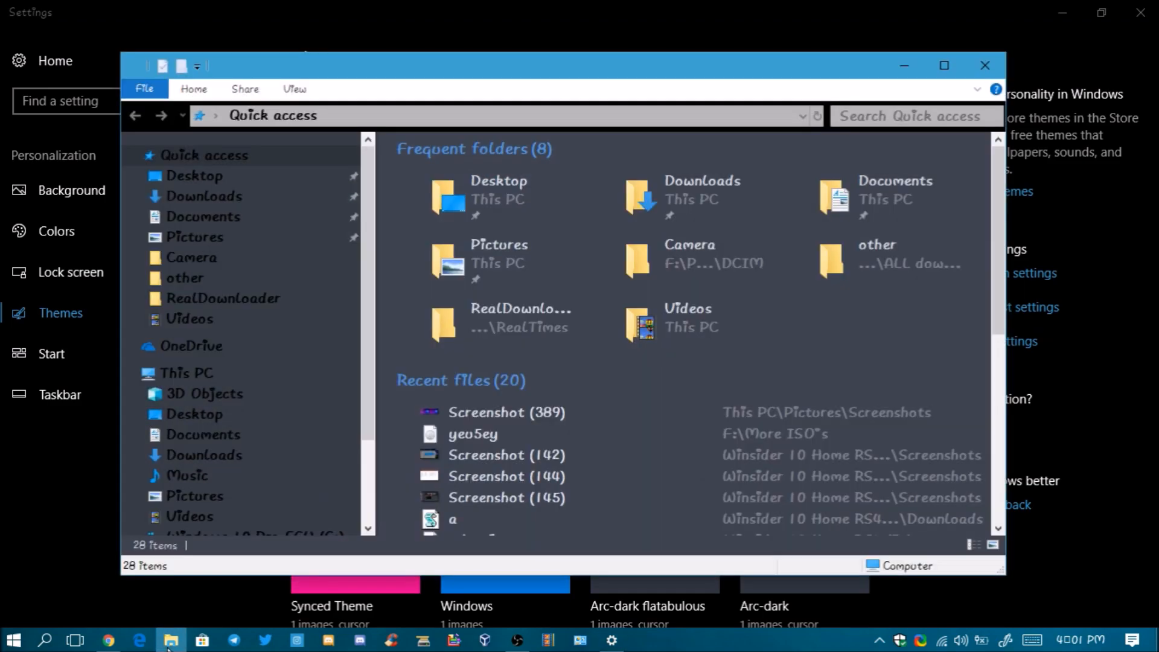
pyautogui.click(984, 66)
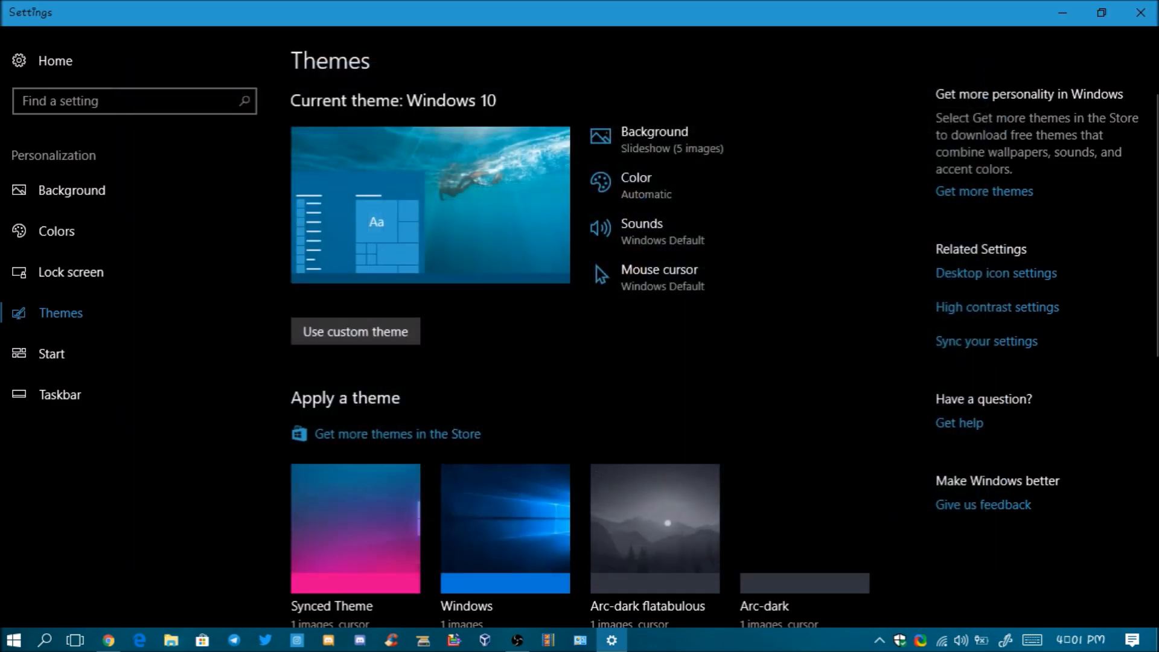
pyautogui.click(1063, 12)
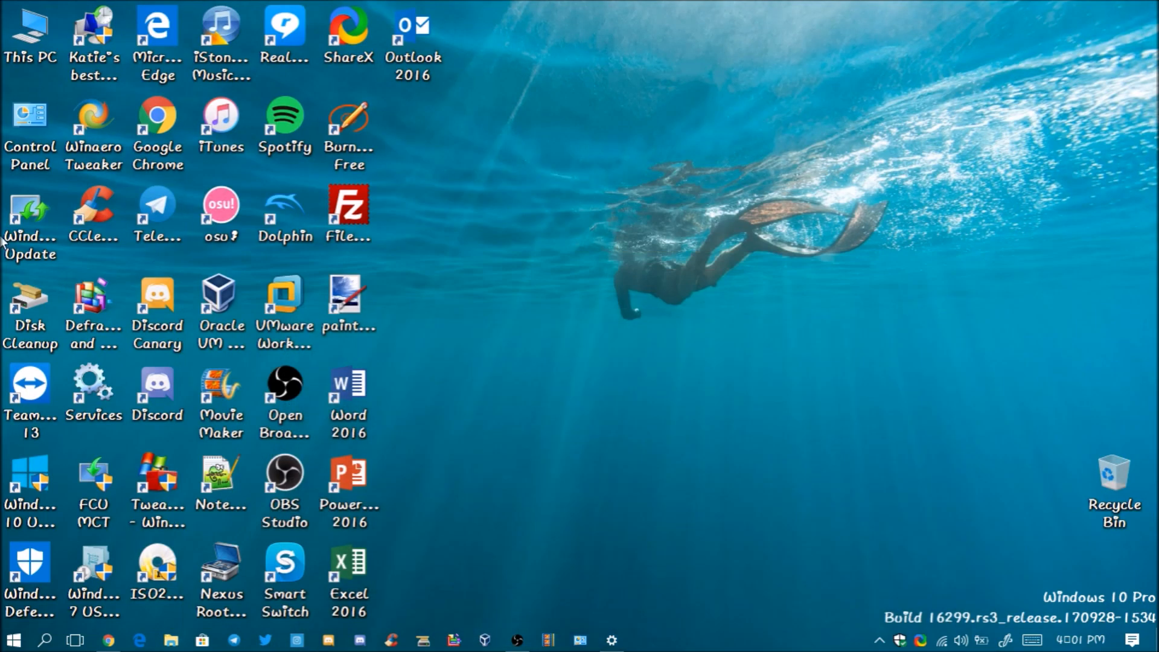
# Step: Open Programs and Features in Control Panel
pyautogui.doubleClick(21, 164)
pyautogui.click(363, 440)
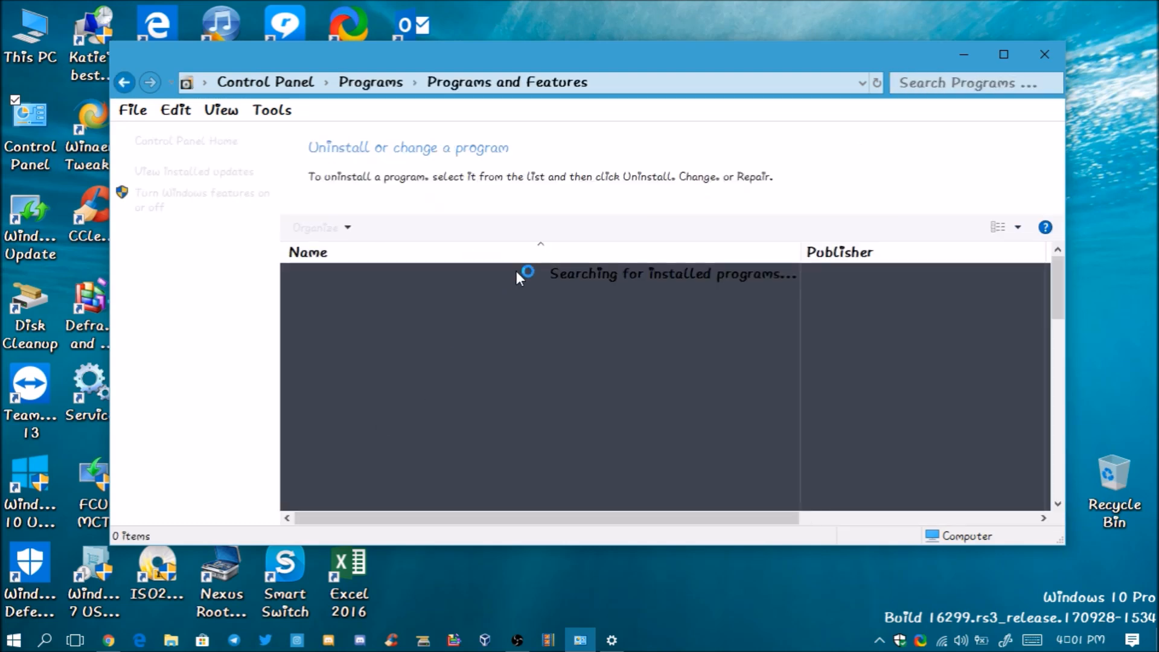
# Step: Uninstall UltraUXThemePatcher and finish its uninstaller with the option to reboot manually
pyautogui.scroll(-1, 514, 276)
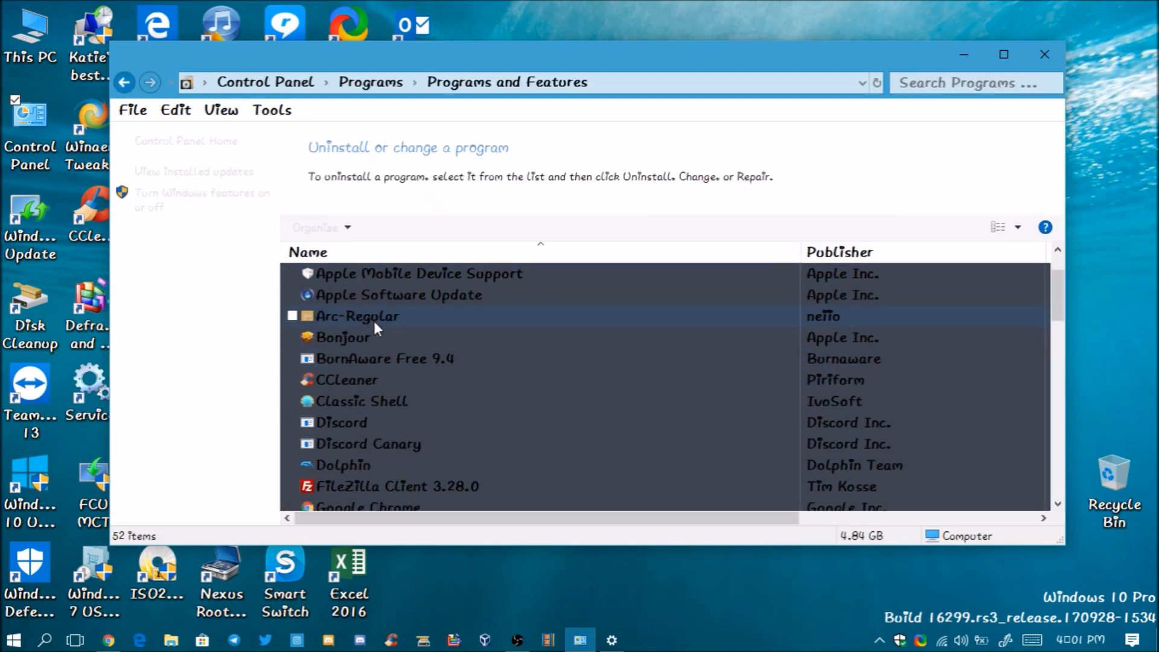
pyautogui.scroll(-1, 375, 426)
pyautogui.scroll(-2, 374, 426)
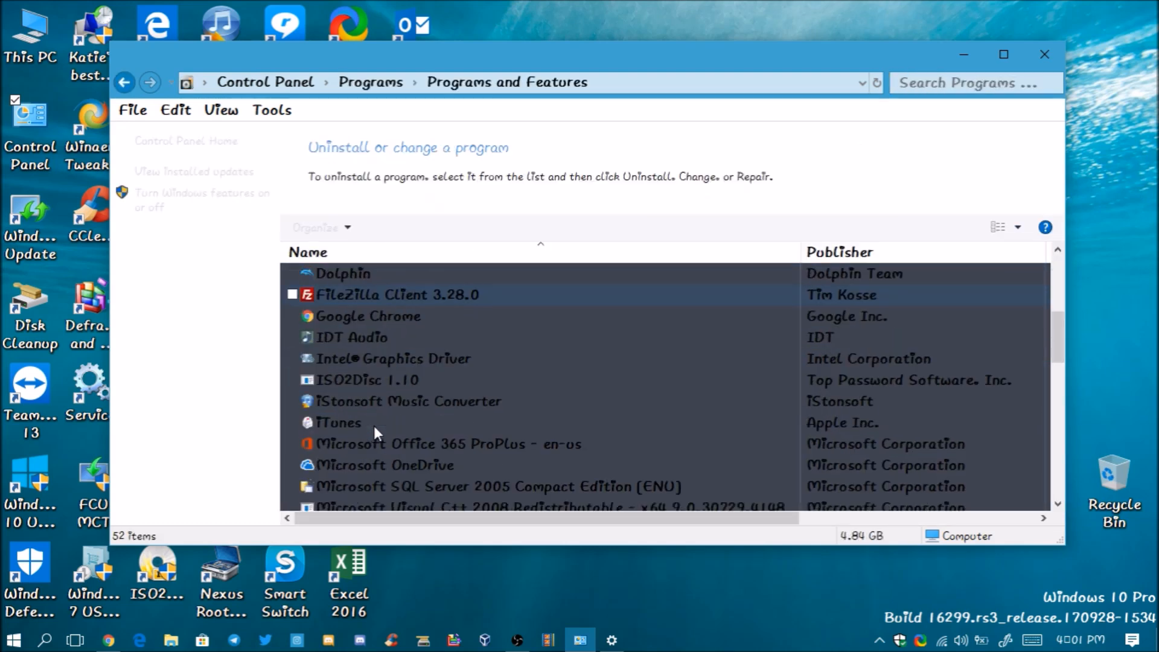
pyautogui.scroll(-8, 375, 426)
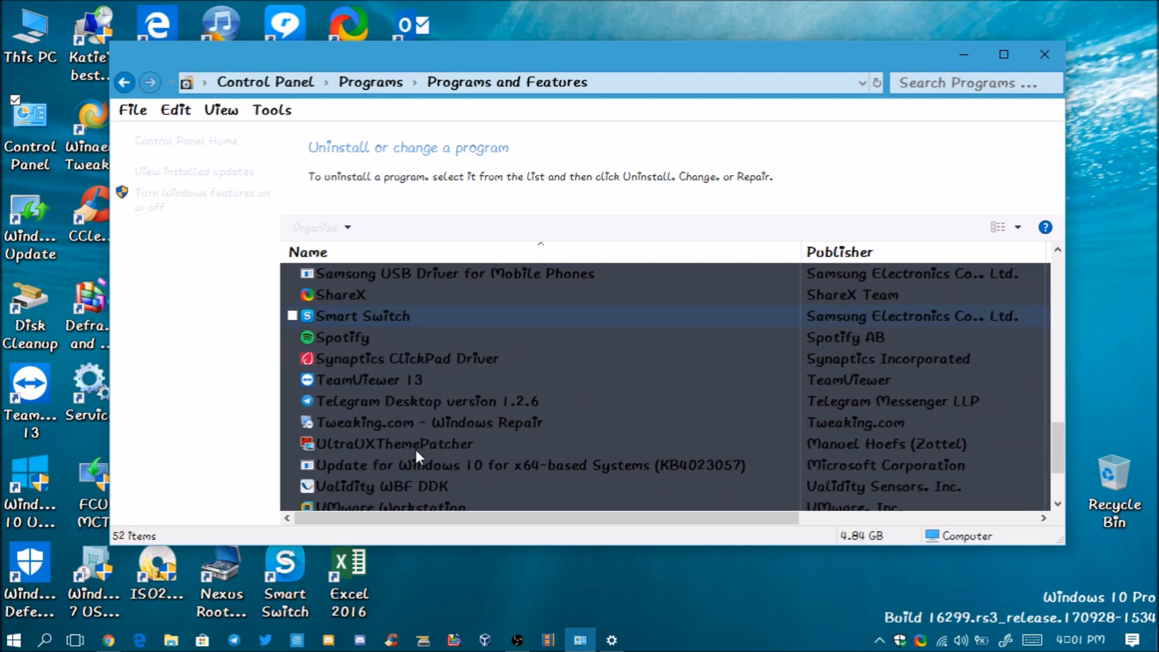
pyautogui.scroll(-2, 415, 451)
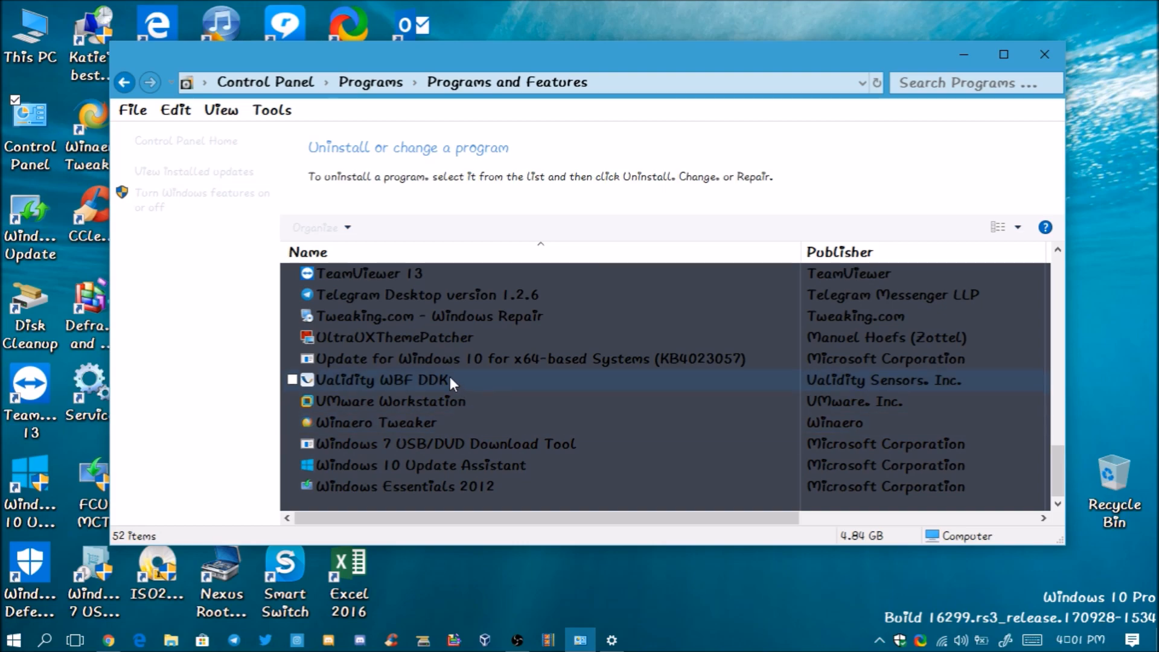
pyautogui.doubleClick(430, 340)
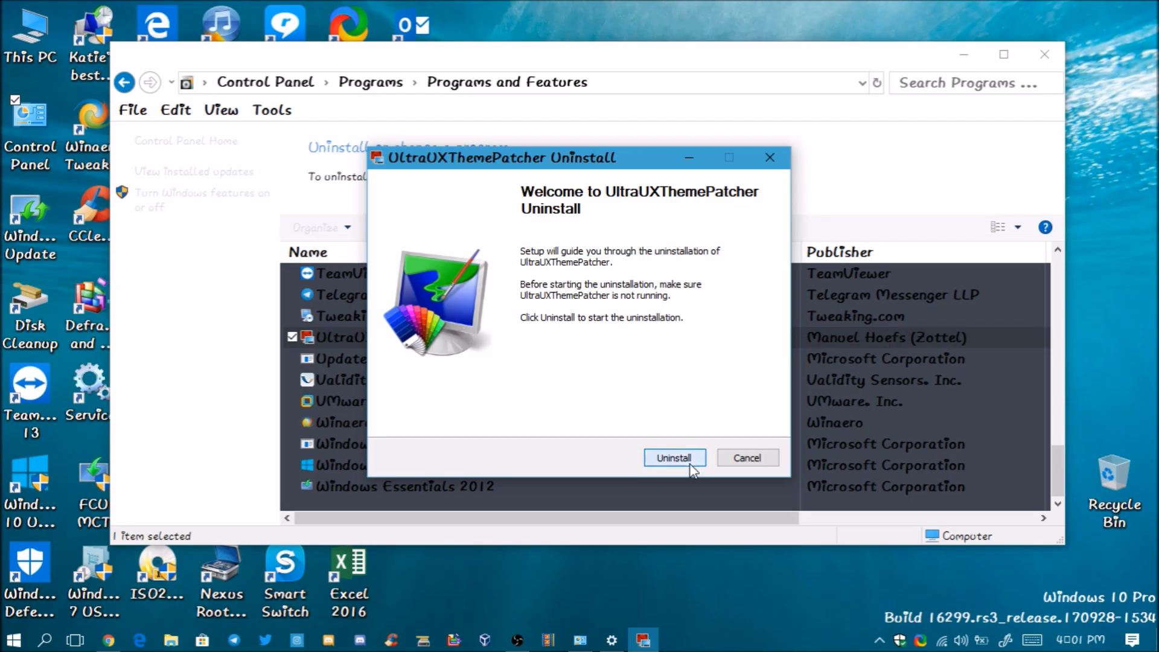
pyautogui.click(668, 457)
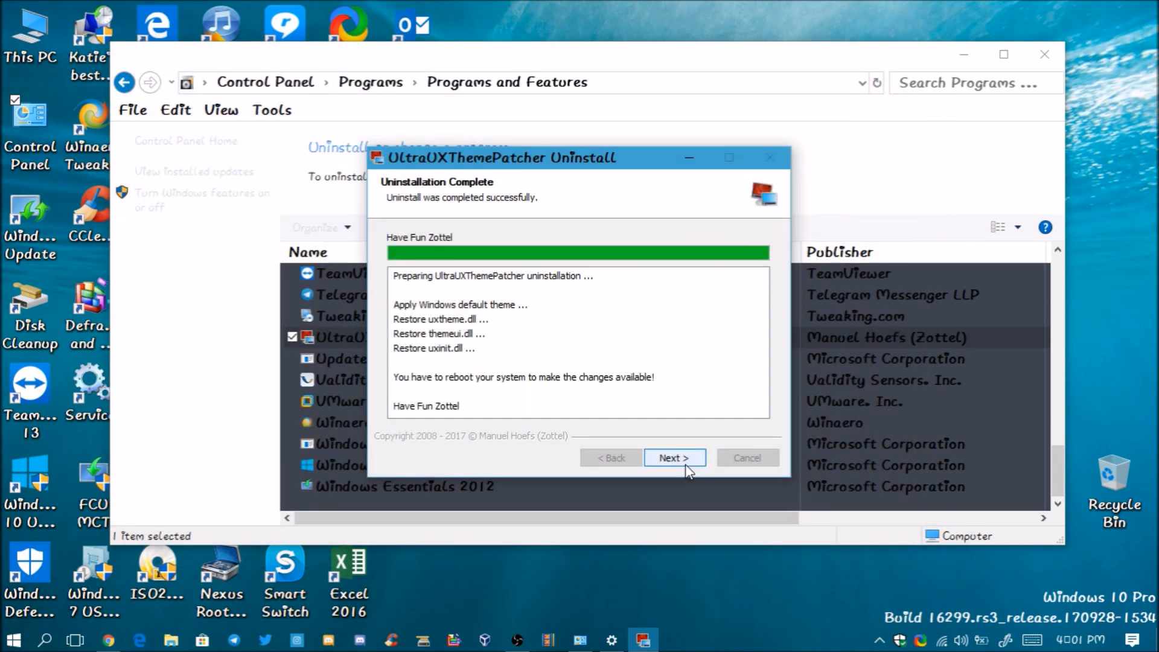
pyautogui.click(687, 466)
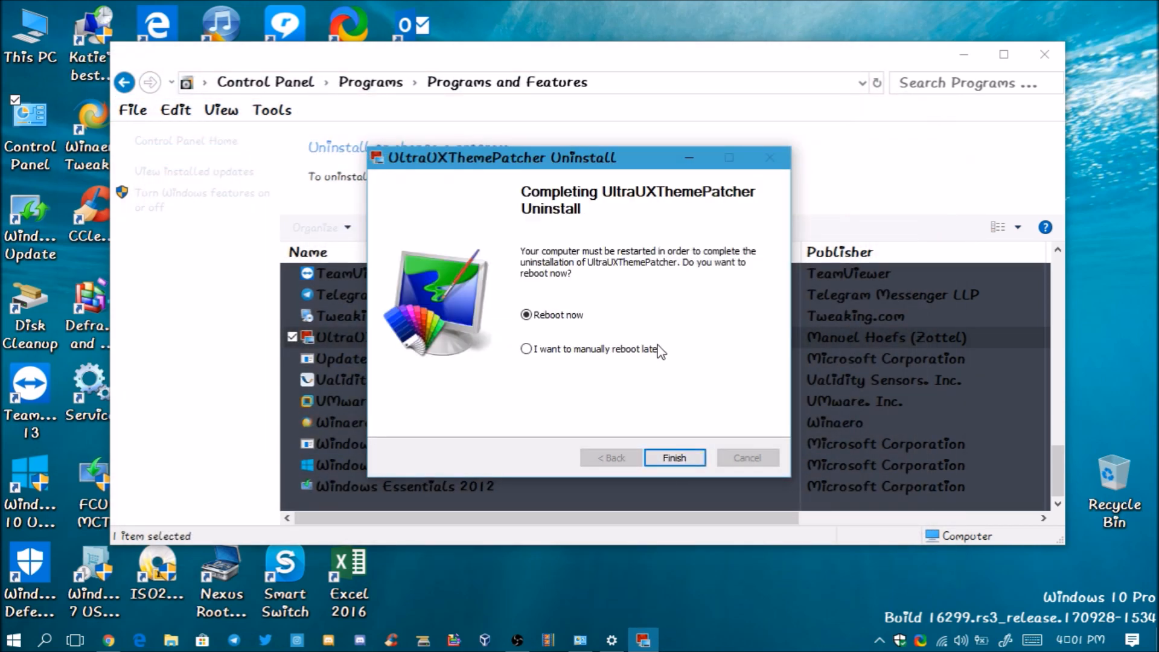
pyautogui.click(657, 351)
pyautogui.click(671, 463)
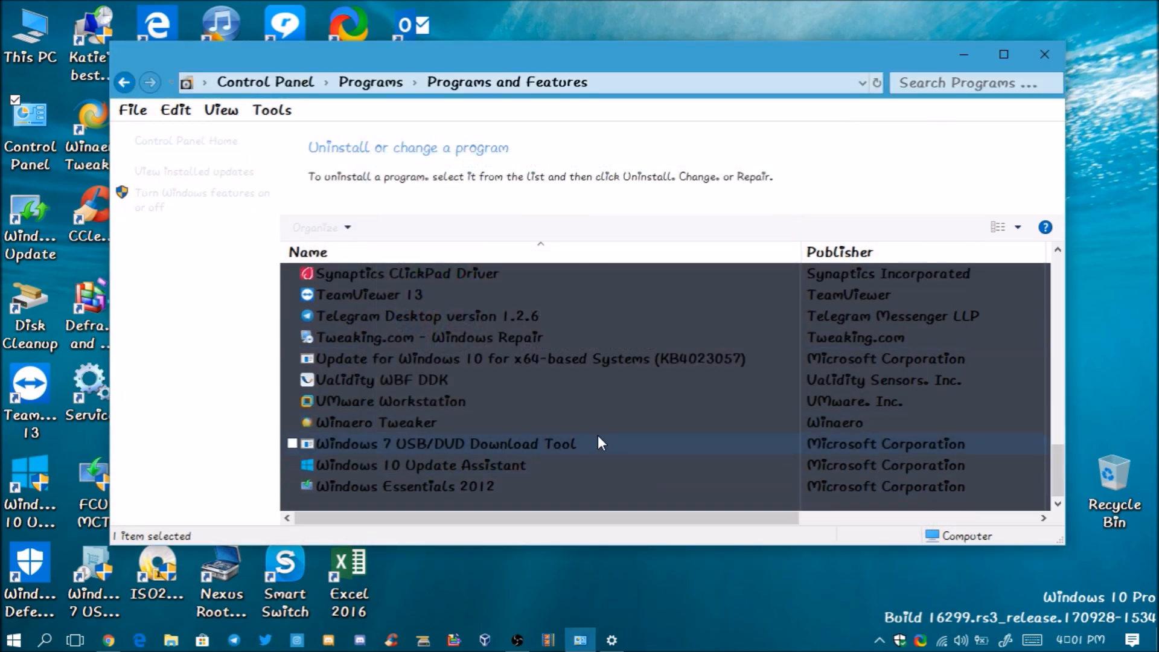
# Step: Uninstall the Arc-Regular icon pack, confirming the removal and closing its completion message
pyautogui.scroll(2, 598, 436)
pyautogui.scroll(7, 368, 392)
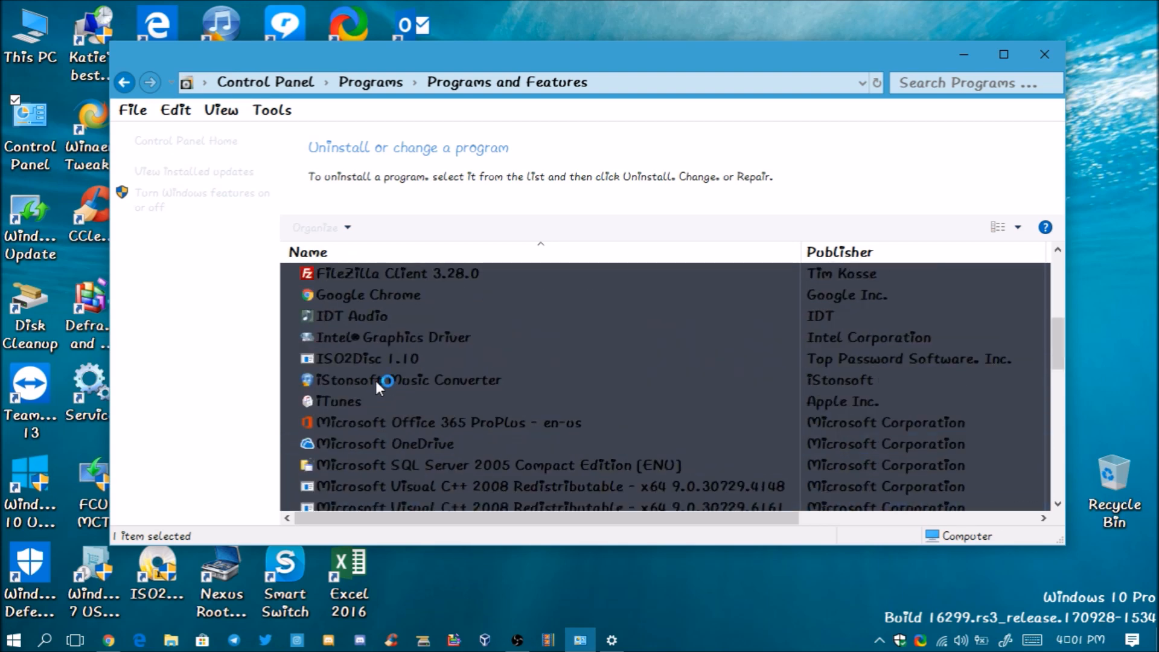
pyautogui.scroll(5, 411, 412)
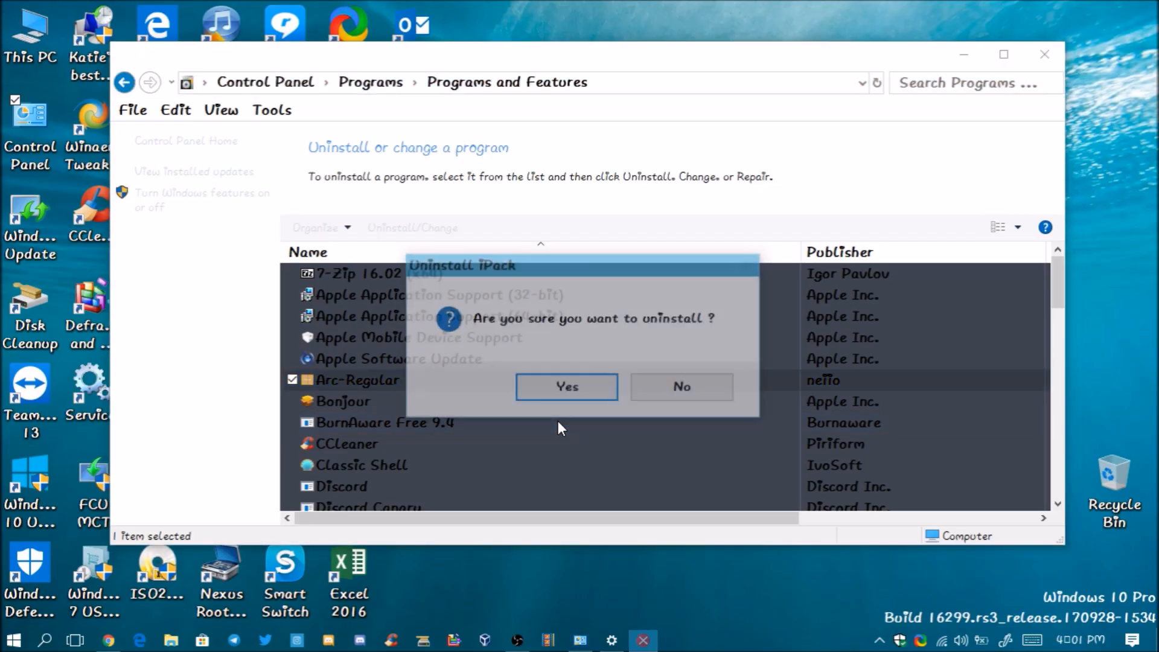
pyautogui.click(571, 394)
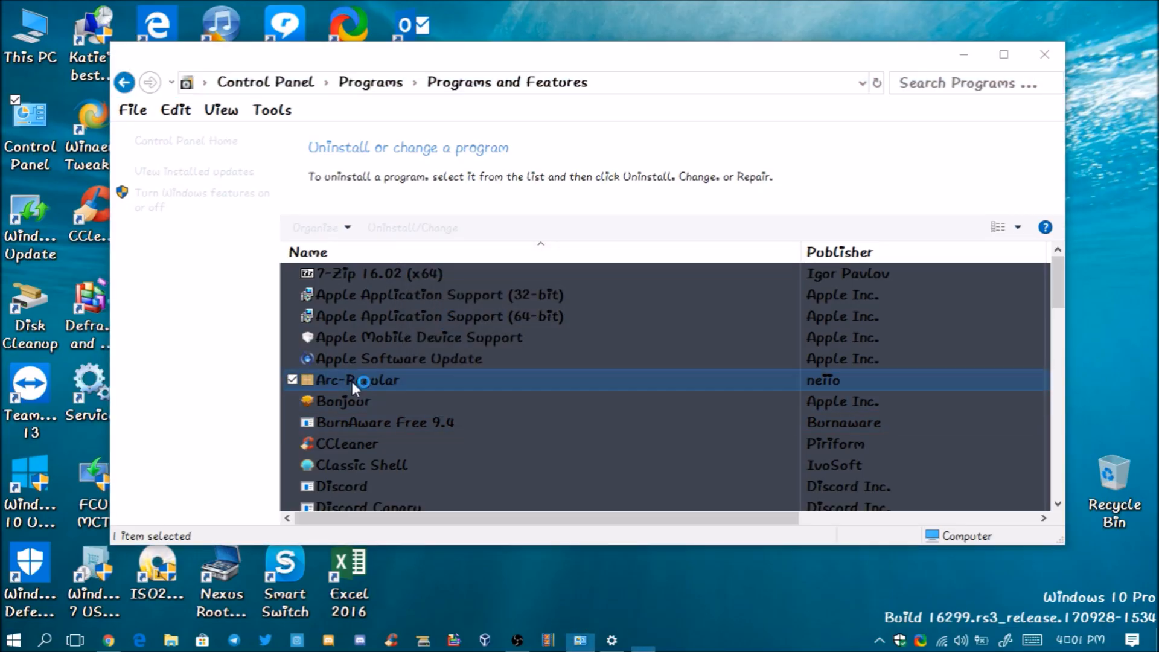
pyautogui.click(676, 471)
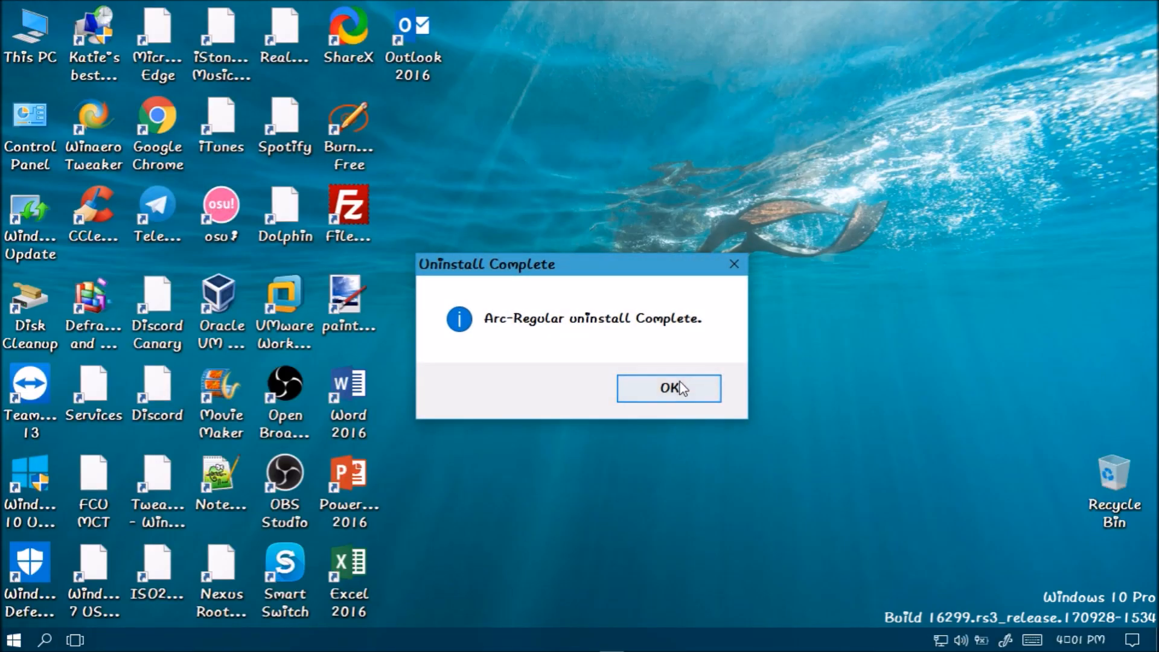
pyautogui.click(676, 390)
pyautogui.click(517, 641)
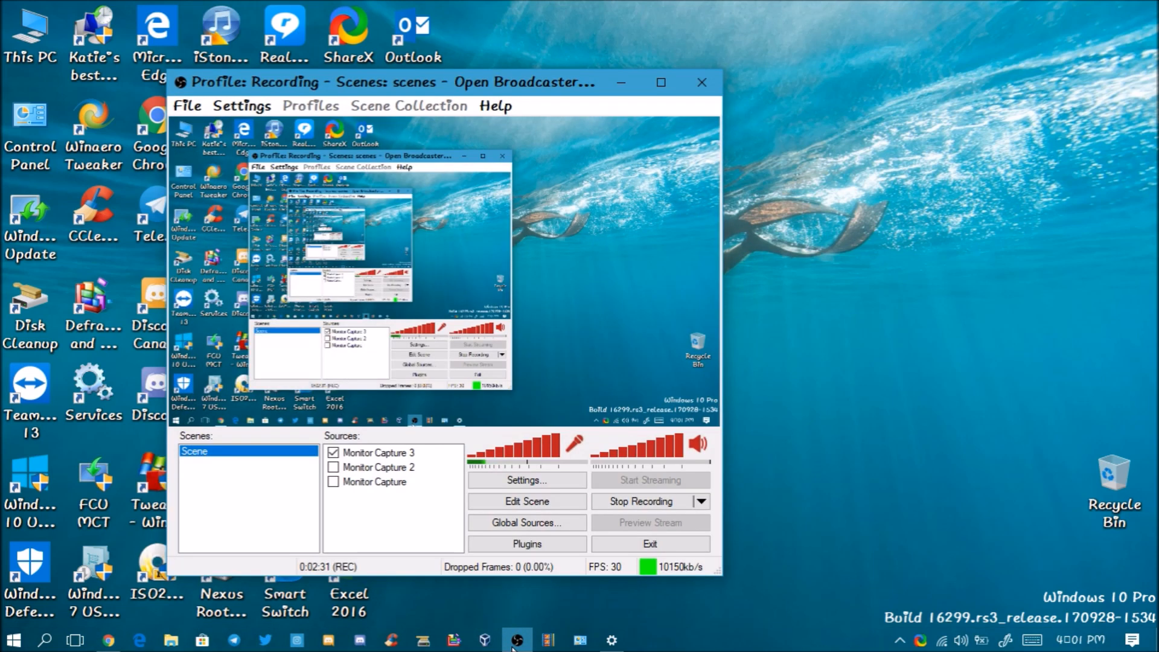
pyautogui.click(517, 642)
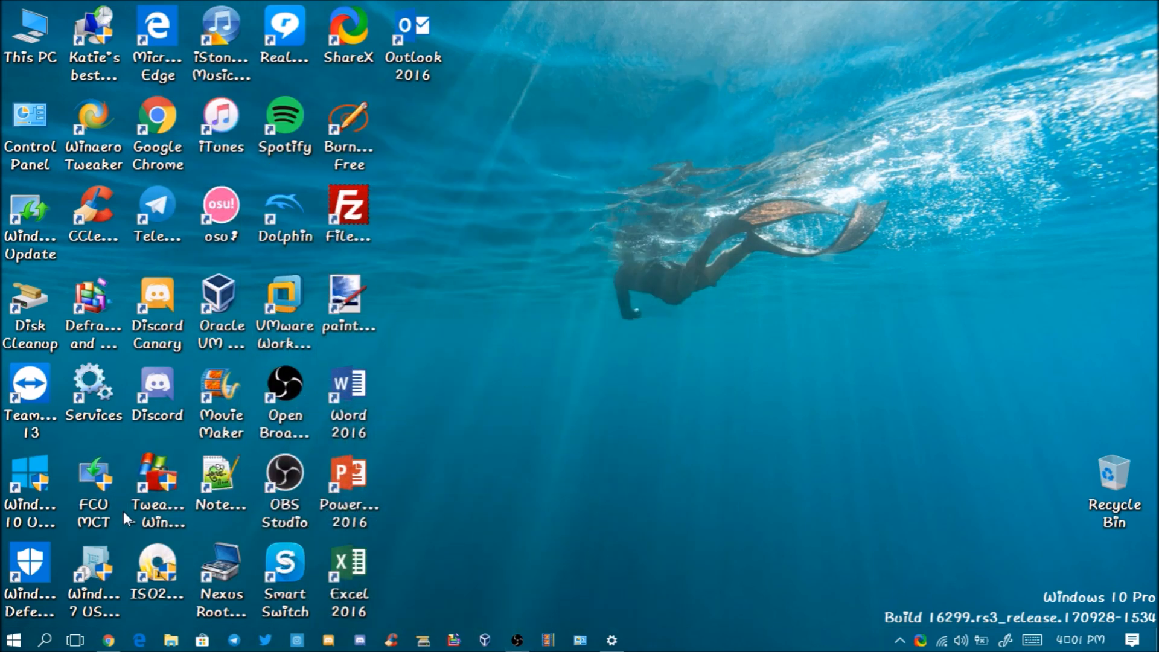
# Step: Reopen the list of installed programs from Control Panel and uninstall Classic Shell, accepting the required reboot
pyautogui.doubleClick(27, 162)
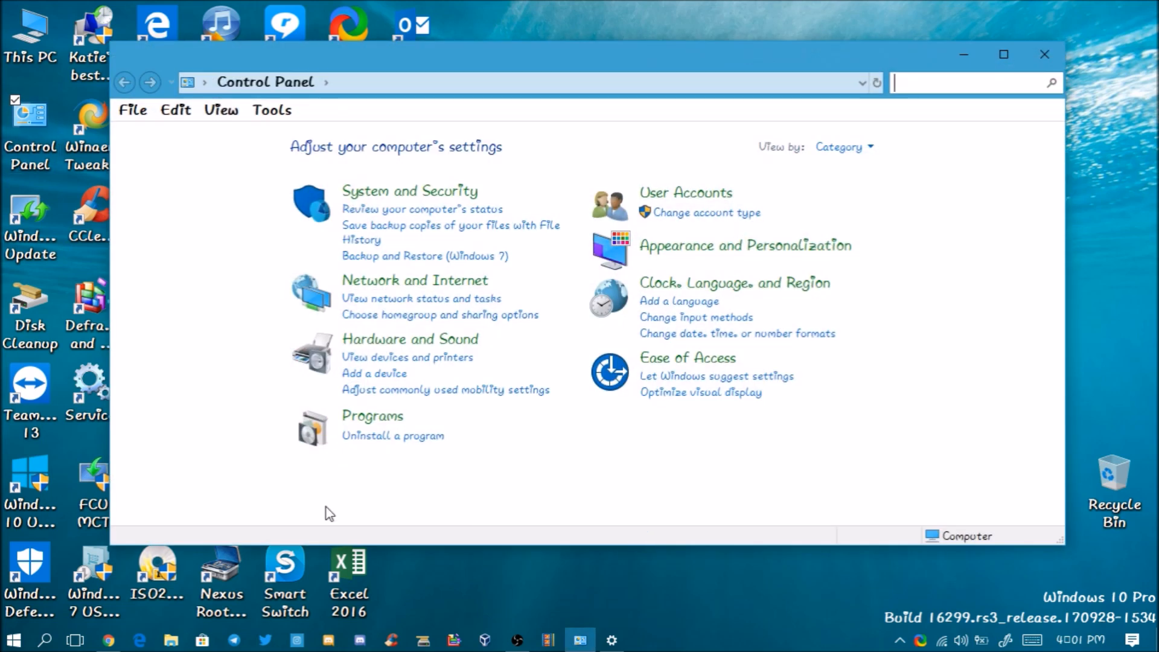
pyautogui.click(356, 436)
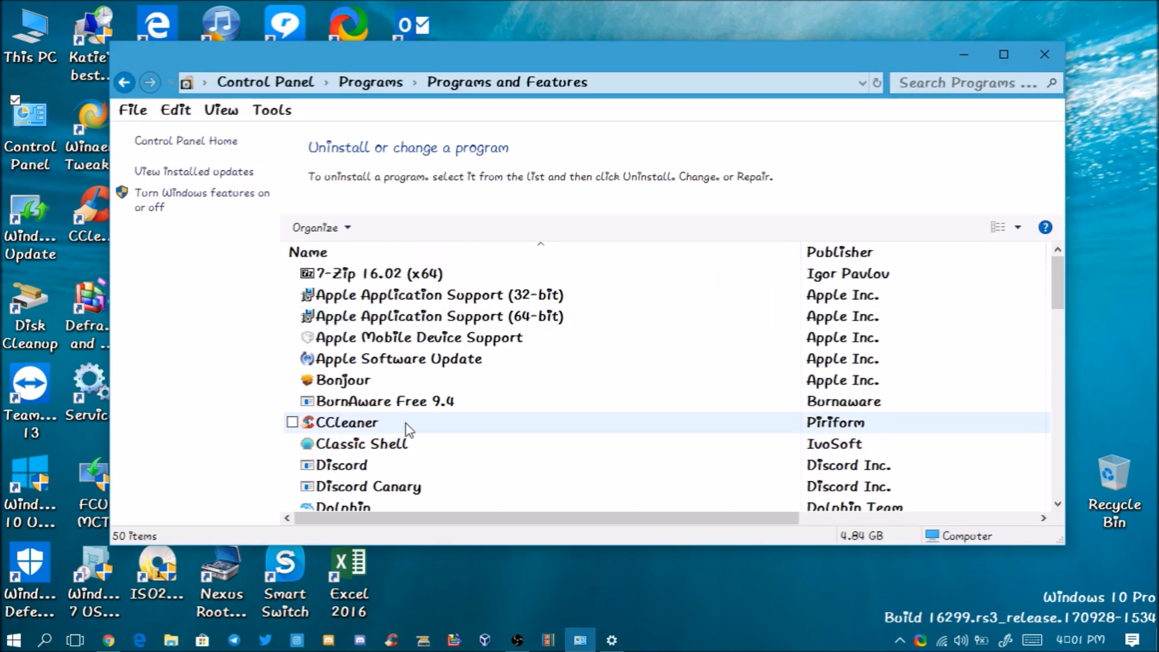
pyautogui.scroll(-1, 727, 415)
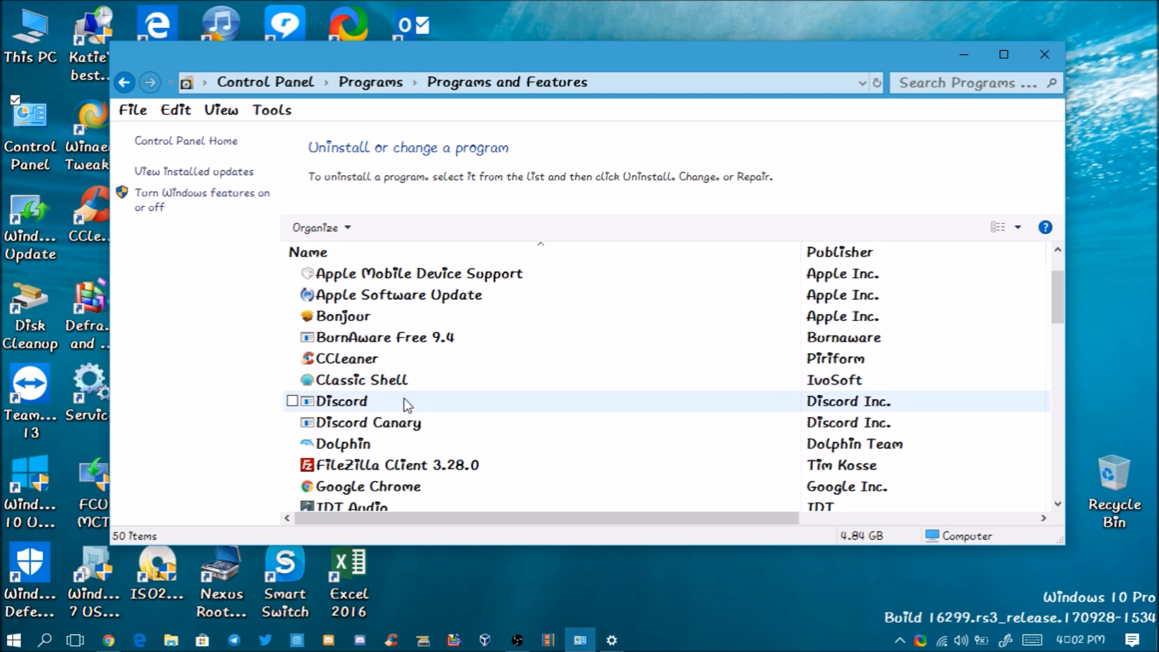
pyautogui.doubleClick(393, 381)
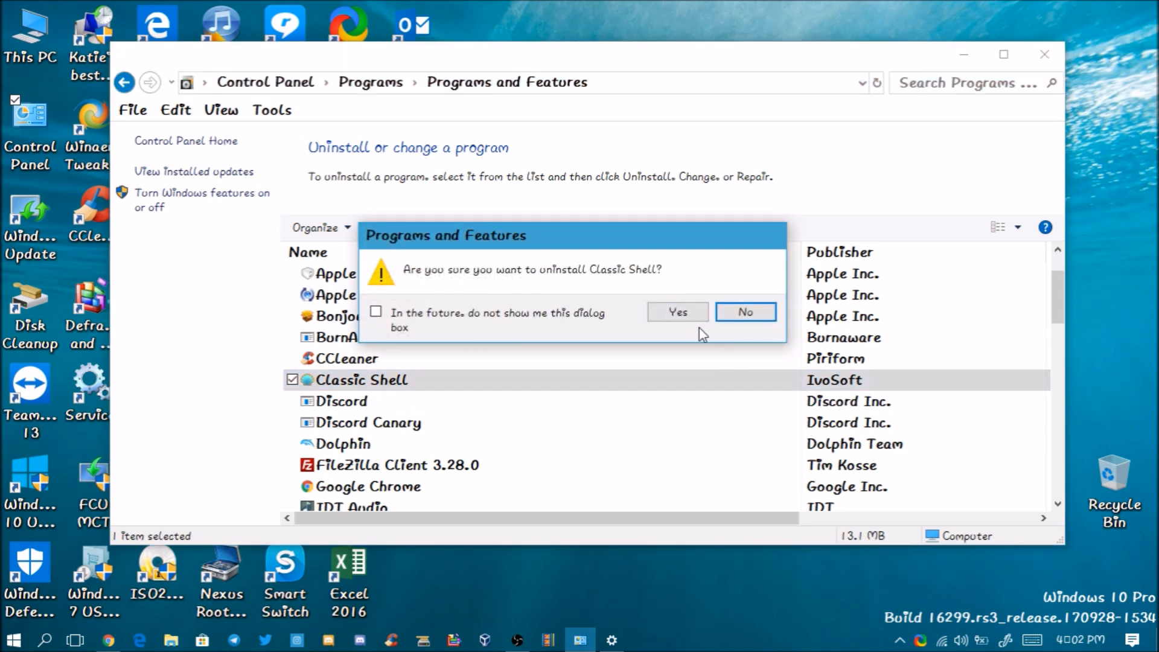
pyautogui.click(676, 313)
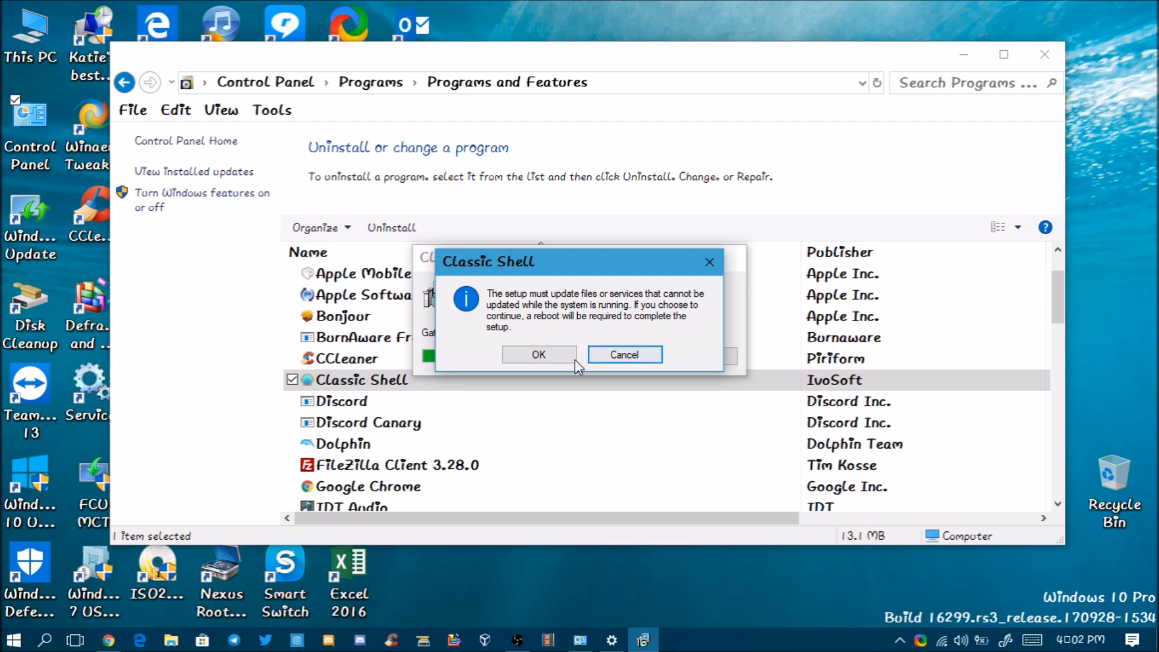
pyautogui.click(539, 355)
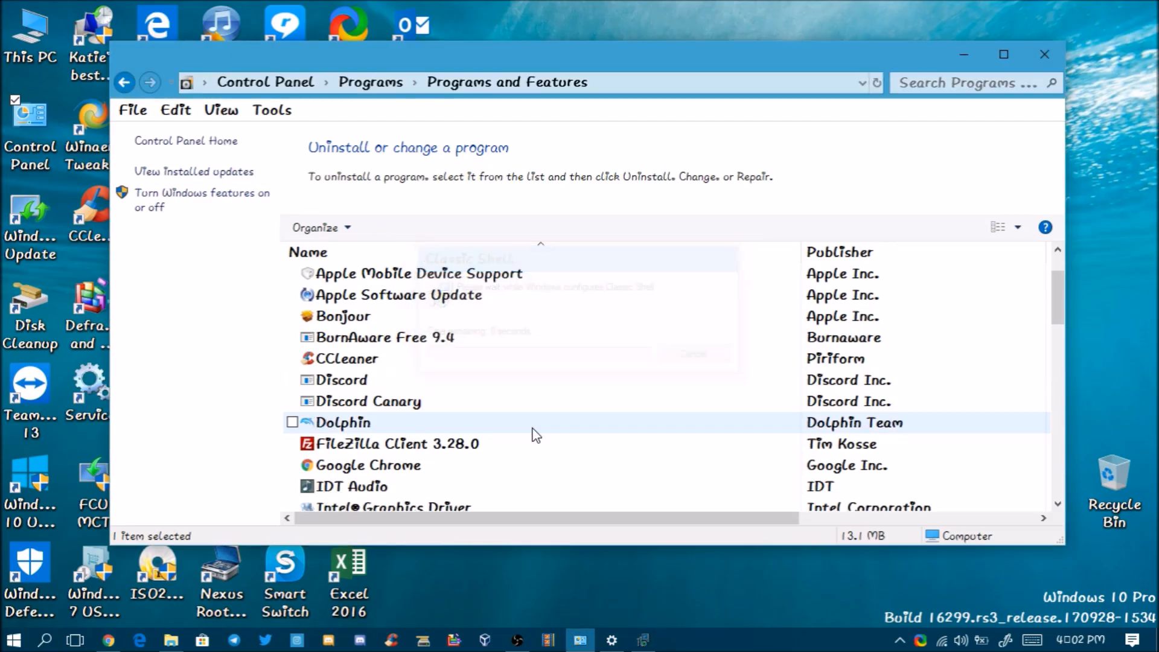
# Step: Look through the whole list of installed programs for any remaining theme or shell modifications
pyautogui.scroll(-7, 540, 414)
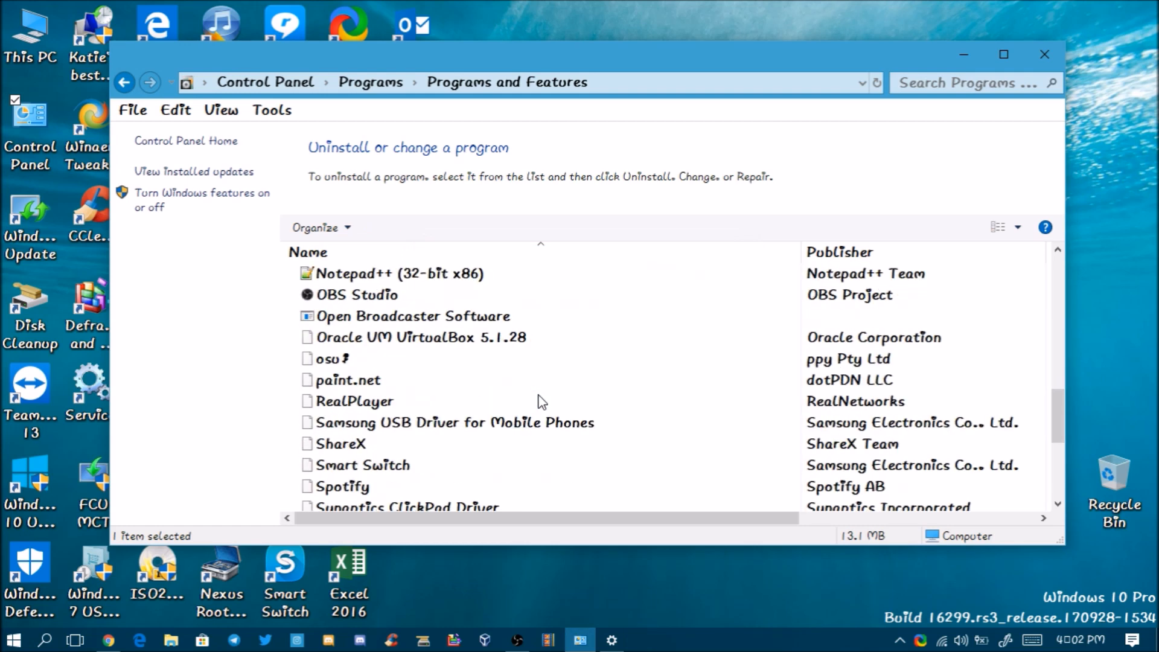
pyautogui.scroll(-3, 542, 381)
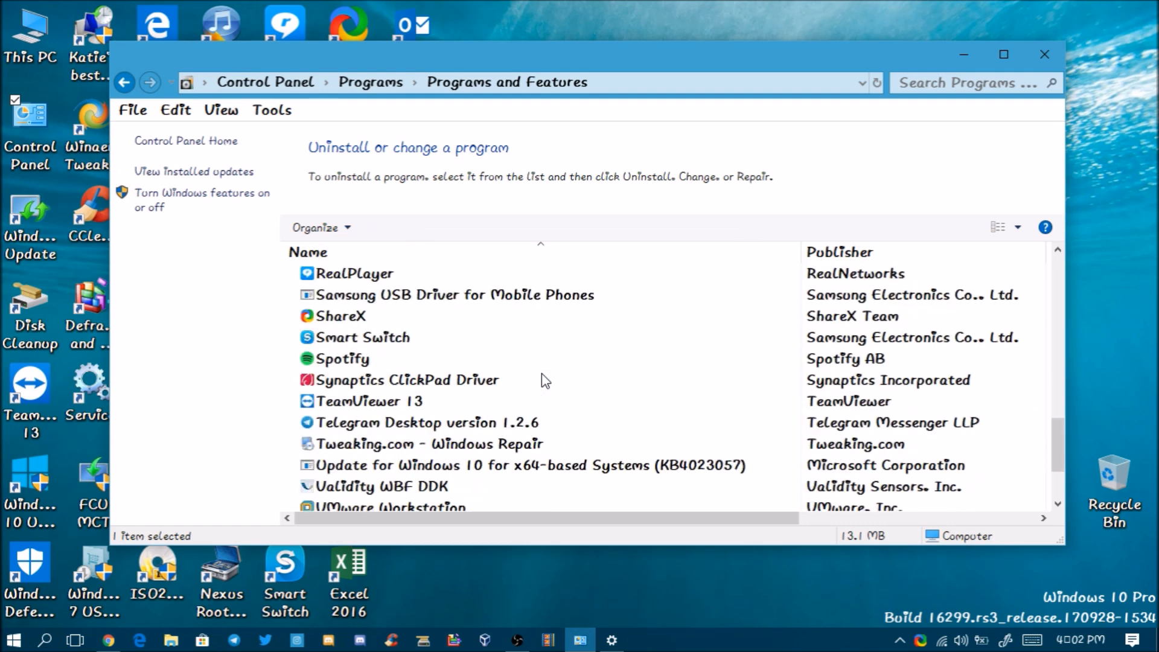
pyautogui.scroll(-1, 542, 375)
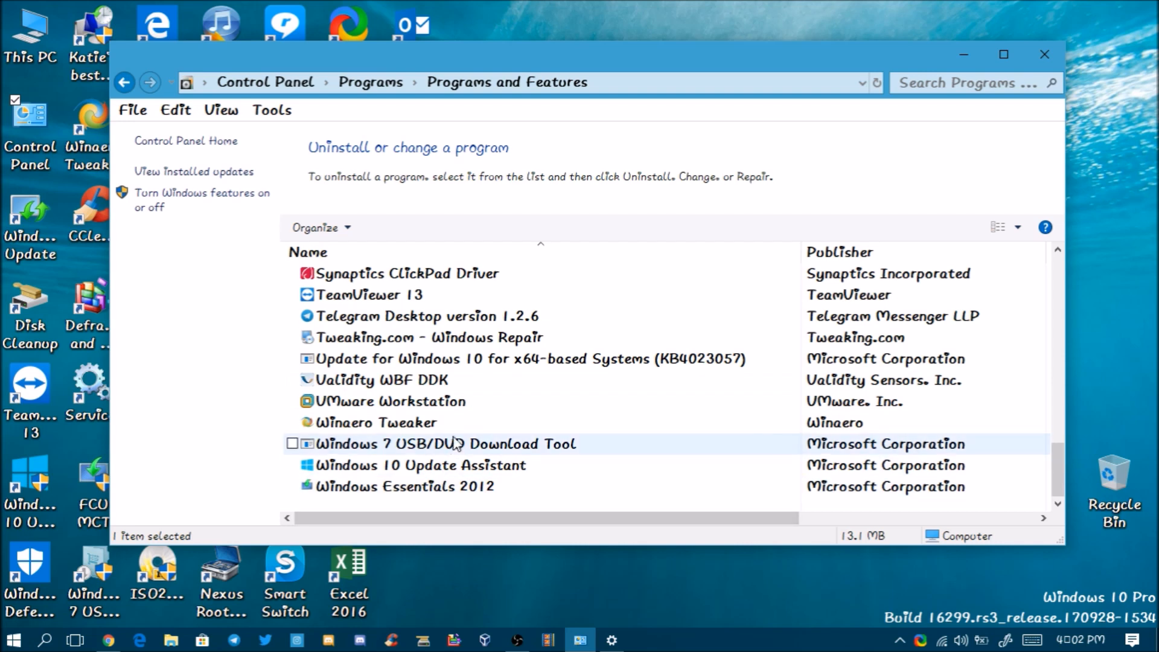
pyautogui.scroll(2, 457, 438)
pyautogui.scroll(6, 457, 439)
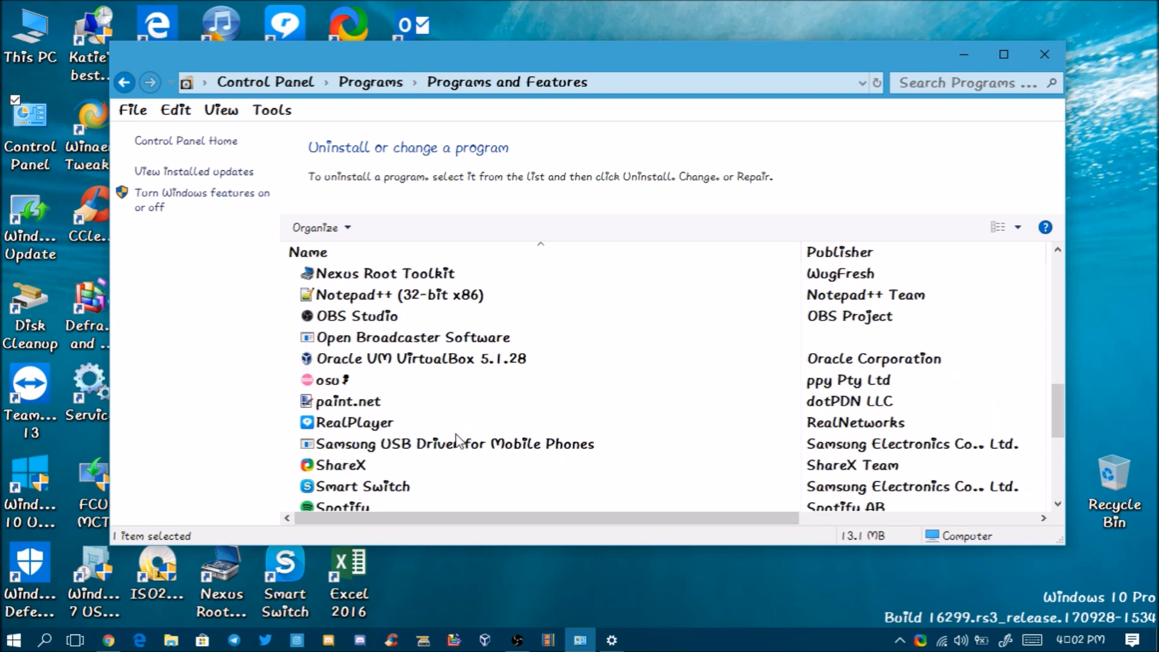
pyautogui.scroll(1, 457, 439)
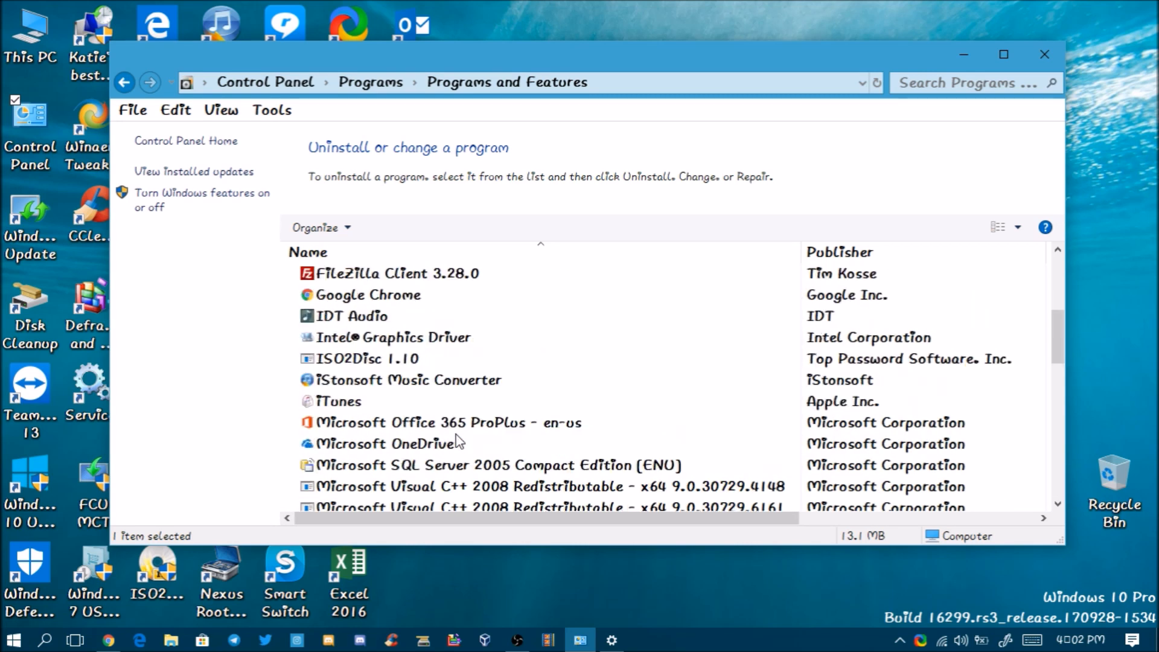
pyautogui.scroll(5, 457, 440)
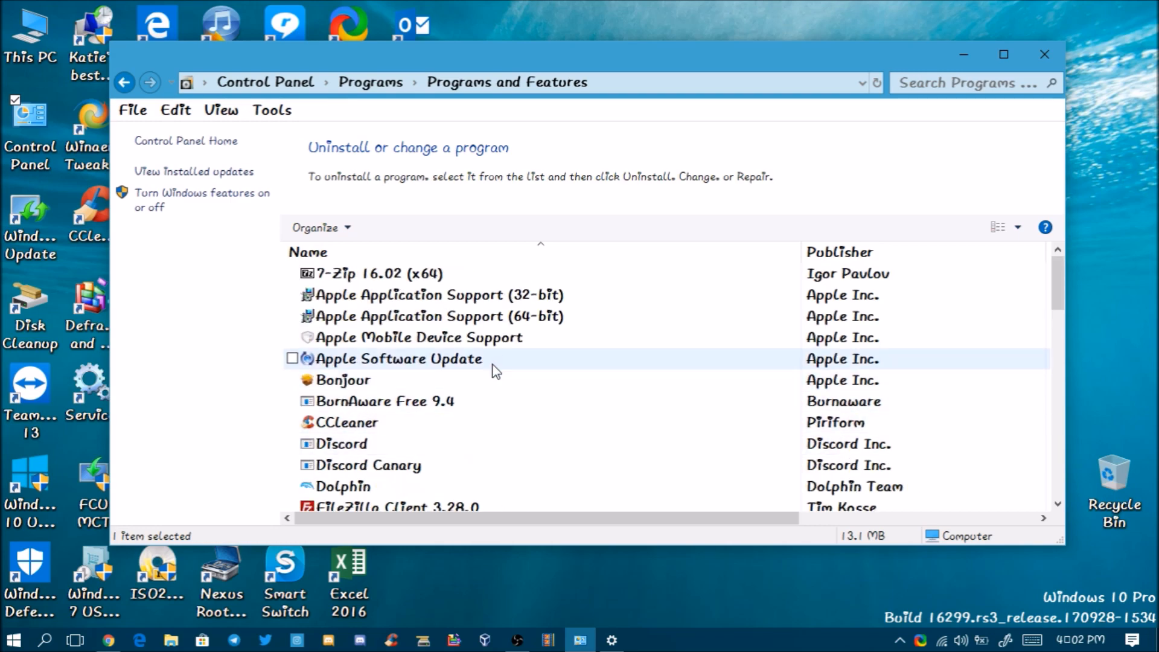
# Step: Close Programs and Features, check how File Explorer looks in This PC, and close that window
pyautogui.click(1045, 54)
pyautogui.doubleClick(46, 50)
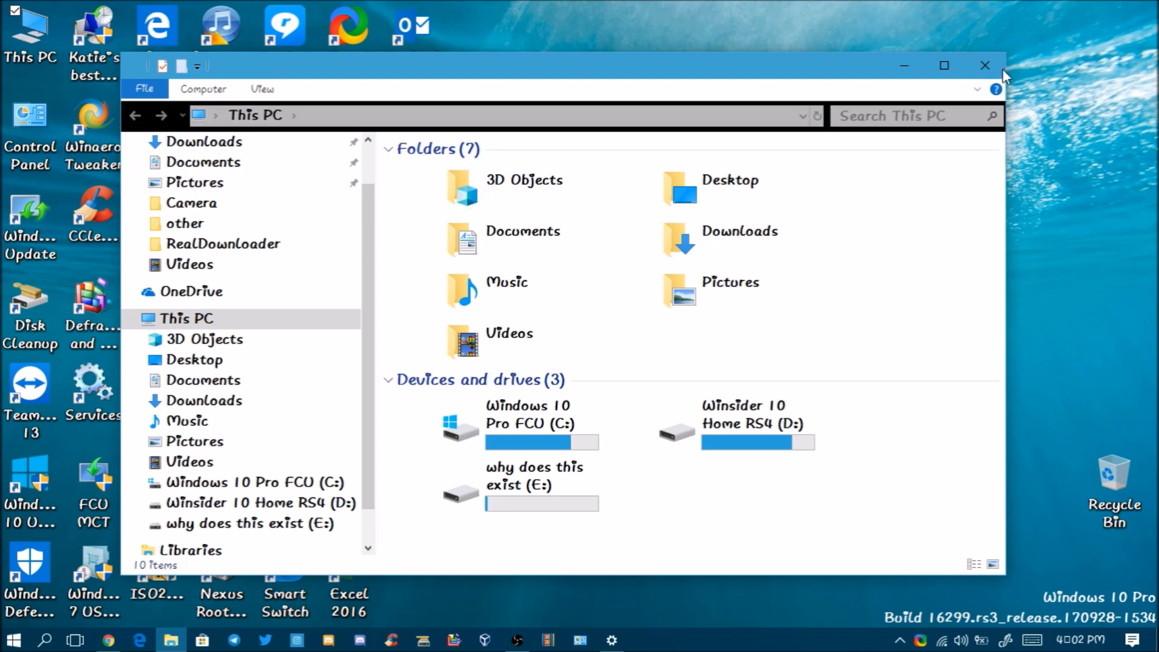
pyautogui.click(985, 65)
# Step: Uninstall the OldNewExplorer shell extension using application 1 in the Windows ARC transformation pack folder, and close both windows
pyautogui.click(518, 640)
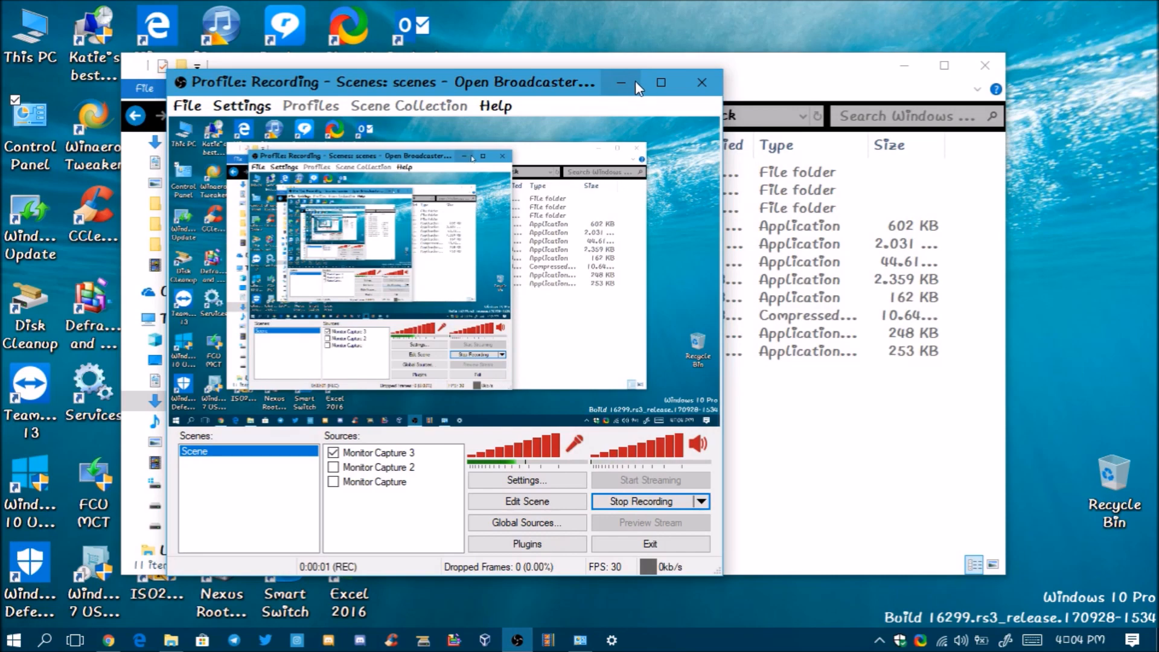
pyautogui.click(623, 84)
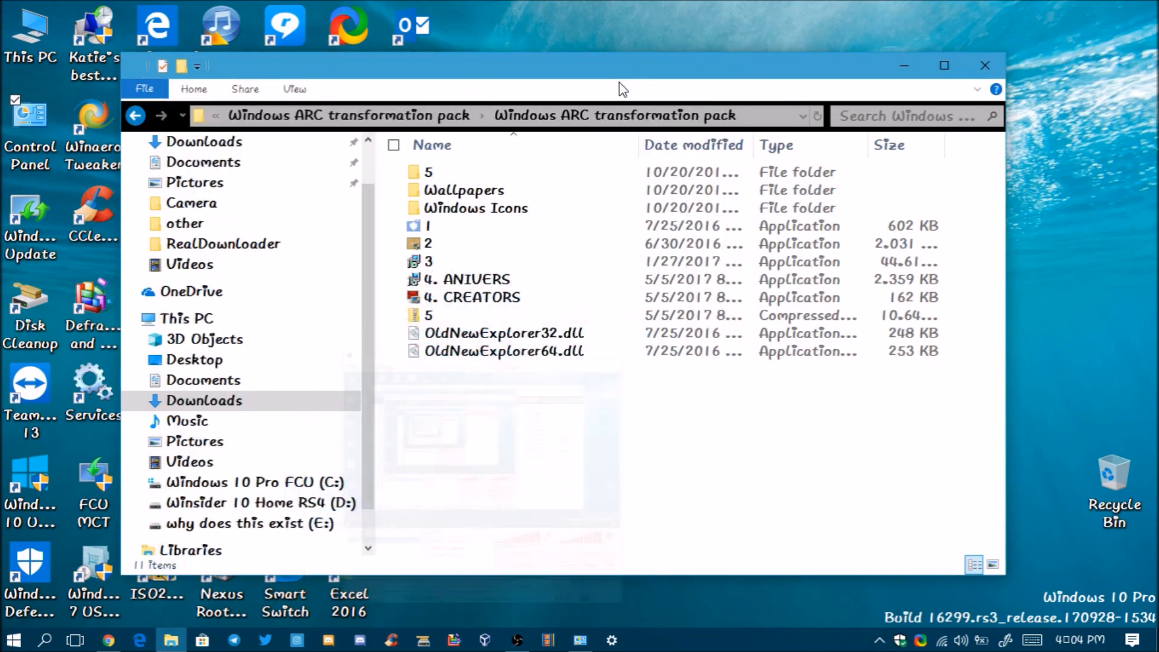
pyautogui.click(461, 225)
pyautogui.doubleClick(462, 225)
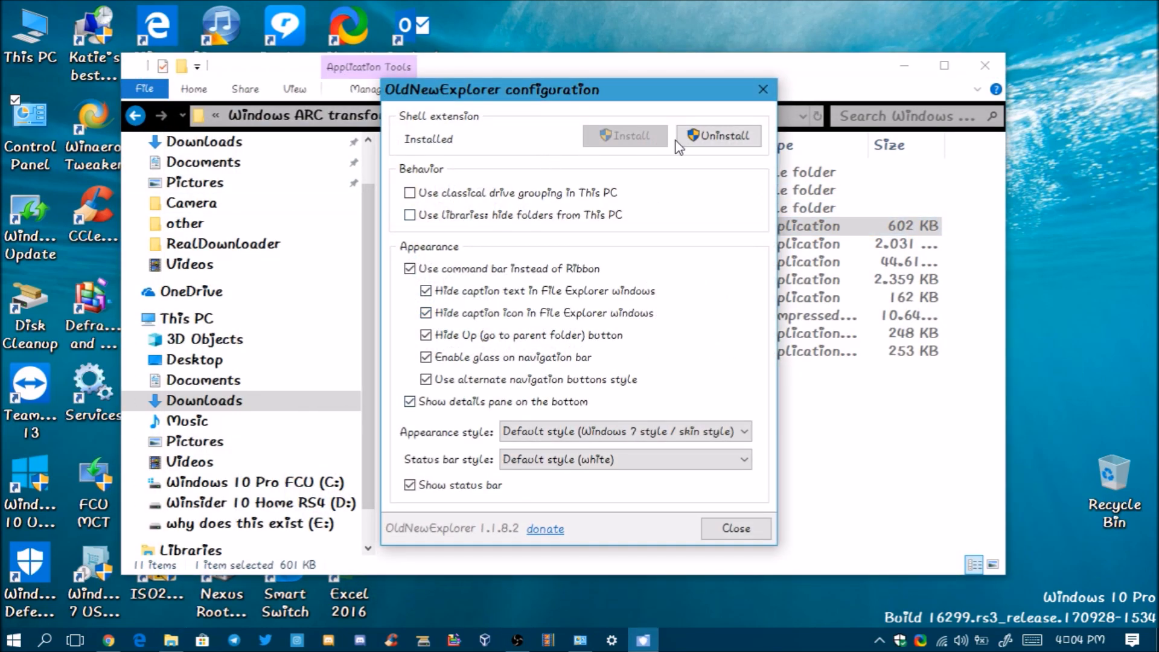
pyautogui.click(695, 136)
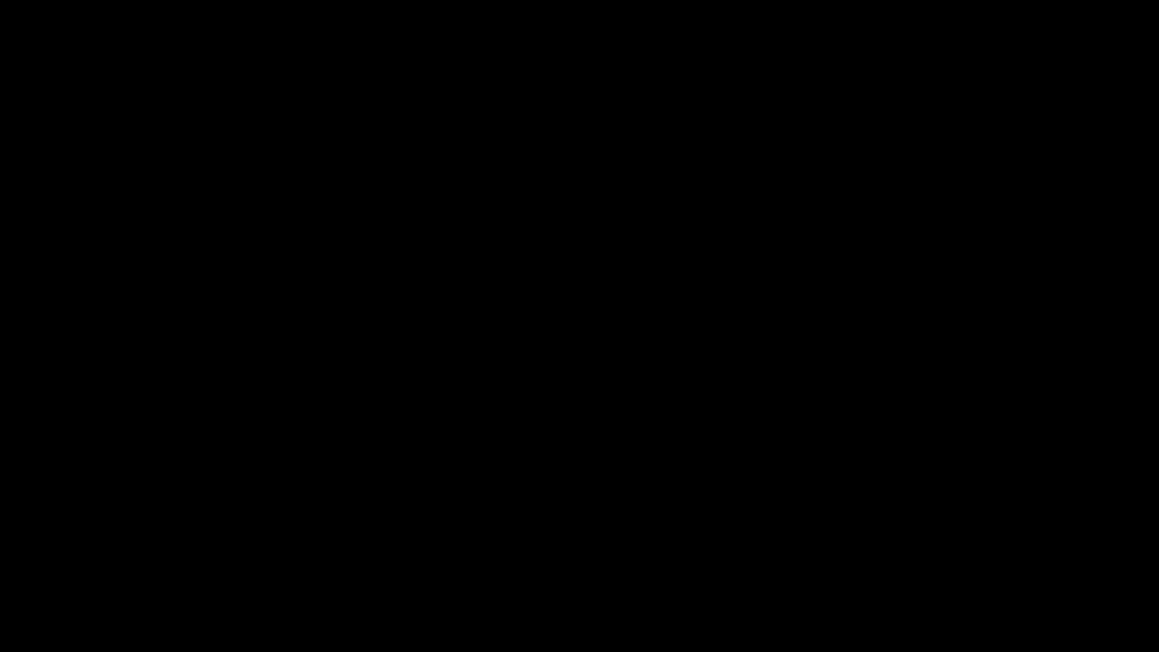
pyautogui.click(518, 420)
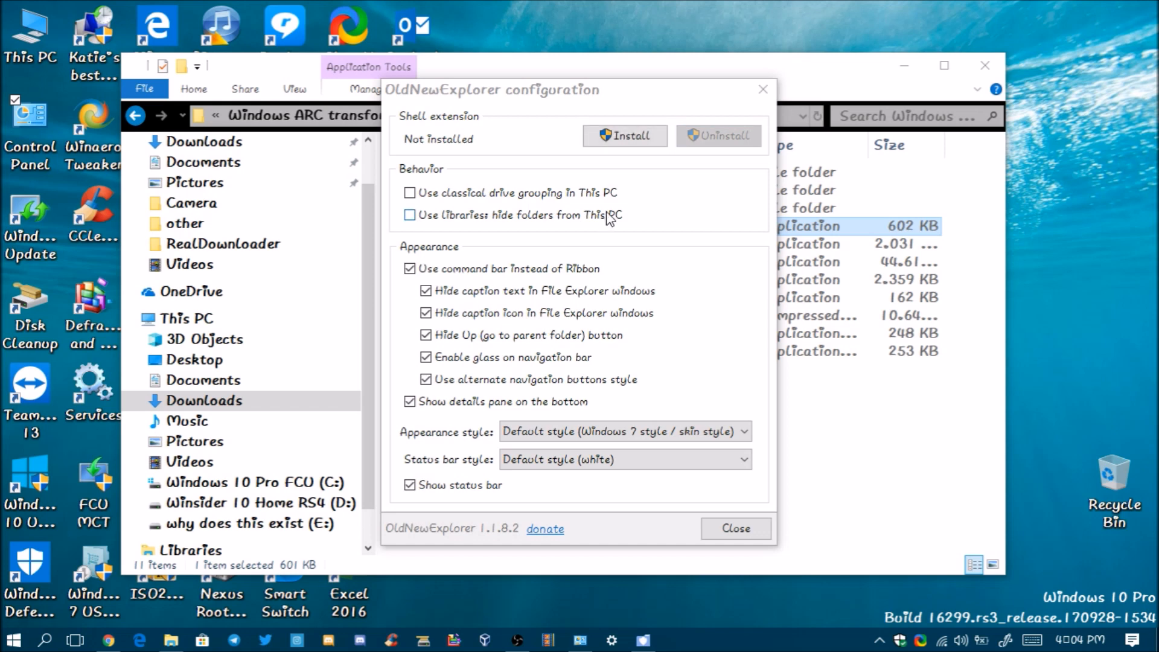
pyautogui.click(763, 90)
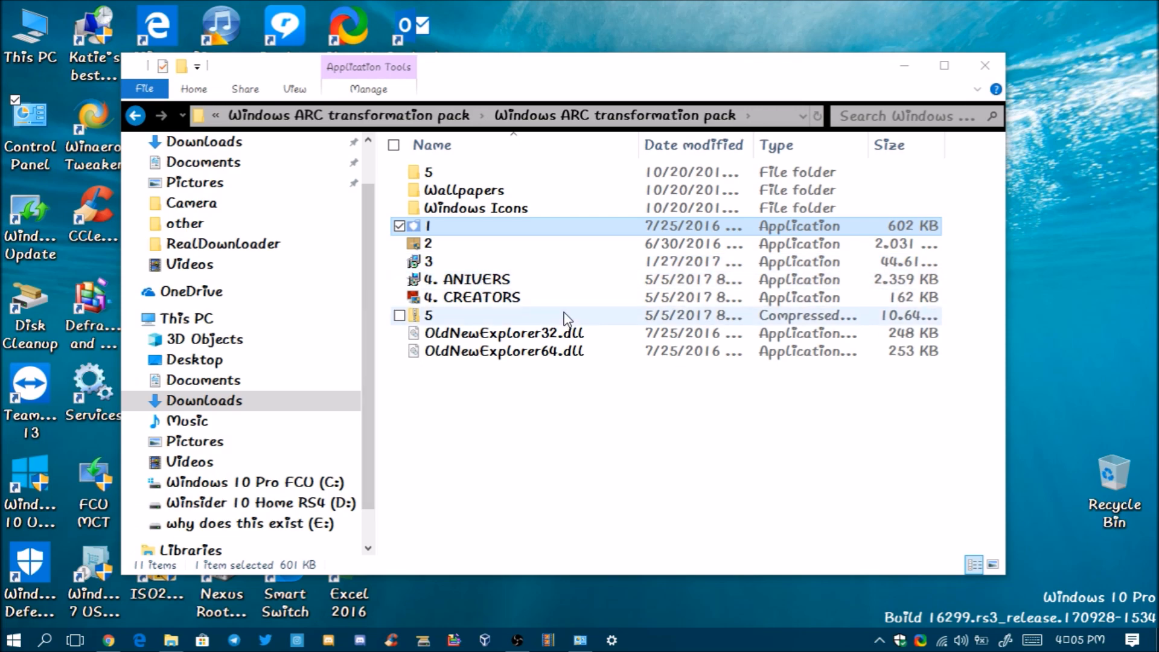
pyautogui.click(985, 65)
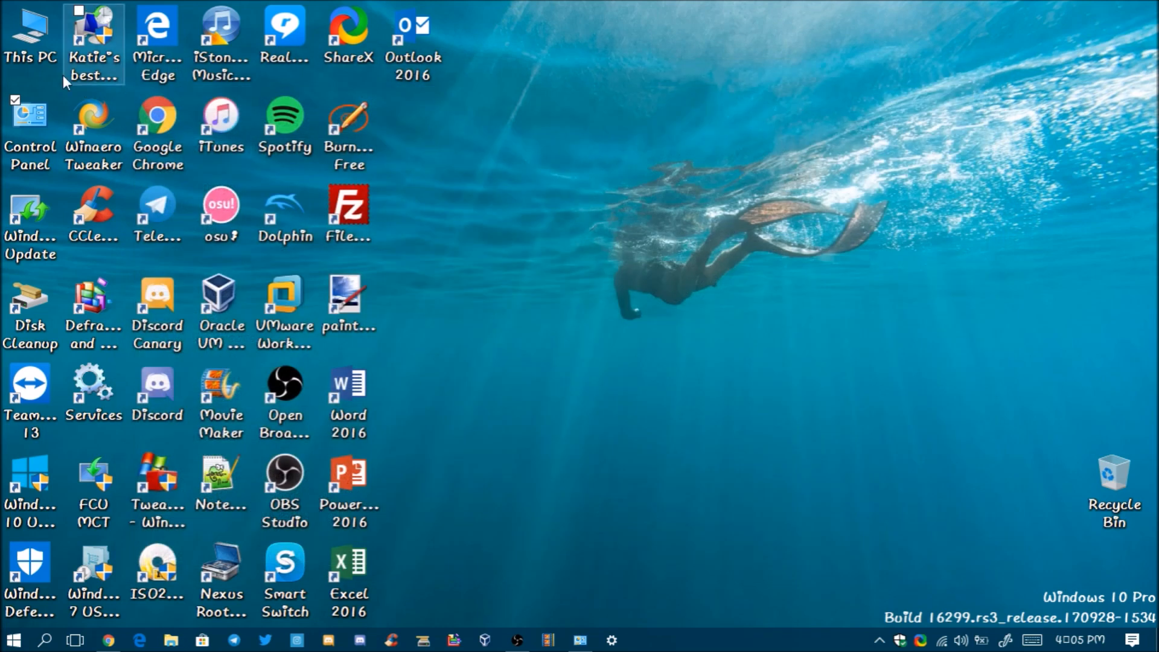
# Step: Open This PC and check the look of File Explorer's title bar and navigation bar after the OldNewExplorer removal
pyautogui.doubleClick(28, 55)
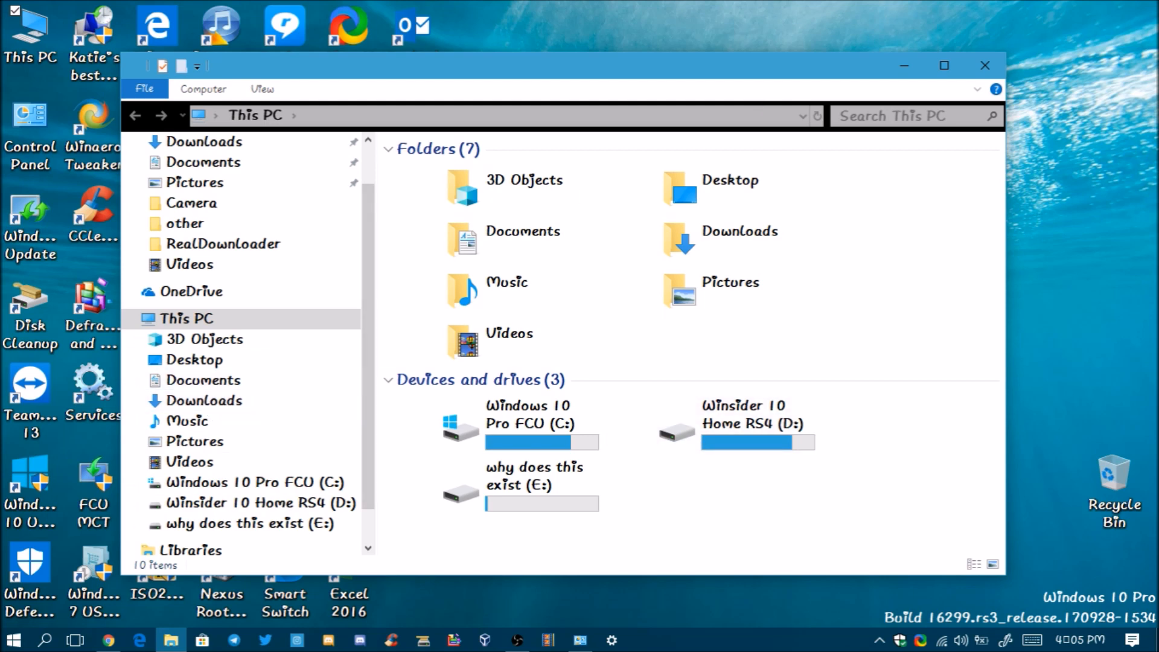
pyautogui.click(518, 640)
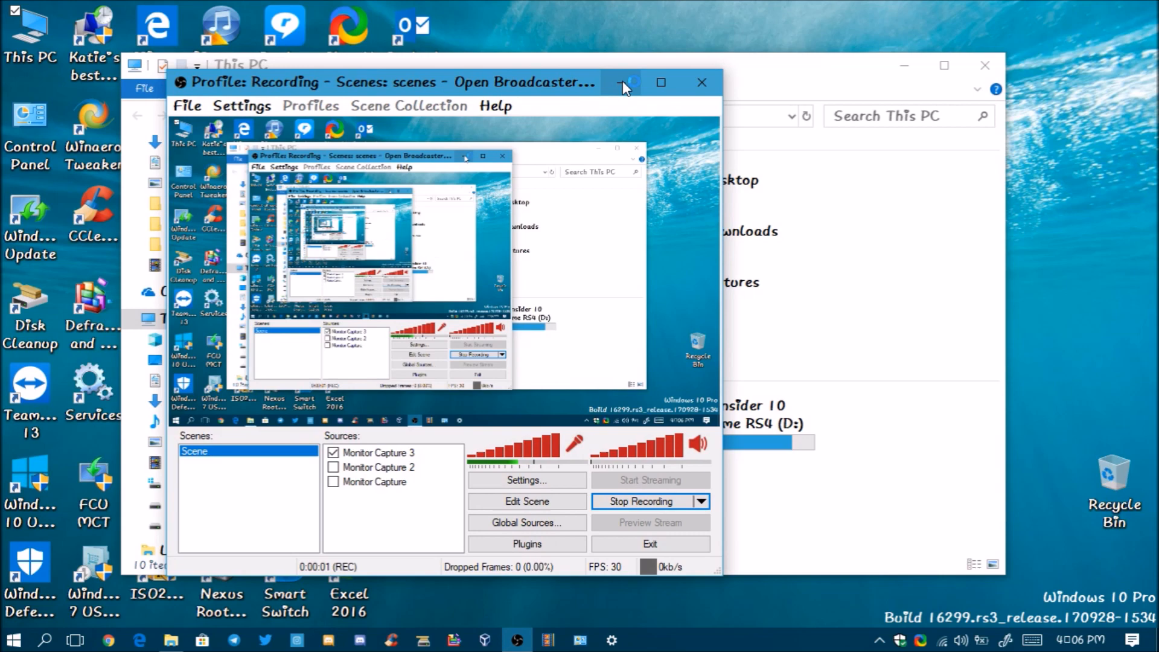
pyautogui.click(624, 85)
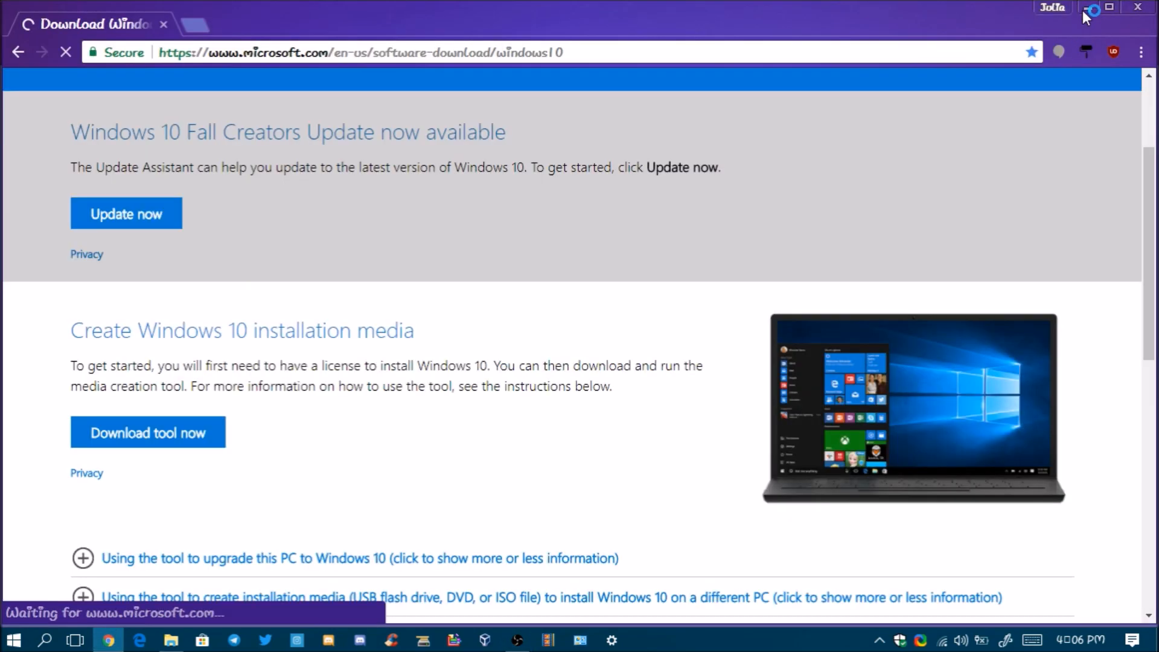
pyautogui.click(1089, 7)
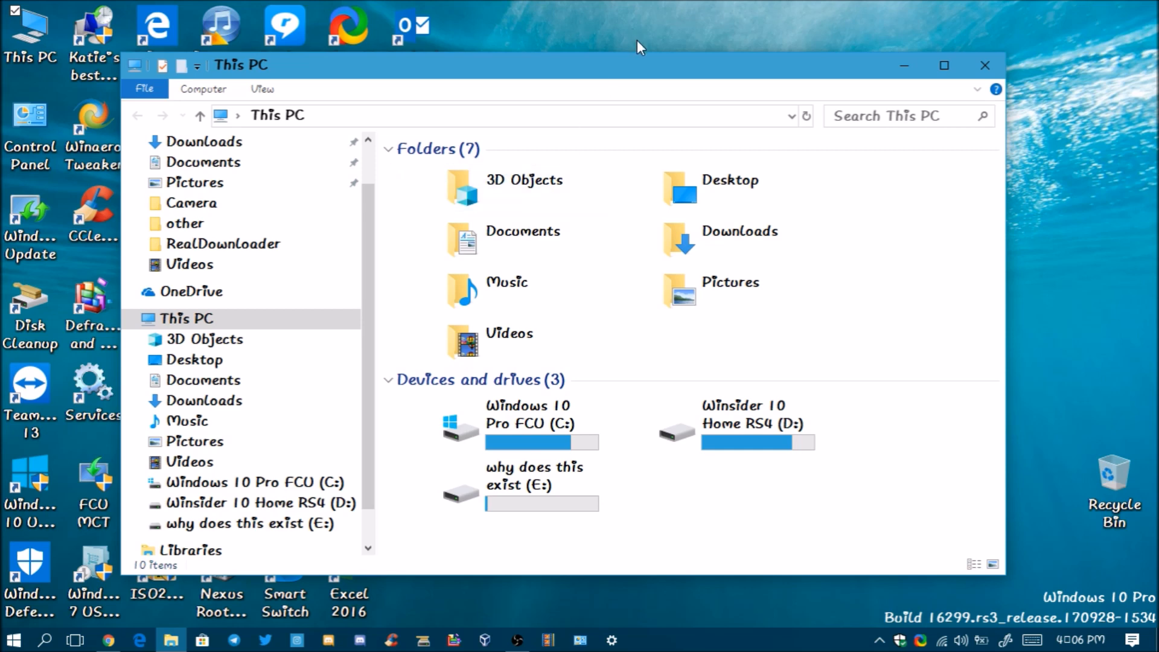
pyautogui.moveTo(630, 74); pyautogui.dragTo(665, 81)
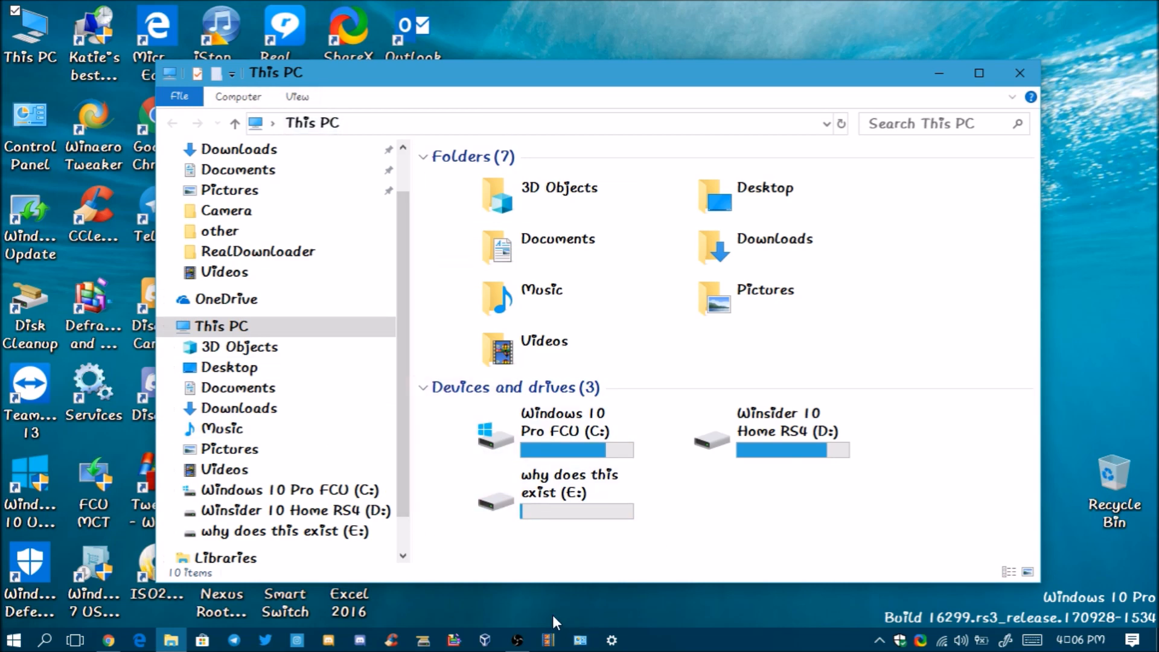
pyautogui.click(517, 631)
pyautogui.click(518, 631)
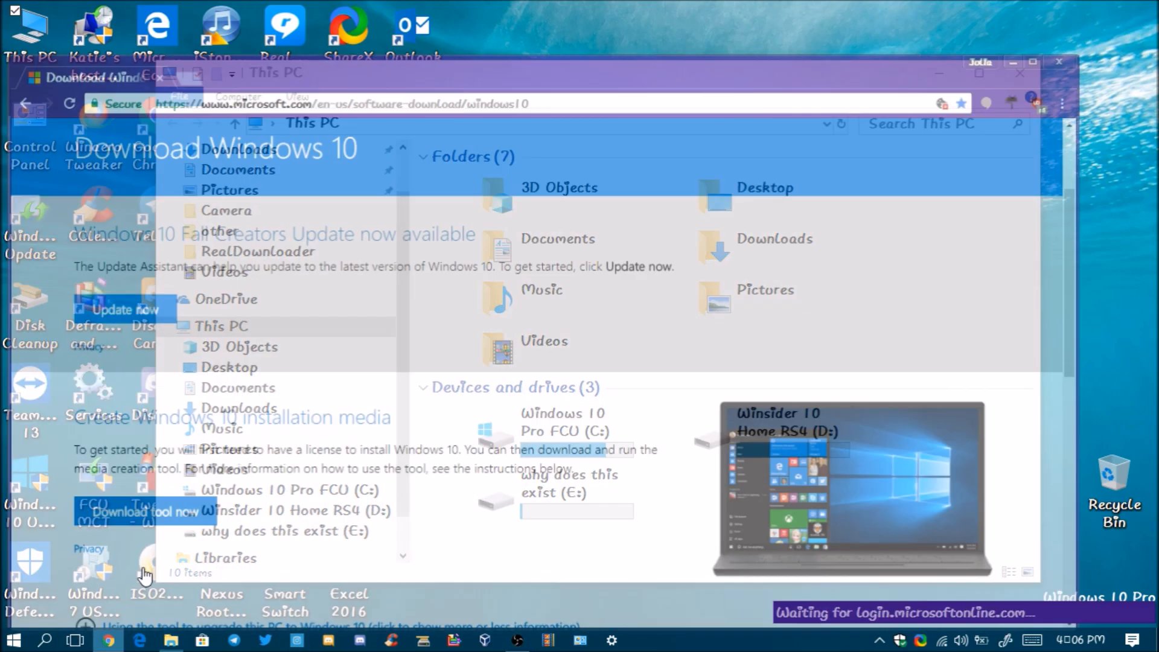
# Step: Download the Media Creation Tool from Microsoft's Download Windows 10 page in Chrome and run the downloaded file
pyautogui.scroll(-3, 137, 408)
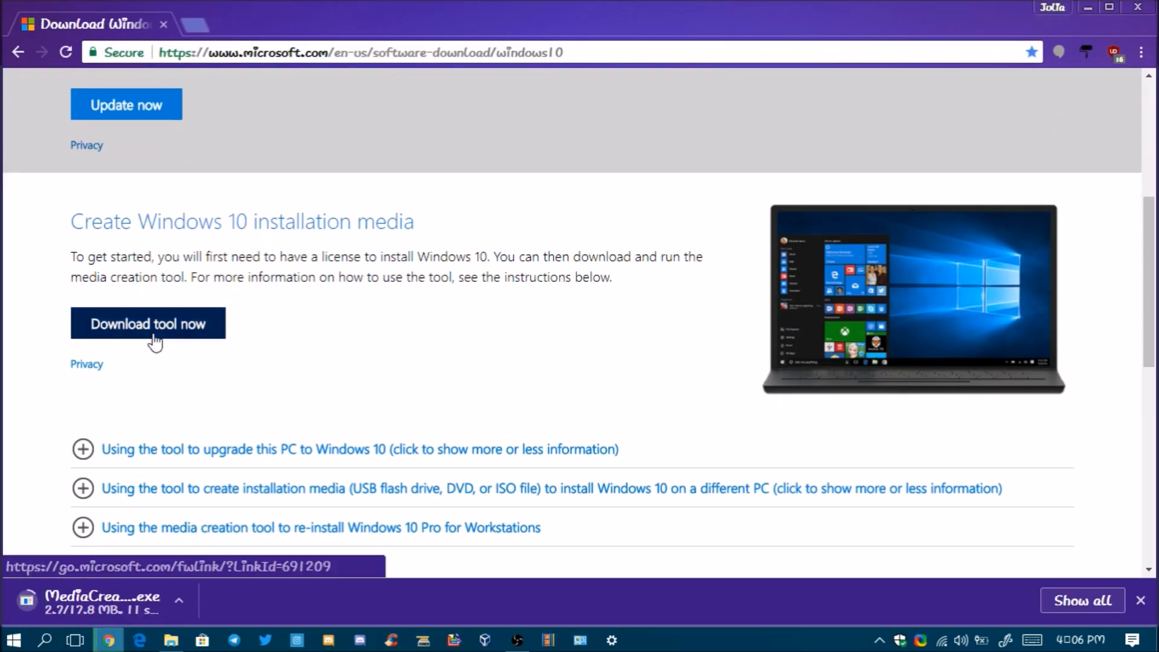
pyautogui.click(1110, 7)
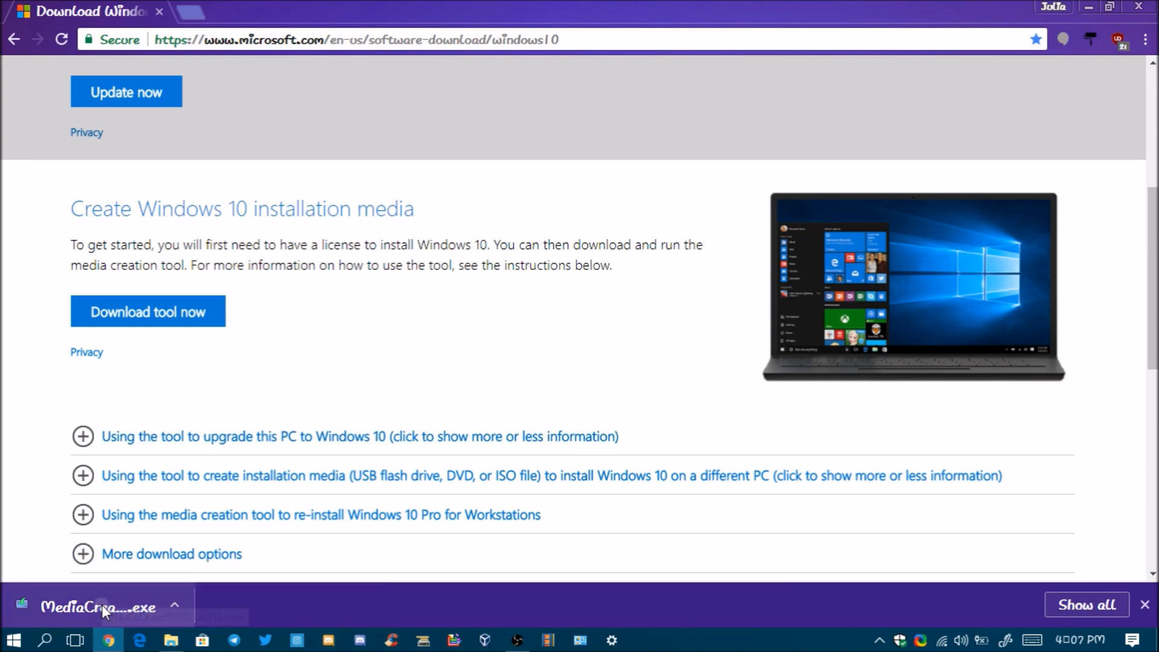
pyautogui.click(119, 599)
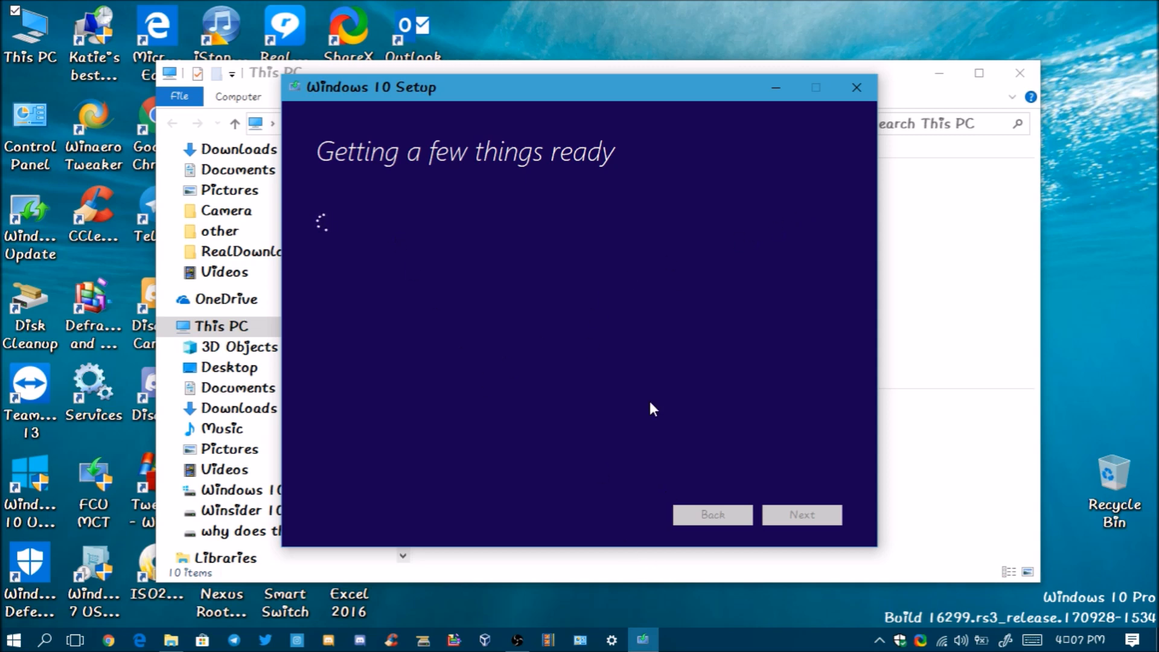
# Step: Continue Windows 10 Setup, open Update & Security in Windows Settings, check for updates, and retry the failed update
pyautogui.click(826, 515)
pyautogui.click(613, 639)
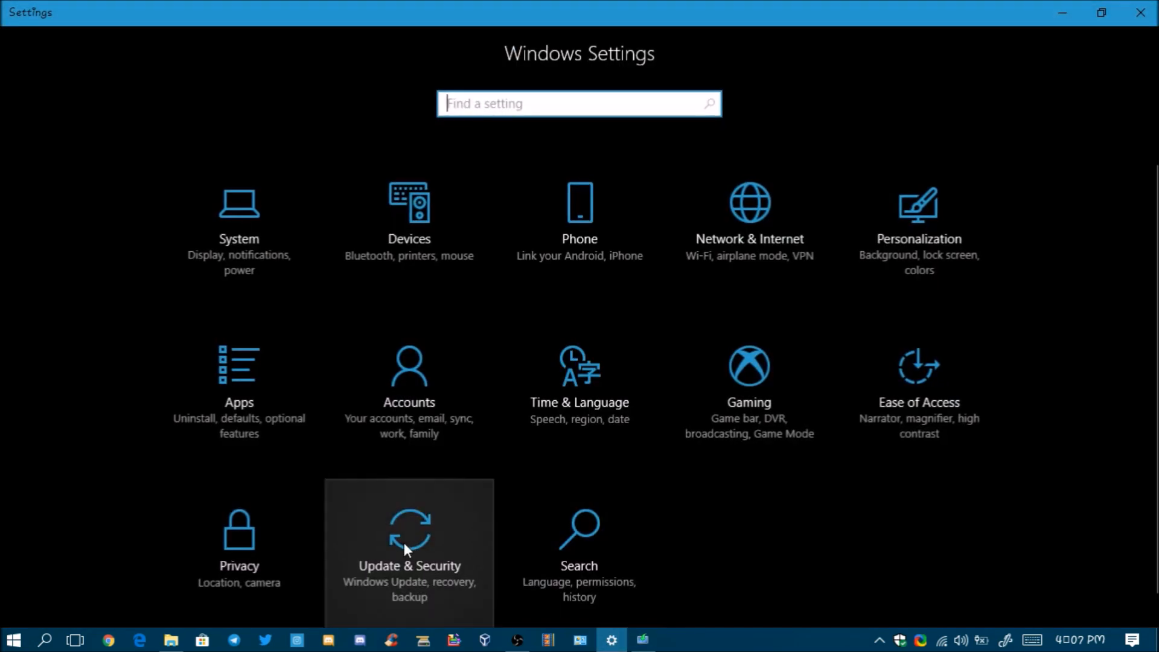
pyautogui.click(405, 545)
pyautogui.click(329, 256)
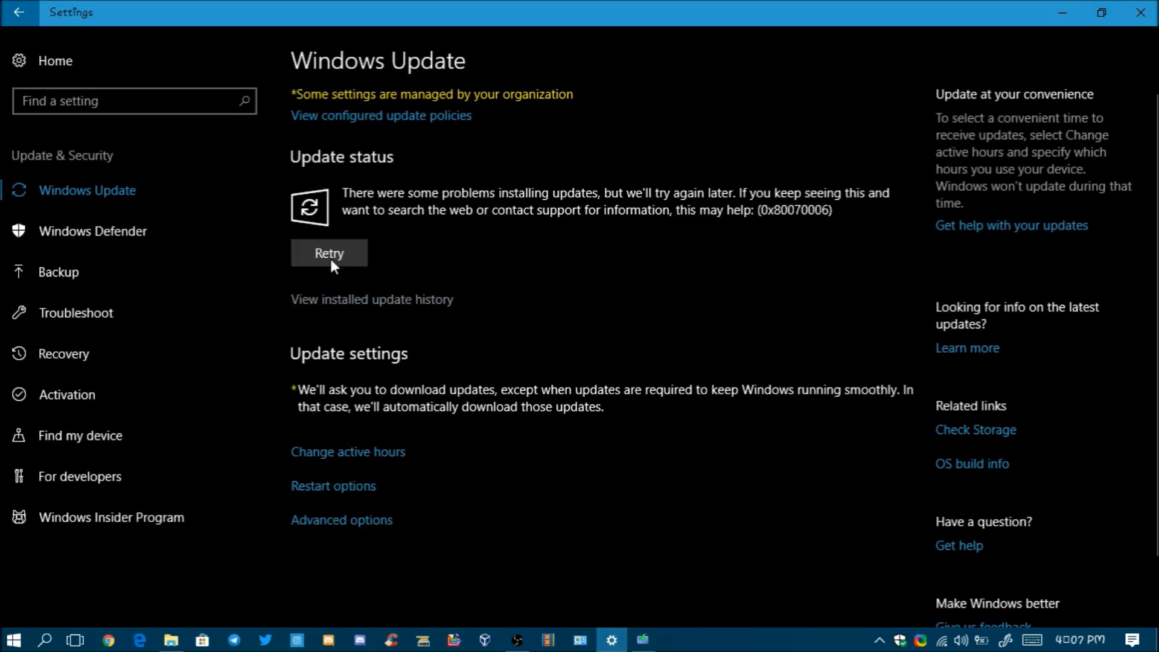
pyautogui.click(335, 253)
# Step: Run the Windows Update troubleshooter from the Troubleshoot page of Update & Security
pyautogui.click(129, 324)
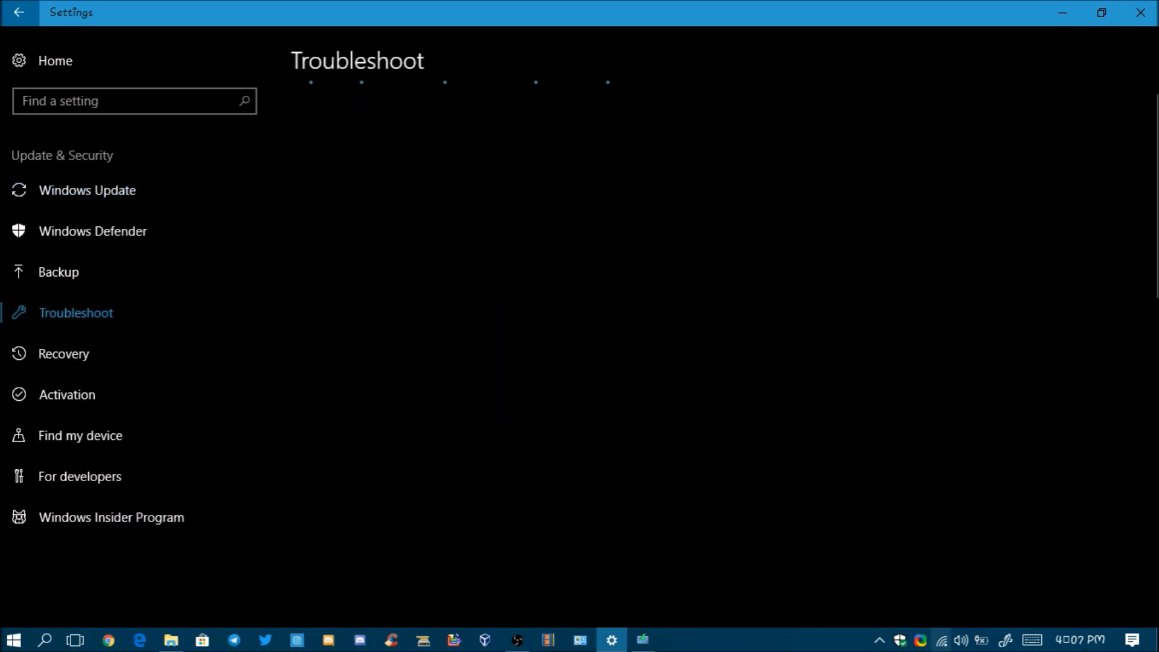
pyautogui.scroll(-3, 554, 443)
pyautogui.click(346, 240)
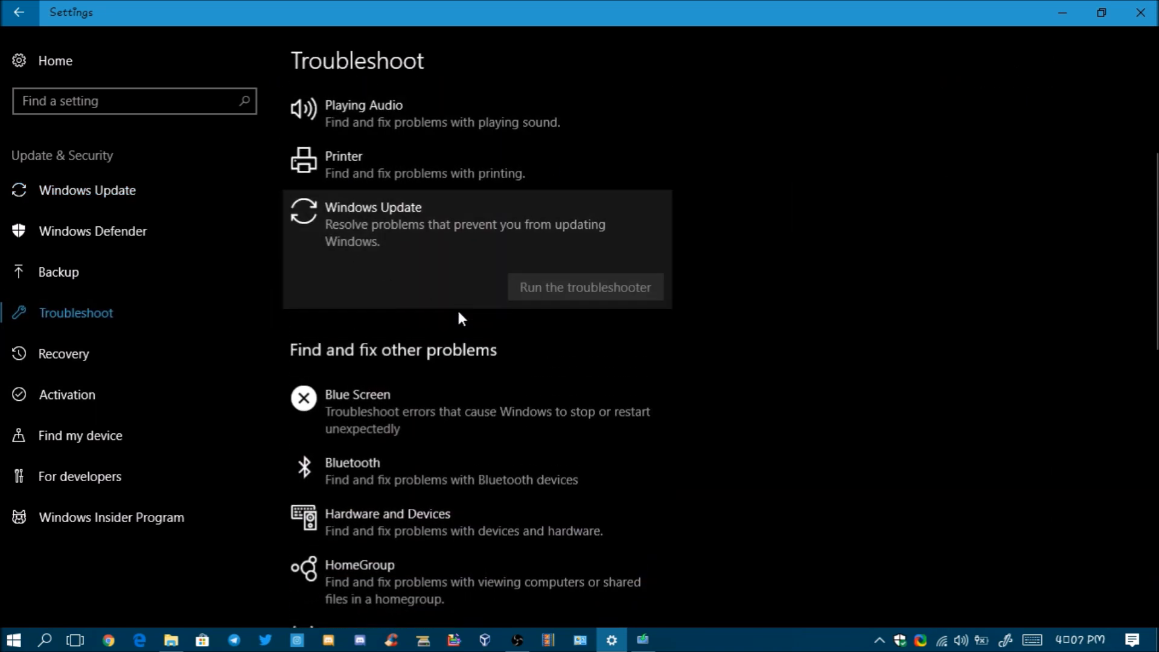
pyautogui.click(595, 287)
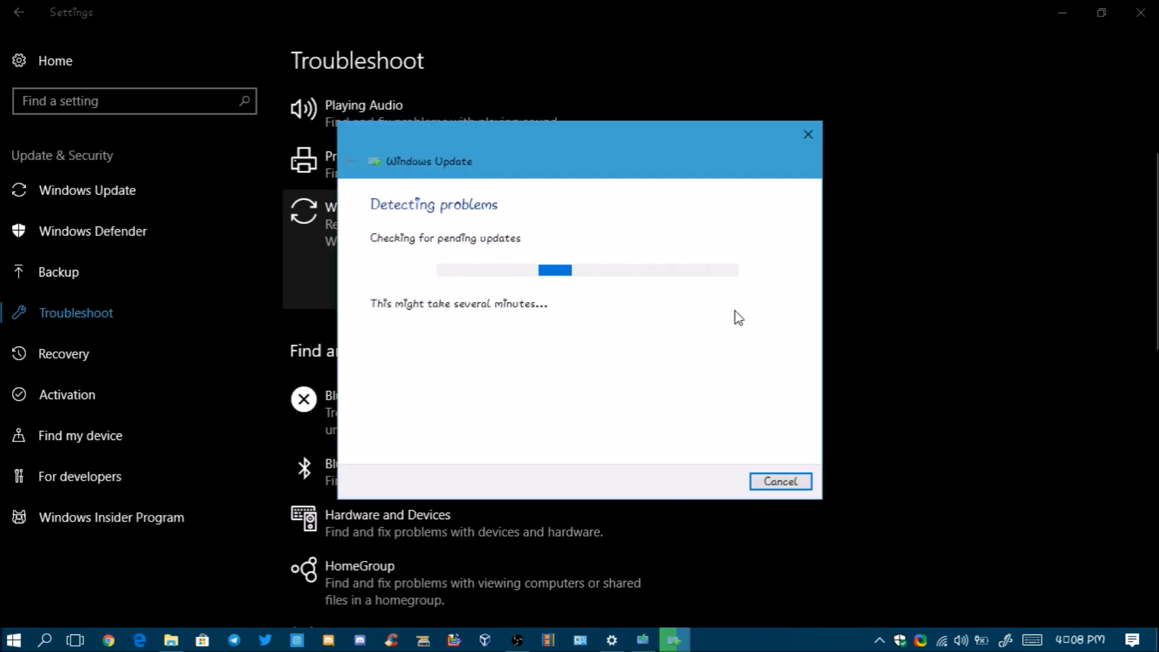
# Step: Minimize Settings, move the running troubleshooter out of the way, and bring Windows 10 Setup to the front
pyautogui.click(1062, 12)
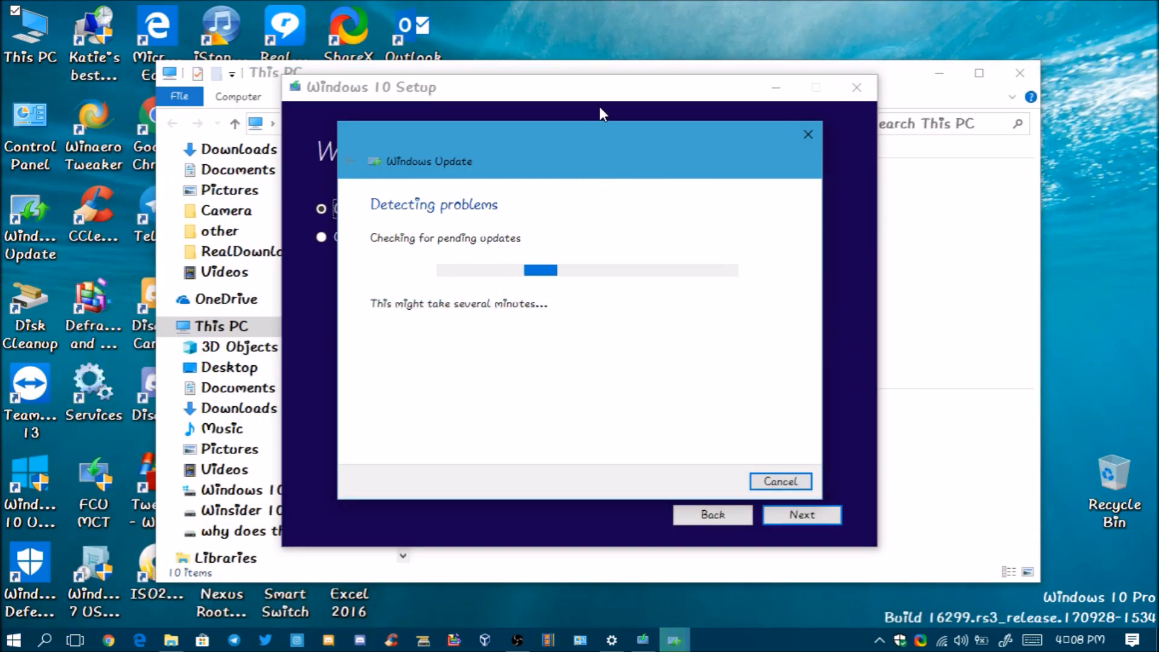
pyautogui.moveTo(599, 112); pyautogui.dragTo(821, 622)
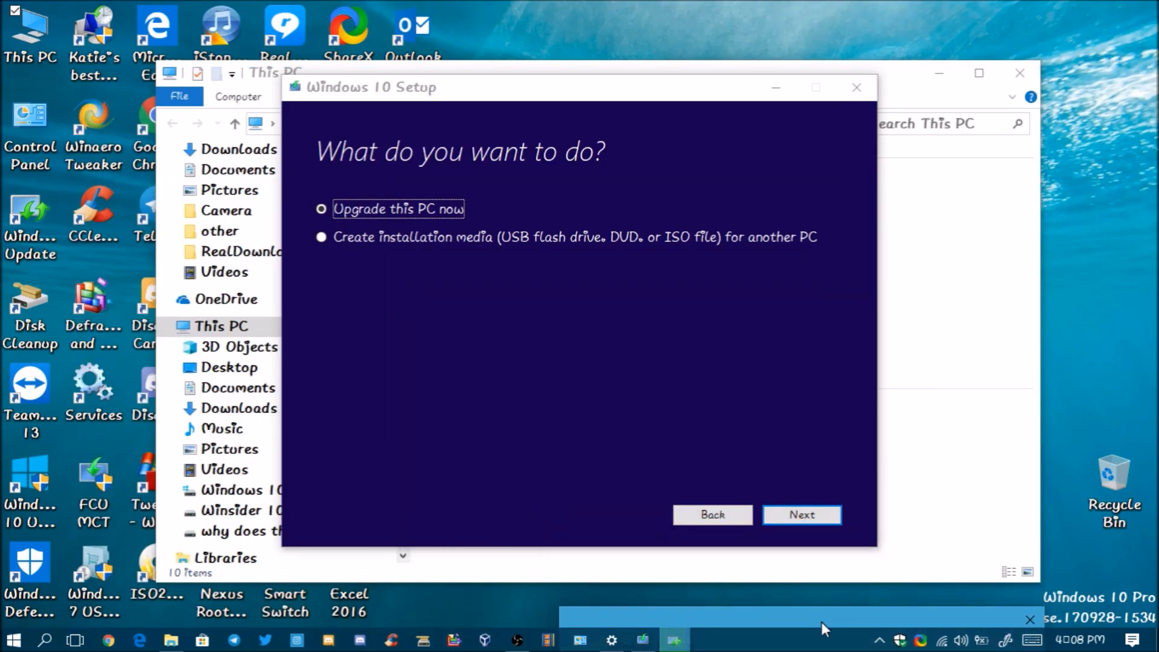
pyautogui.click(656, 314)
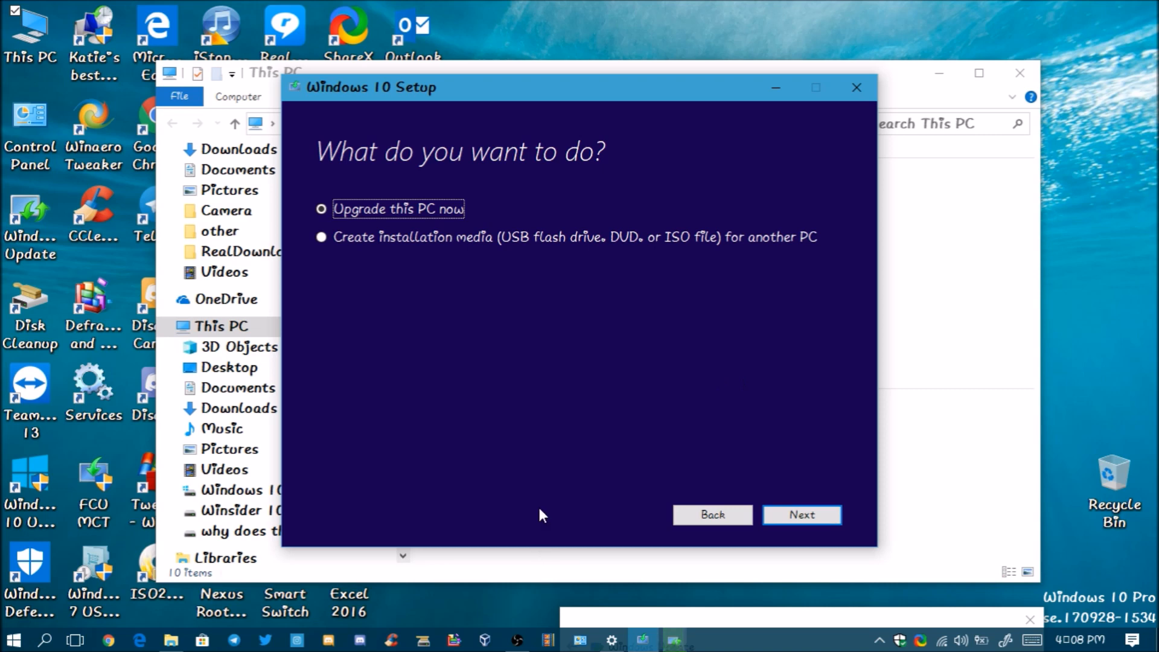
# Step: Open About Windows and place it beside the Windows 10 Setup options to check the Windows version and build
pyautogui.press('super+r')
pyautogui.press('Return')
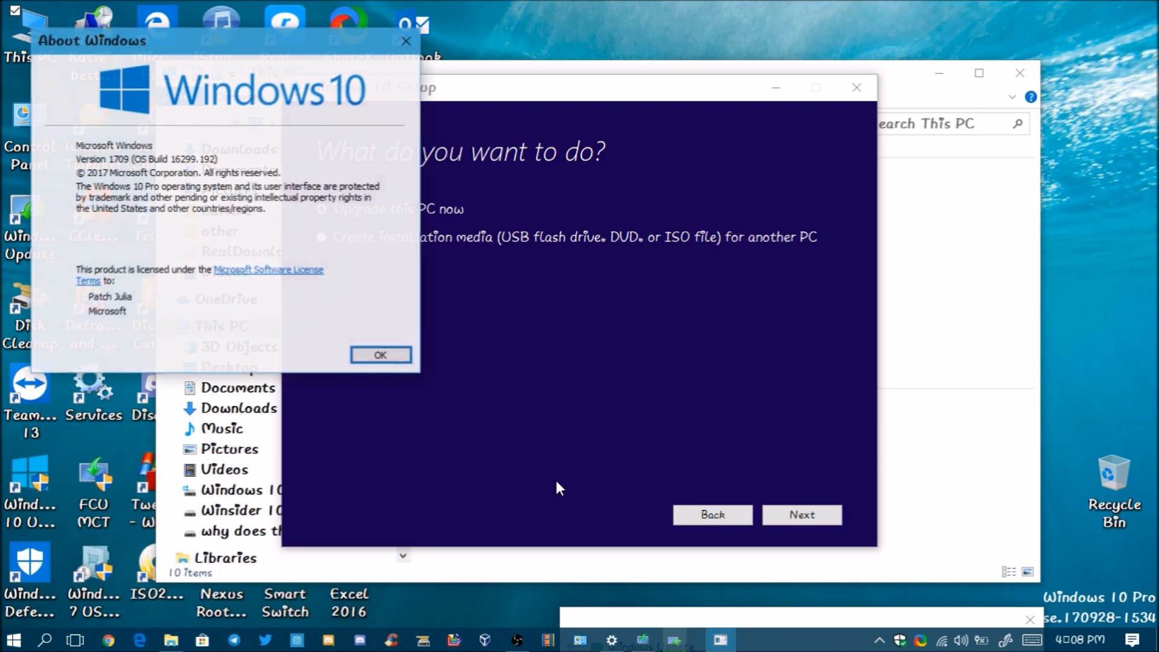
pyautogui.moveTo(278, 42); pyautogui.dragTo(912, 107)
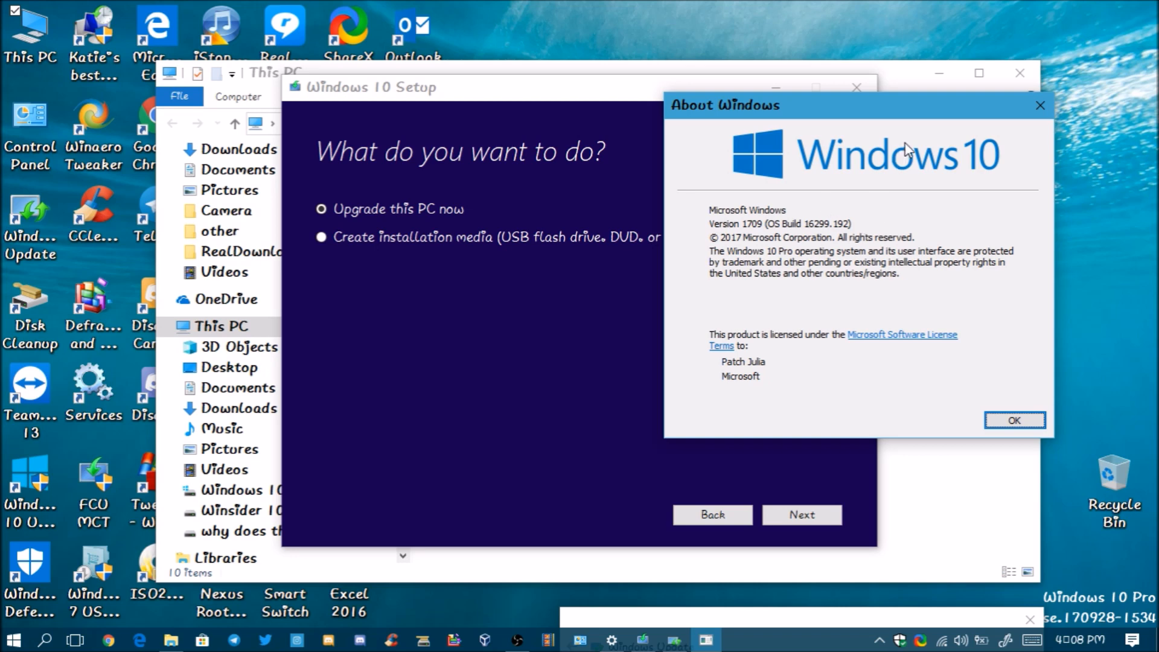
# Step: Return to the Windows Update troubleshooter, apply the fix for downloading and installing pending updates, and close About Windows
pyautogui.click(612, 641)
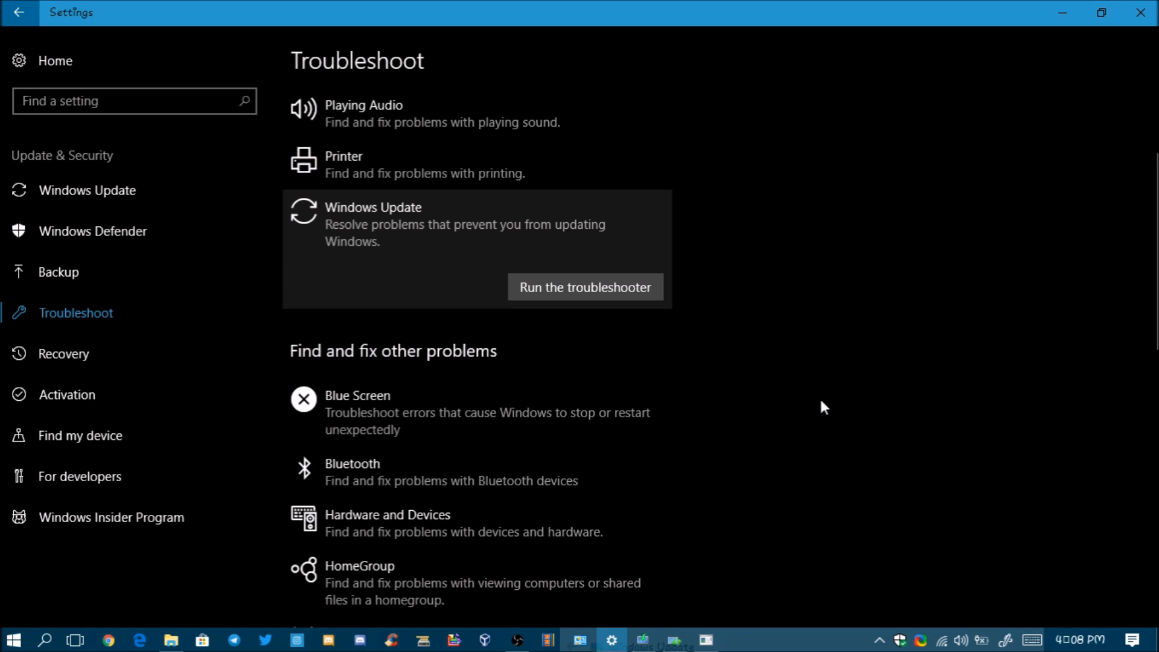
pyautogui.click(675, 640)
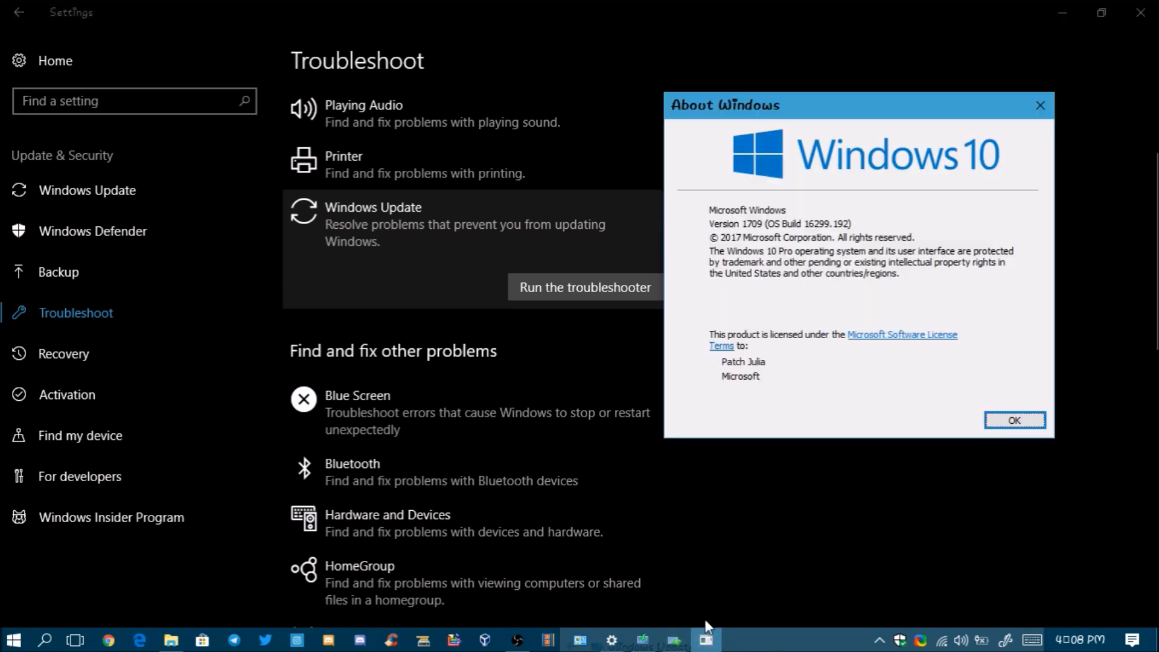
pyautogui.click(675, 641)
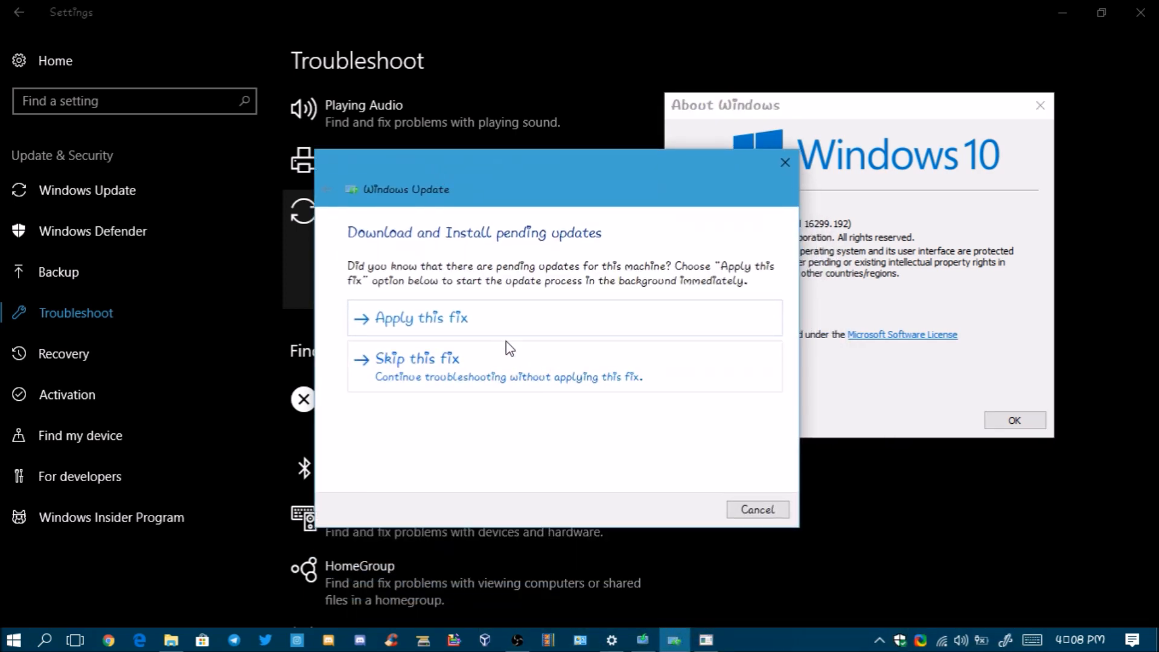
pyautogui.click(596, 317)
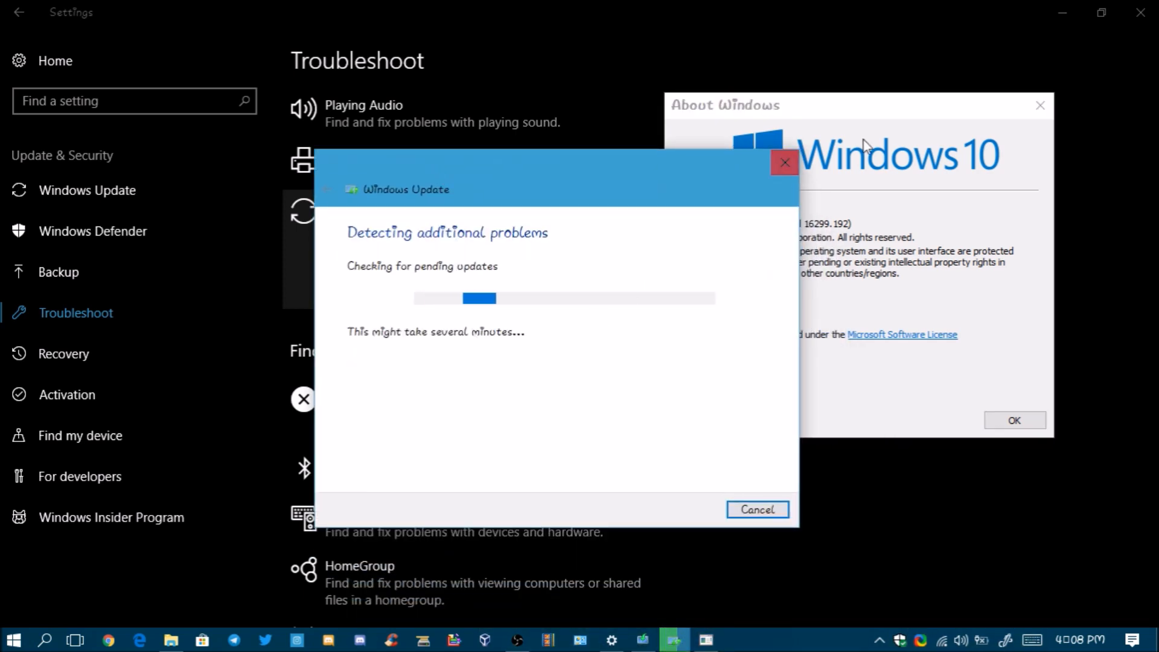
pyautogui.click(1015, 421)
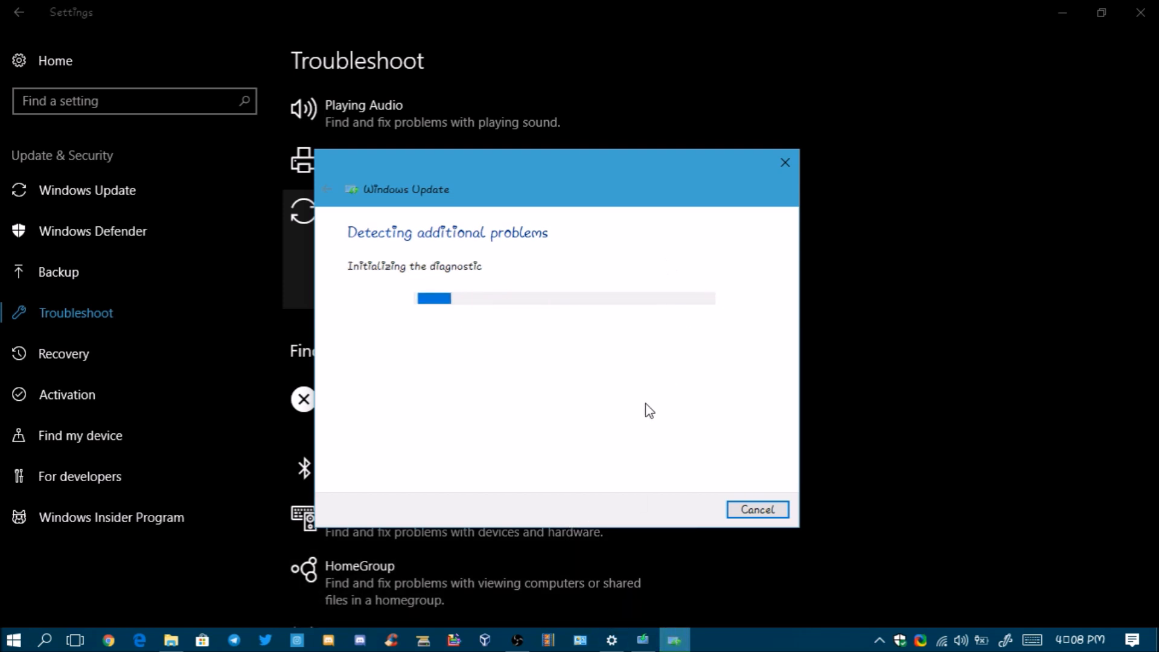
# Step: Switch to Microsoft Store, get updates from Downloads and updates, and close the store
pyautogui.click(202, 640)
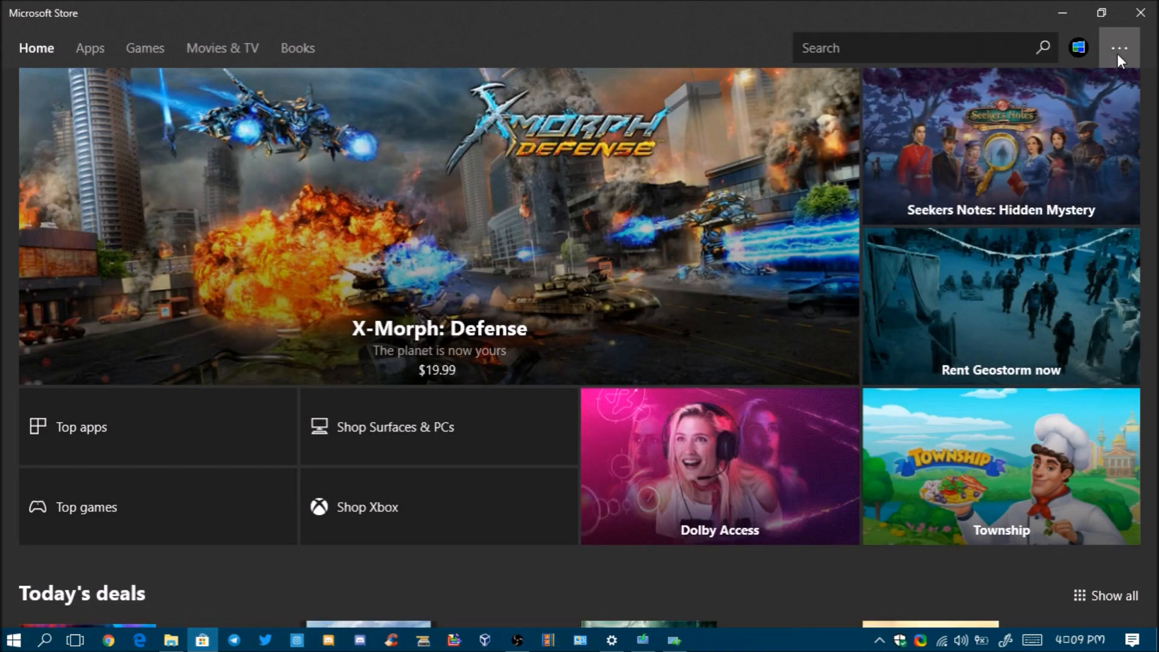
pyautogui.click(1119, 48)
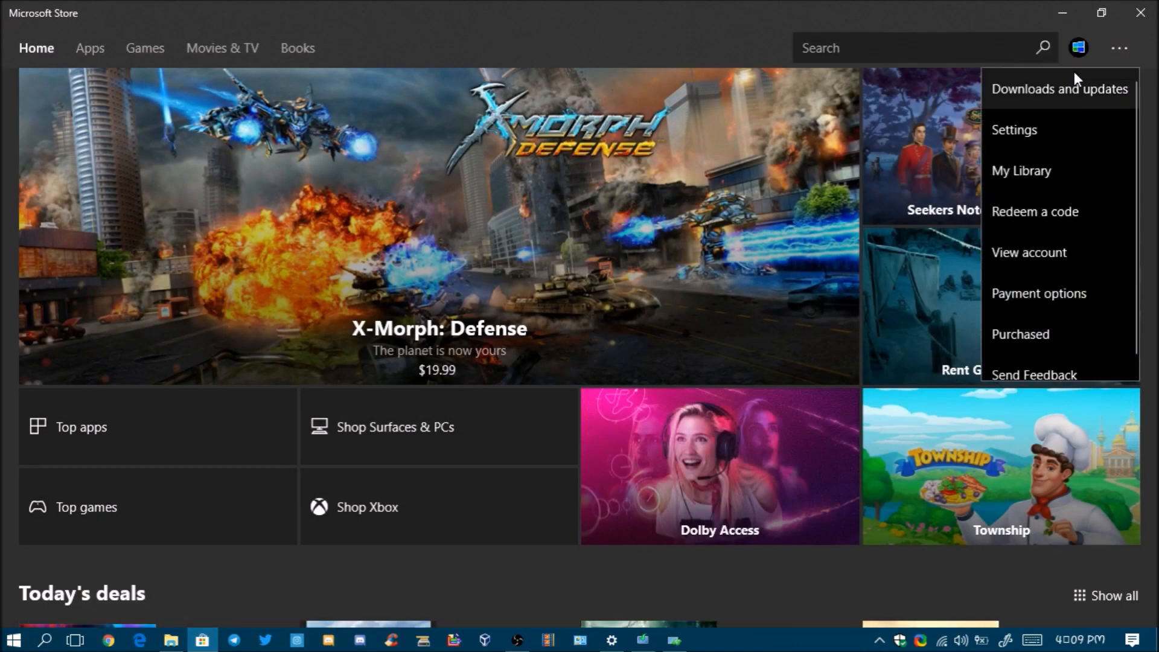
pyautogui.click(1069, 90)
pyautogui.click(1096, 92)
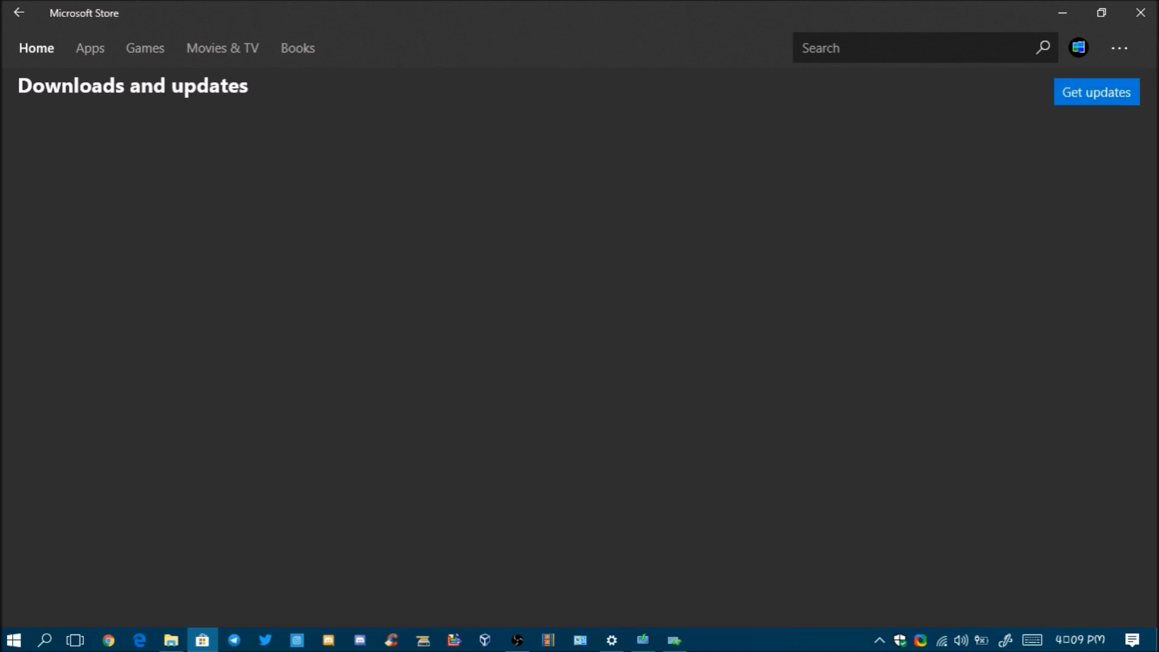
pyautogui.click(1139, 13)
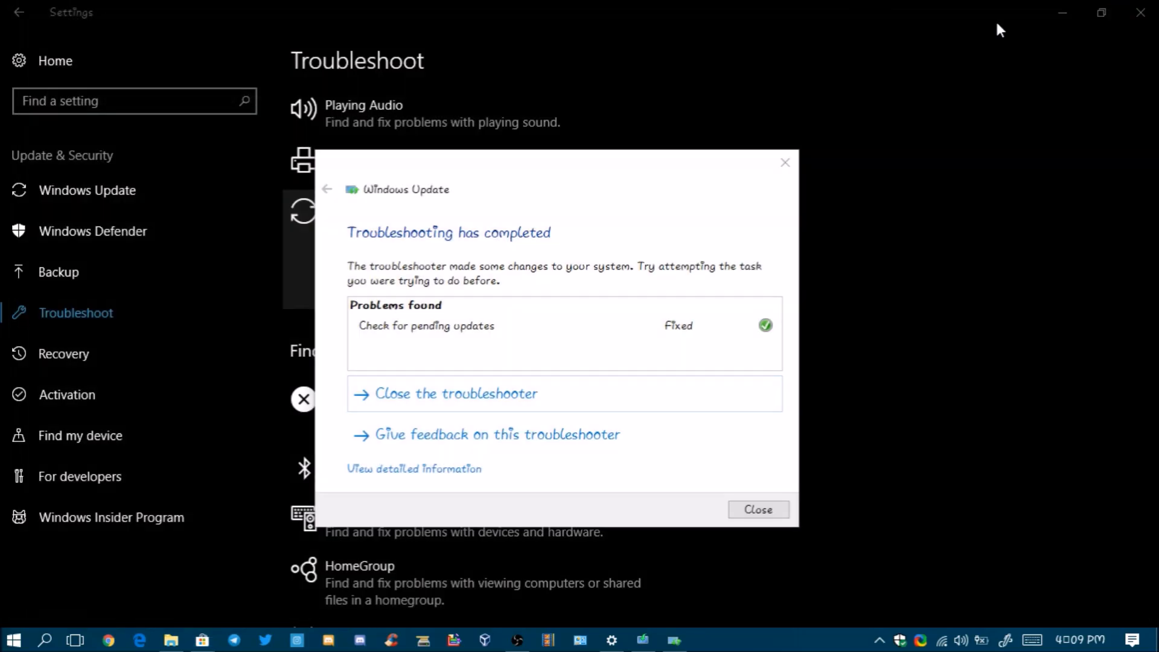
# Step: Close the completed troubleshooter and check for updates again on the Windows Update page
pyautogui.click(758, 510)
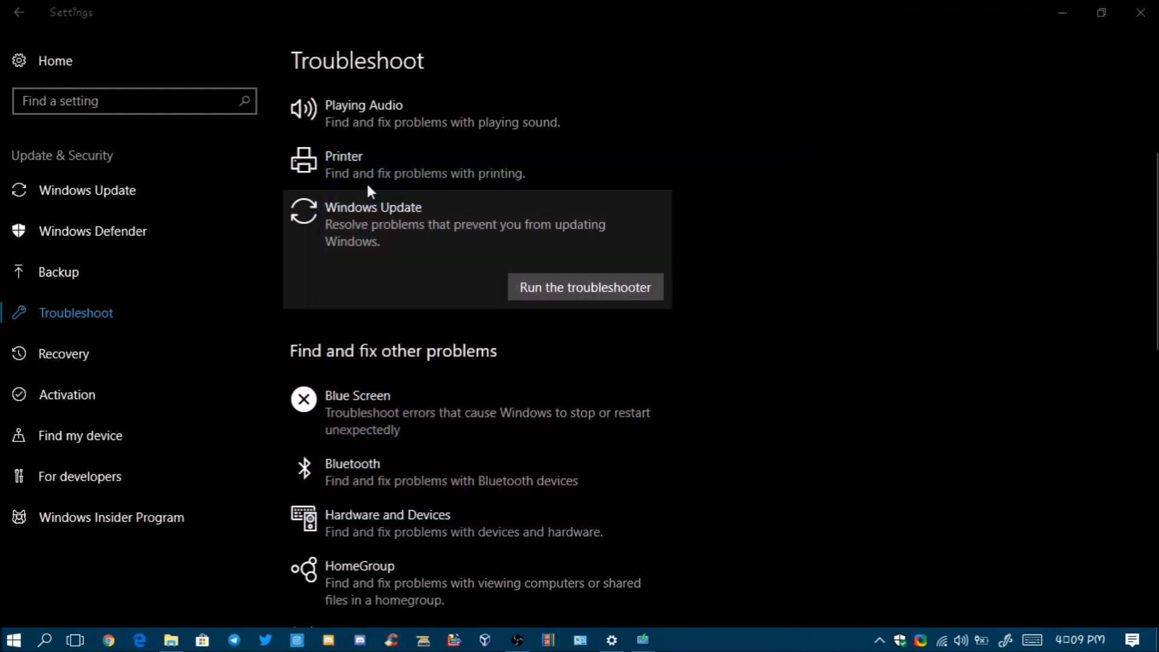
pyautogui.click(145, 189)
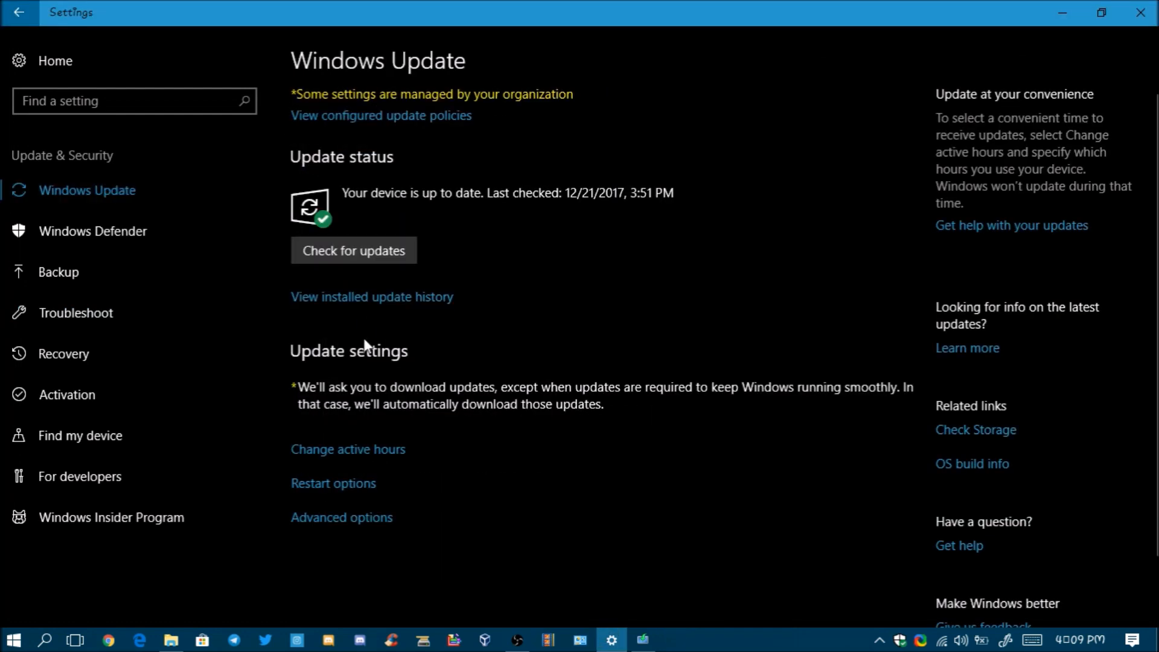
pyautogui.click(346, 254)
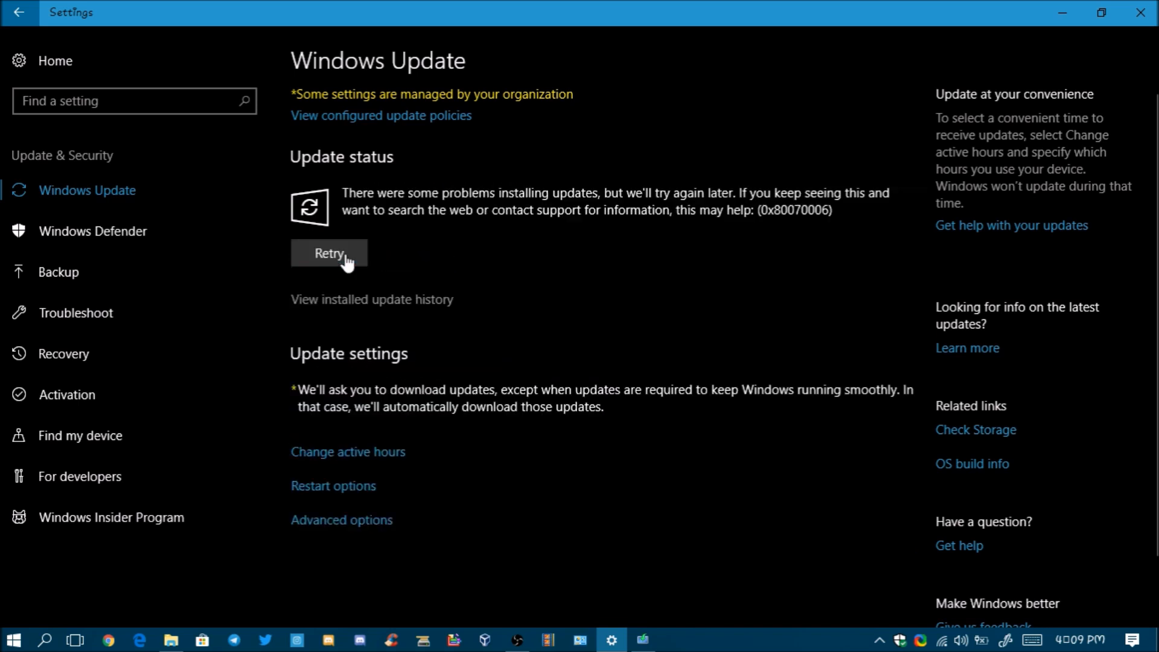
# Step: View the installed update history and dismiss the incoming message notifications
pyautogui.click(339, 302)
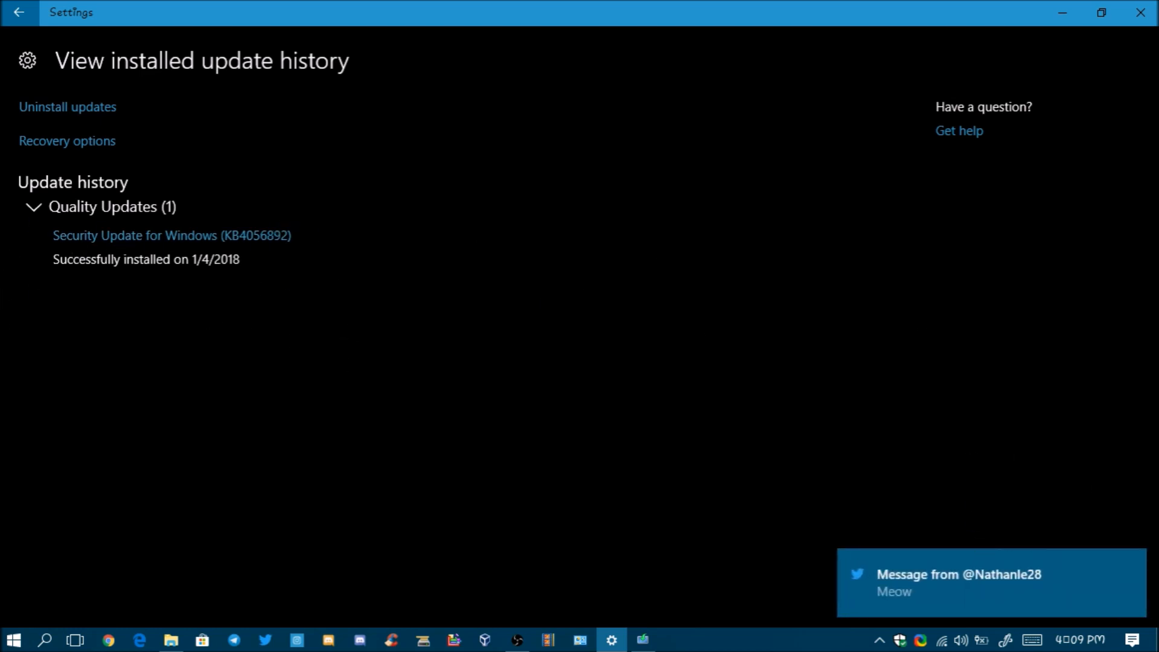
pyautogui.click(1131, 567)
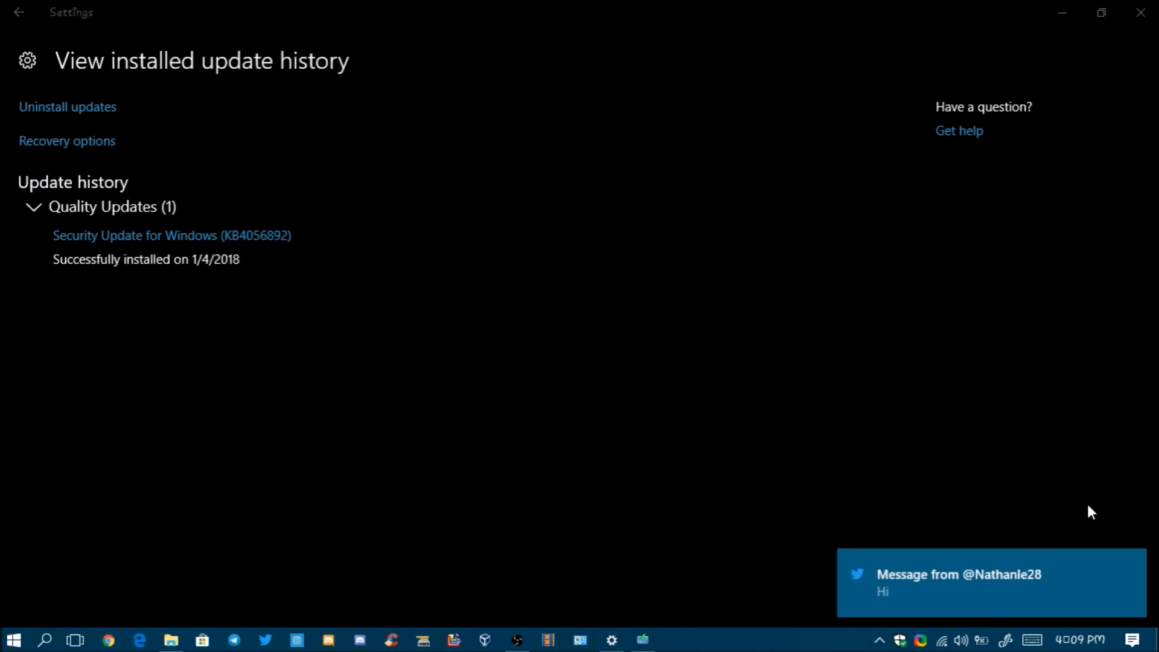
pyautogui.click(1131, 567)
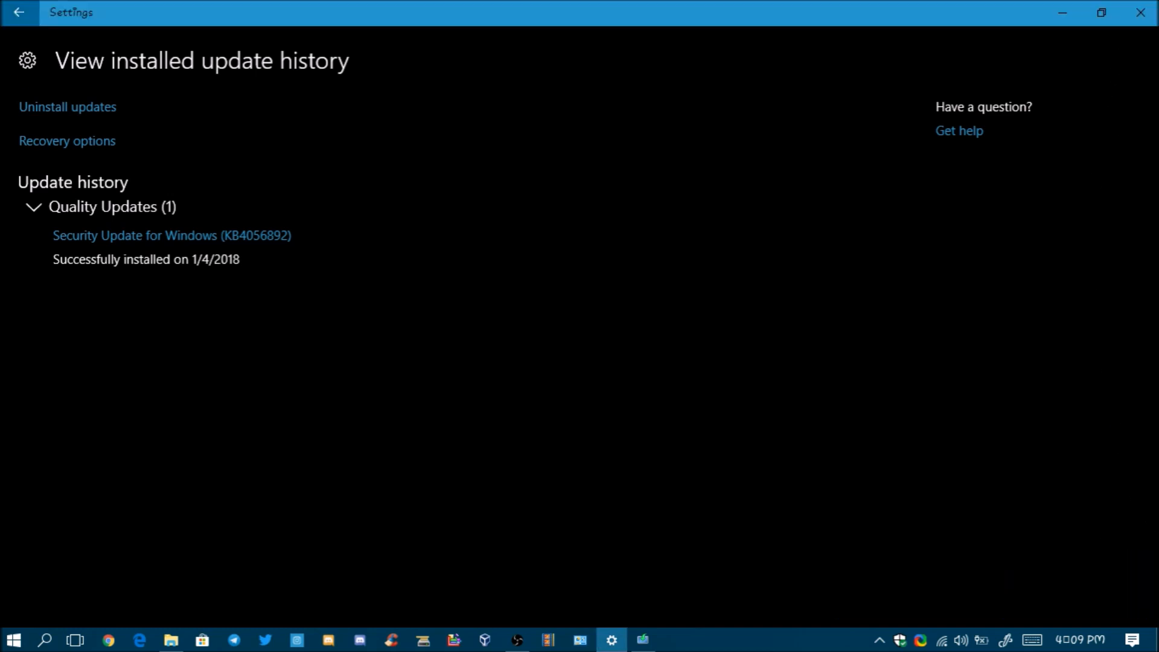
# Step: Close Settings and proceed with Upgrade this PC now in Windows 10 Setup
pyautogui.click(1136, 24)
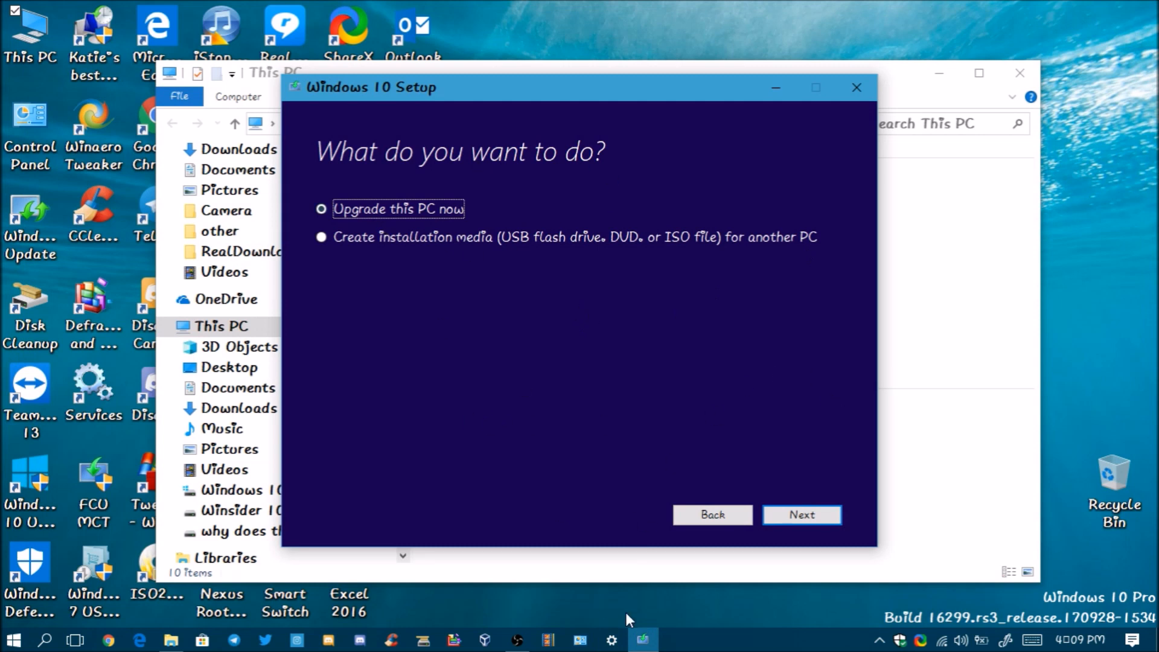
pyautogui.click(819, 517)
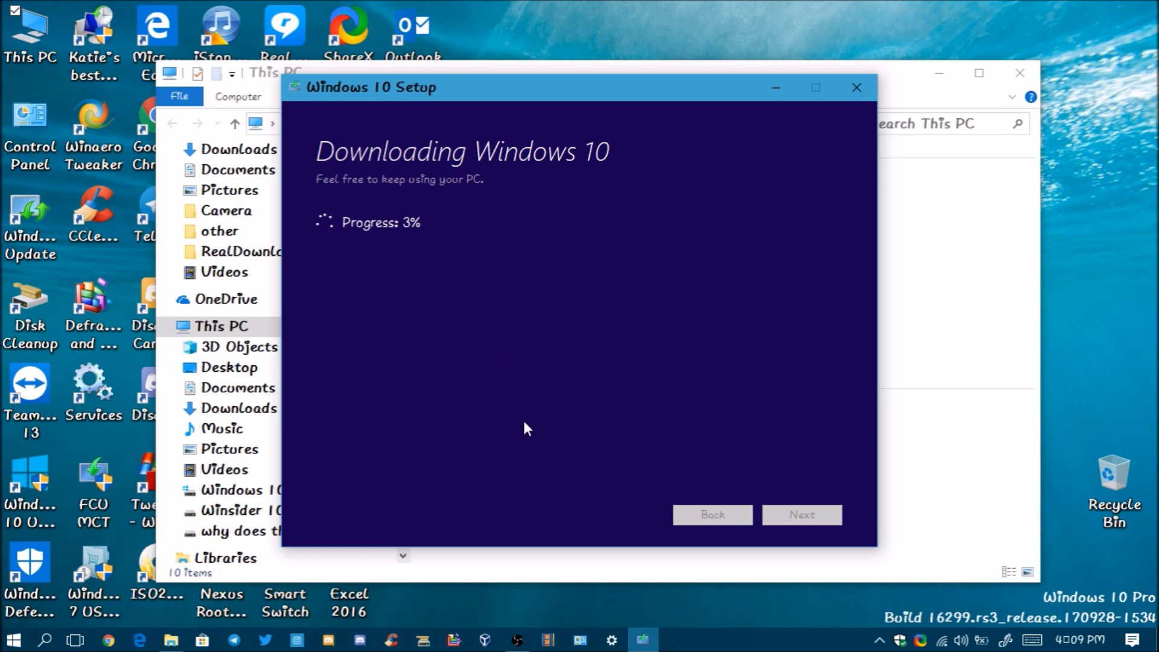
pyautogui.click(517, 640)
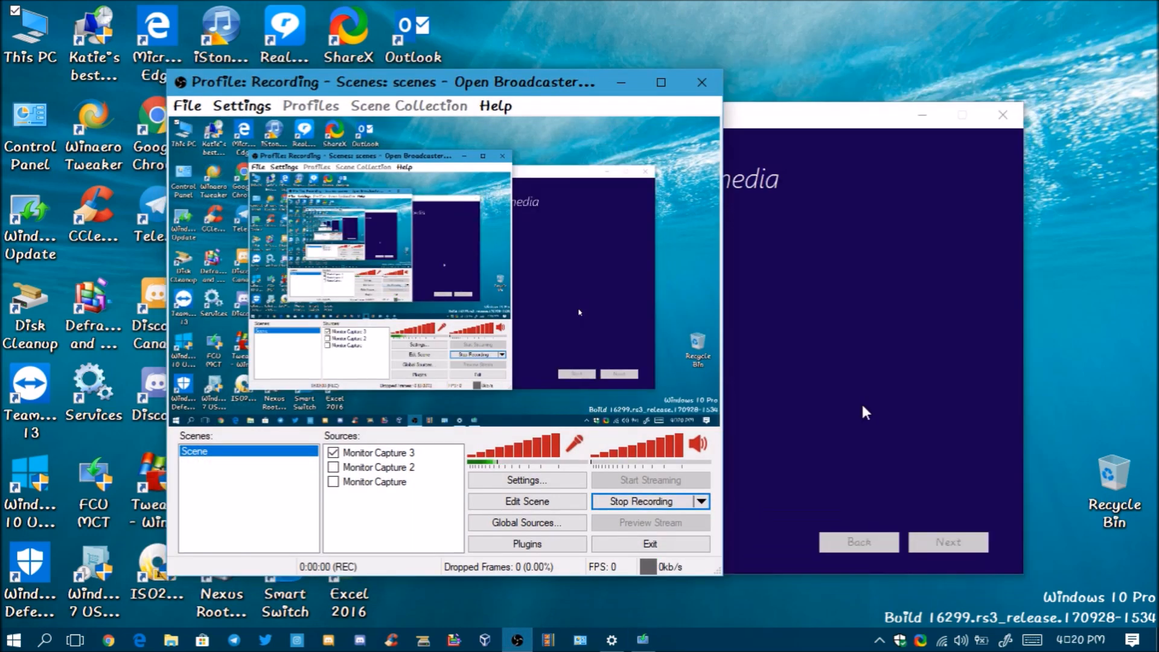
pyautogui.click(861, 401)
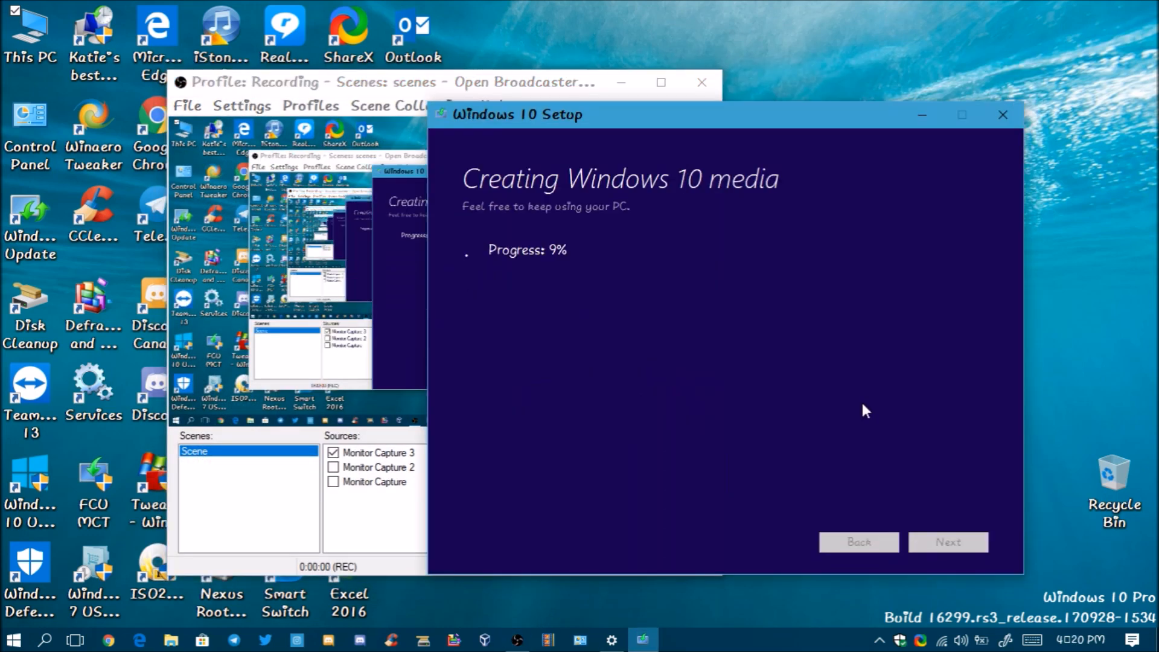
pyautogui.click(613, 83)
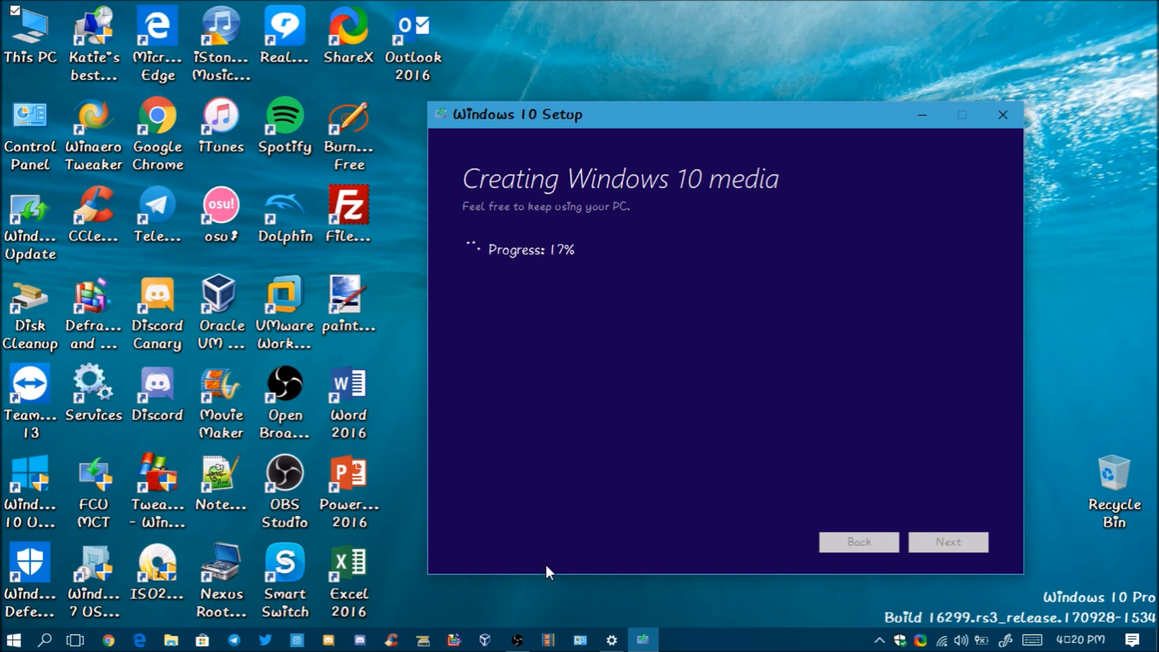
pyautogui.click(518, 640)
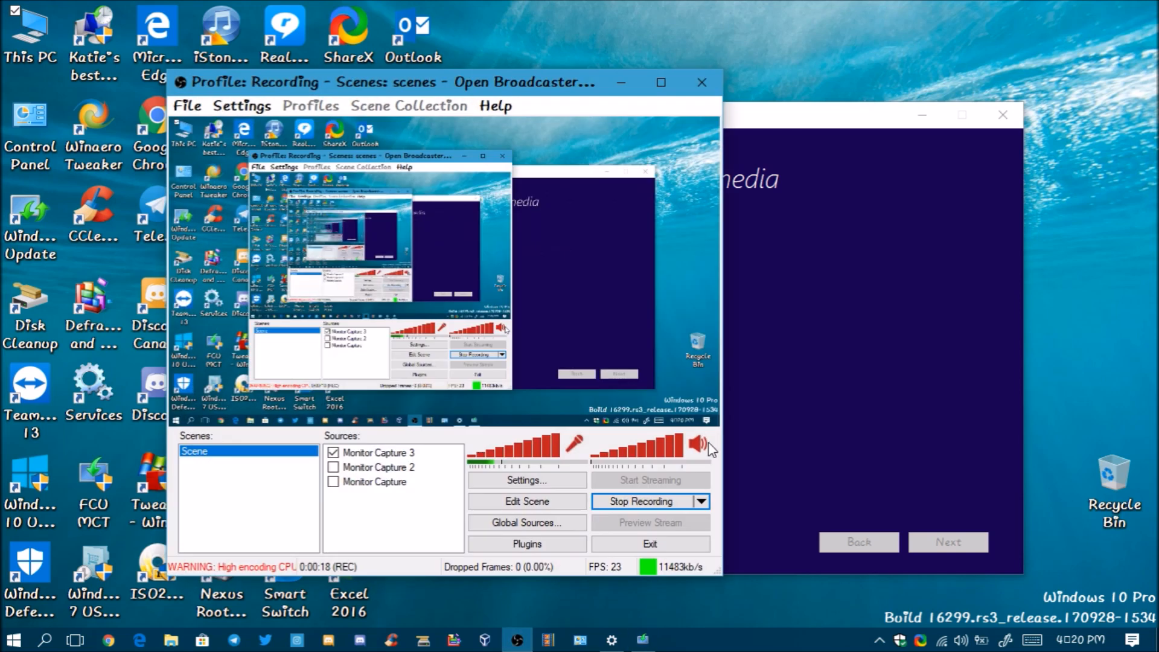
pyautogui.click(637, 502)
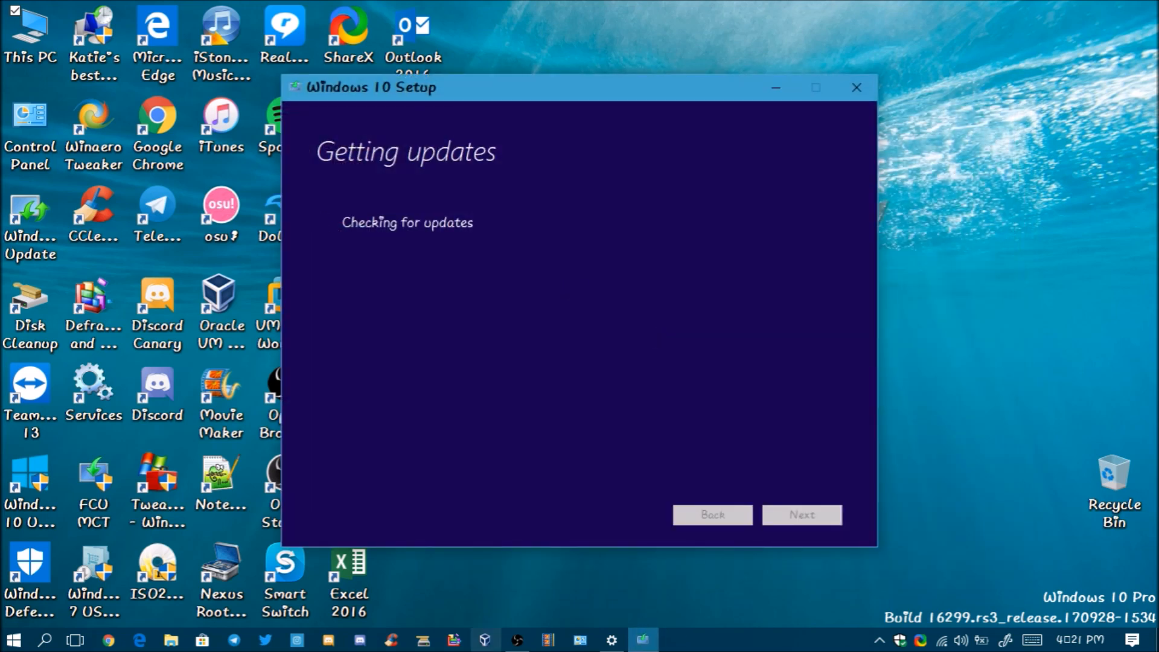
pyautogui.click(520, 642)
pyautogui.click(519, 641)
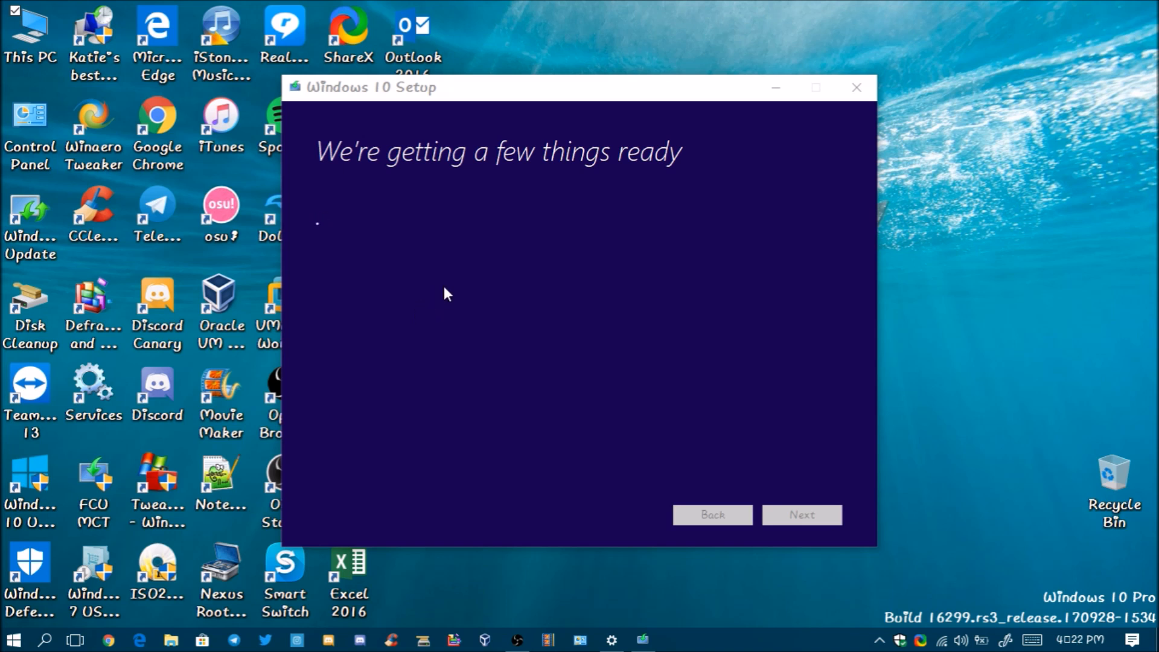
# Step: Open About Windows to check the version and build, and move the Windows 10 Setup window clear of it
pyautogui.press('super+r')
pyautogui.press('Return')
pyautogui.moveTo(425, 94); pyautogui.dragTo(538, 117)
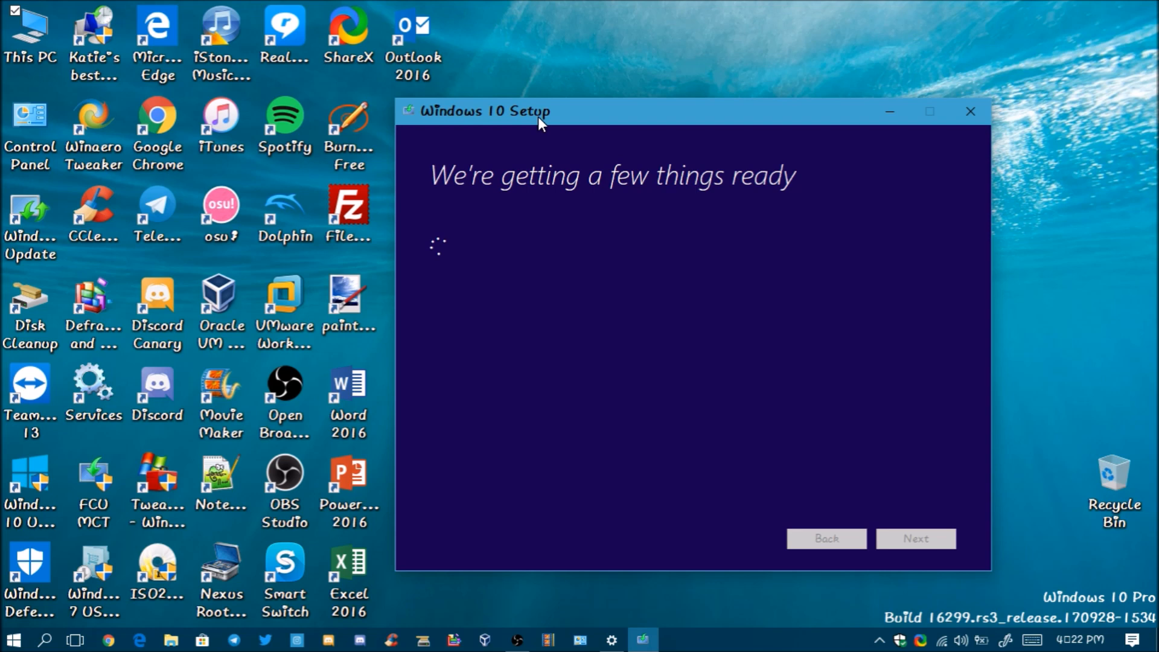
pyautogui.click(211, 157)
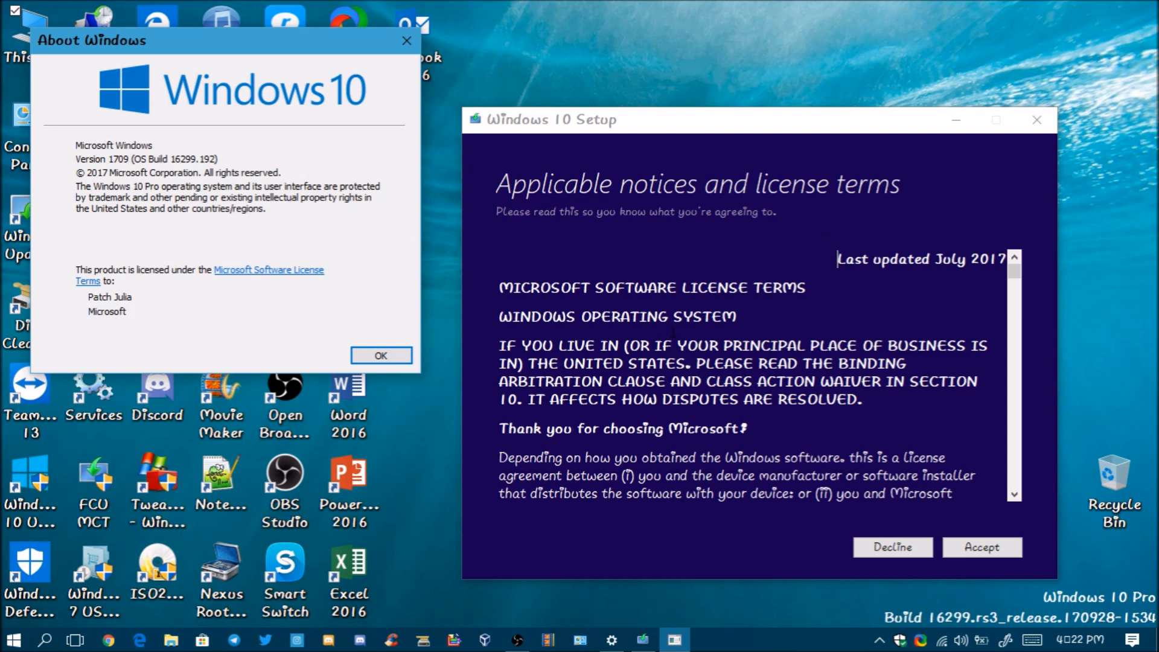
# Step: Accept the license terms in Windows 10 Setup and start installing Windows 10 Pro while keeping personal files and apps
pyautogui.click(995, 550)
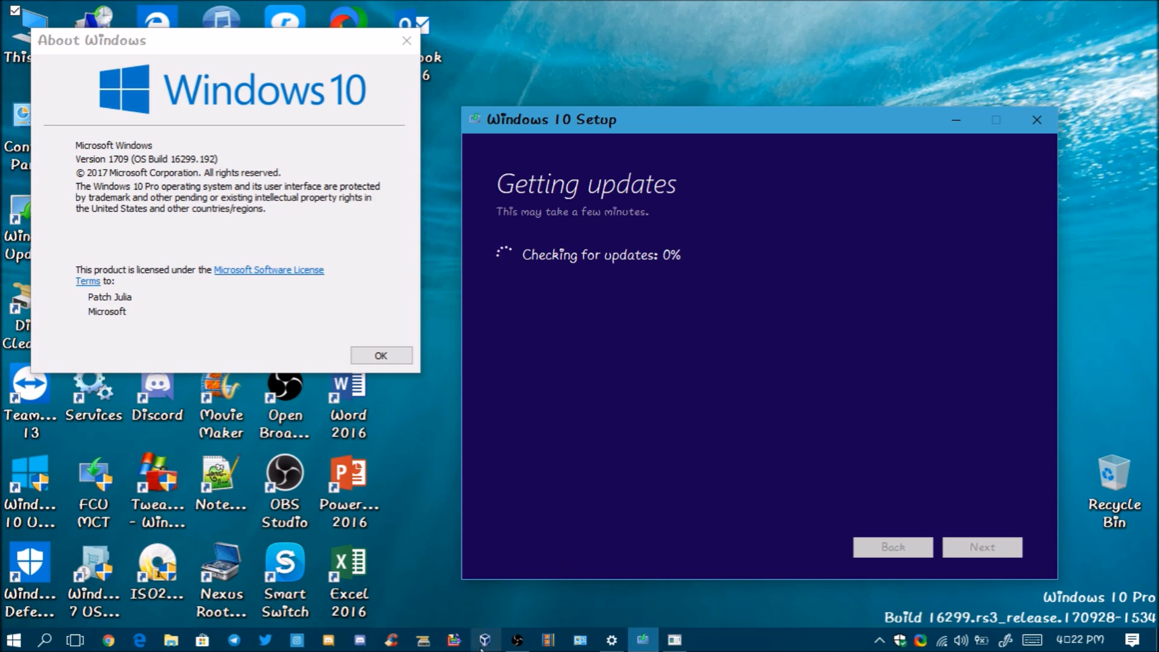
pyautogui.click(517, 639)
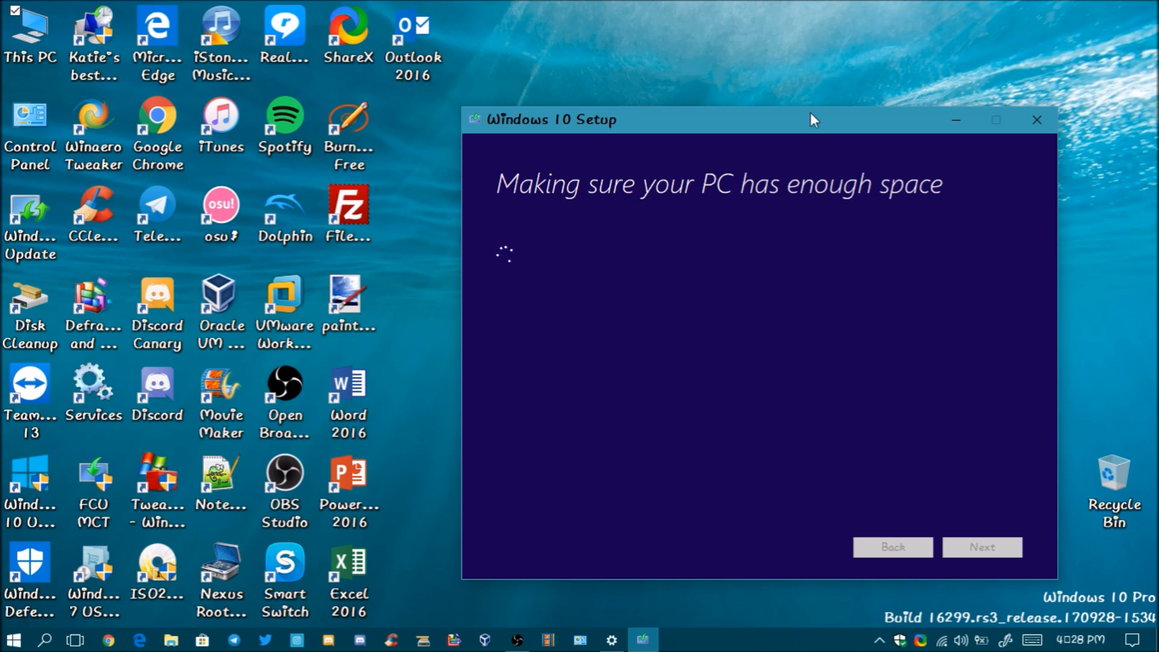
pyautogui.moveTo(807, 120); pyautogui.dragTo(800, 114)
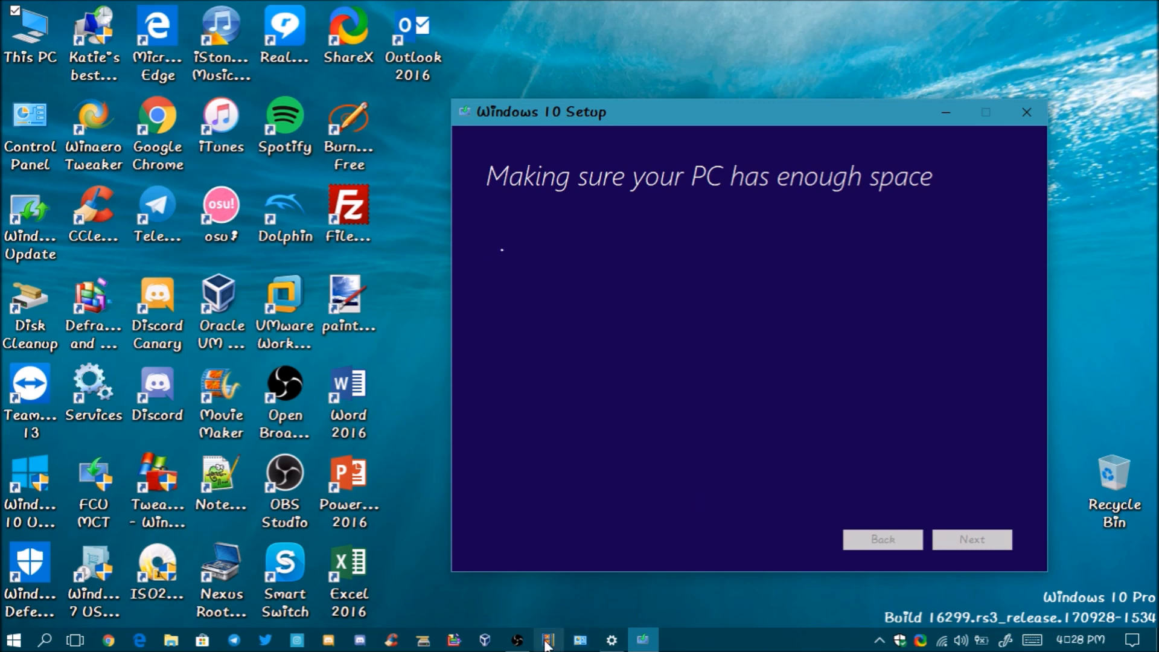
pyautogui.click(517, 639)
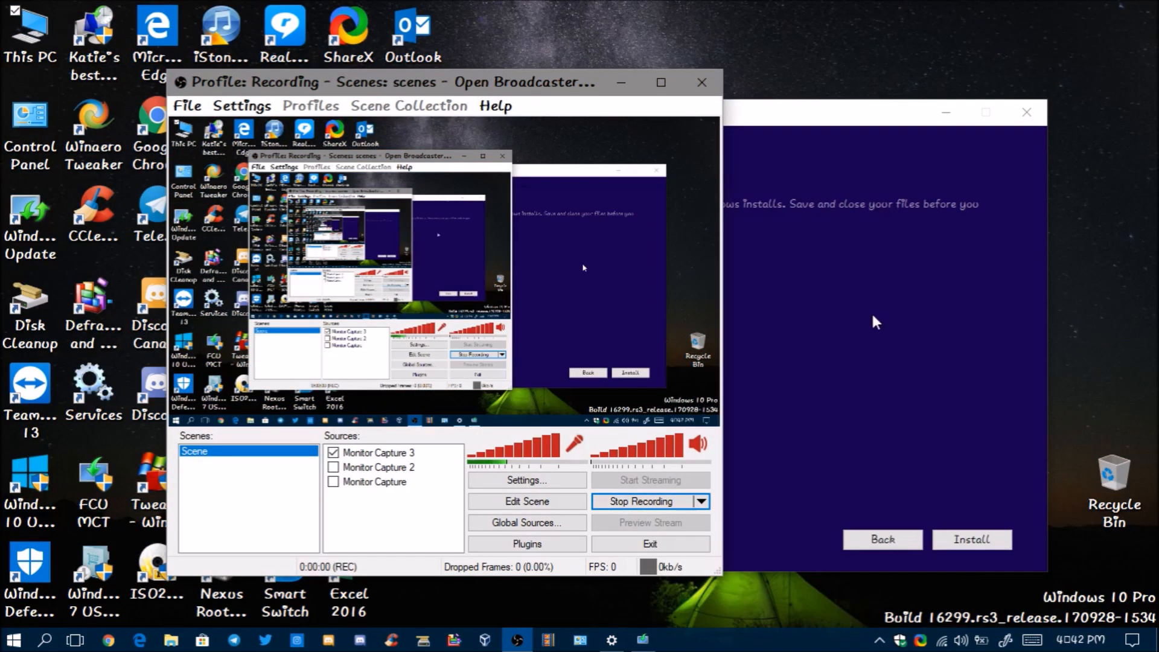
pyautogui.click(619, 86)
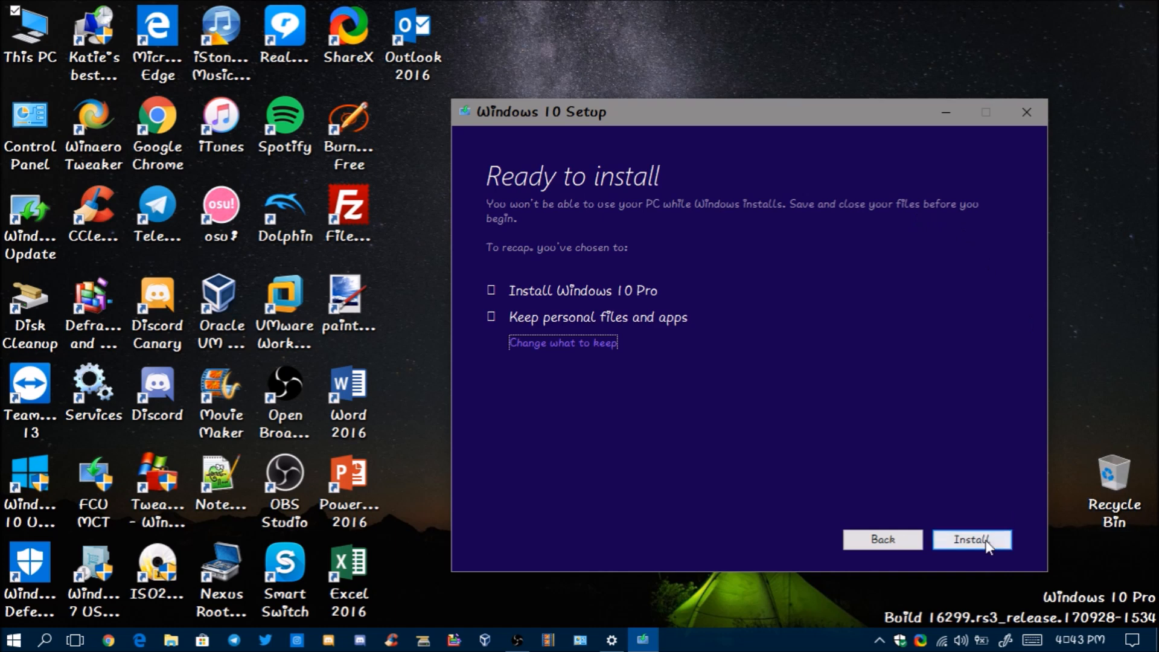
pyautogui.click(970, 540)
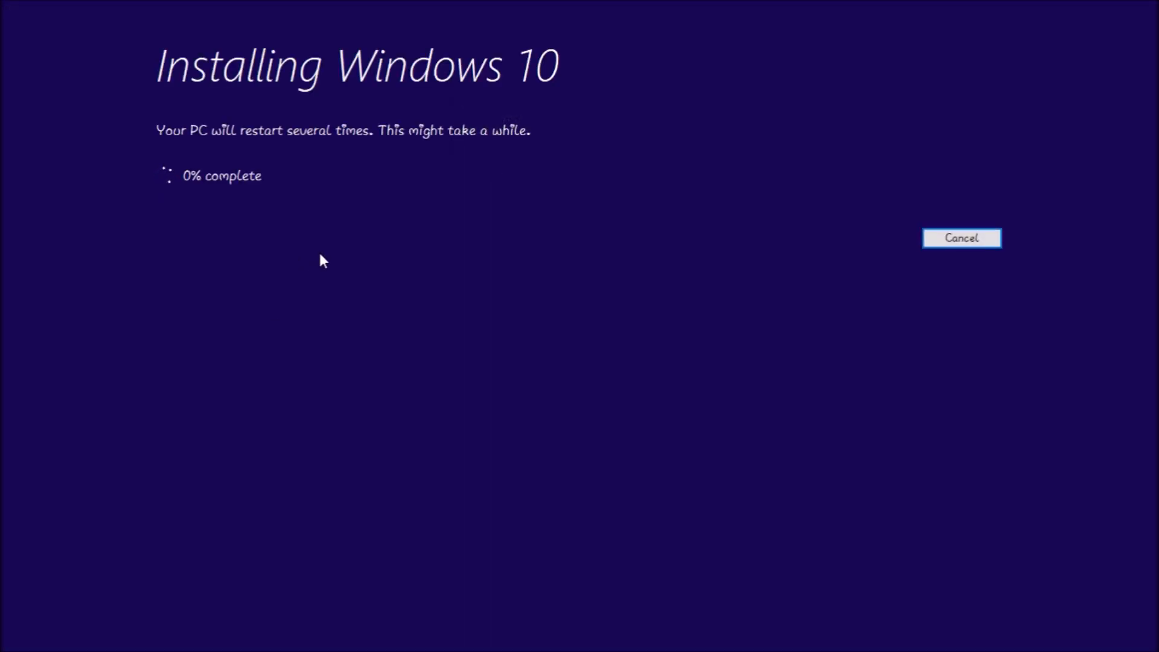
# Step: Bring up Windows Update settings over the installation screen, retry the update check, and view the installed update history
pyautogui.press('super')
pyautogui.click(612, 639)
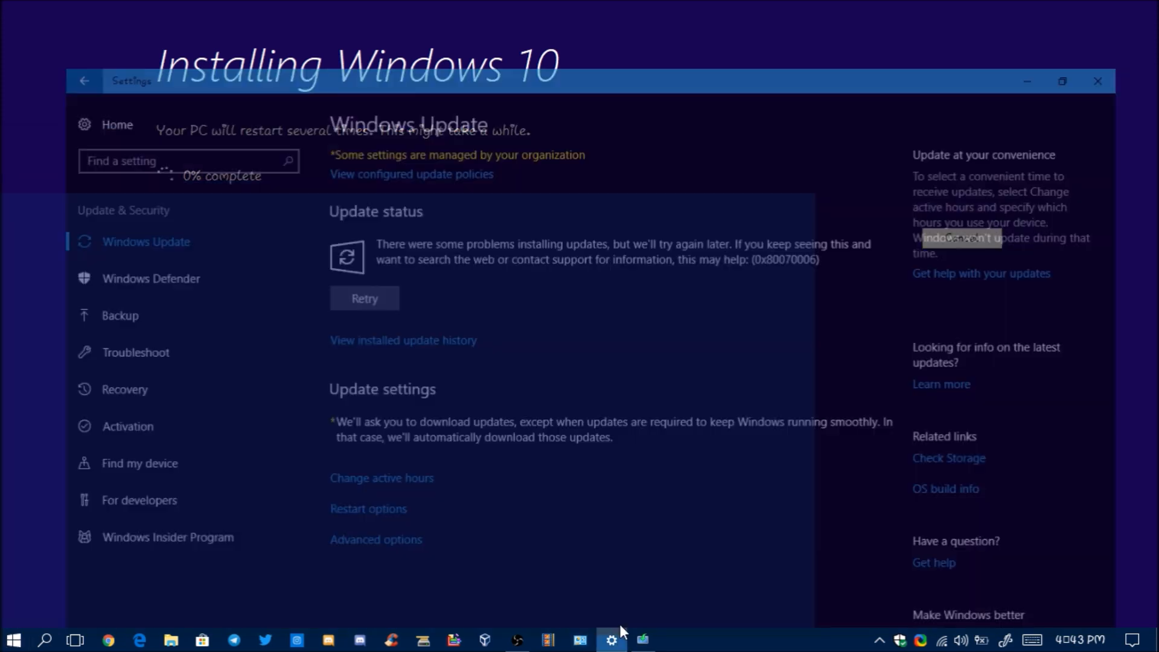
pyautogui.click(341, 263)
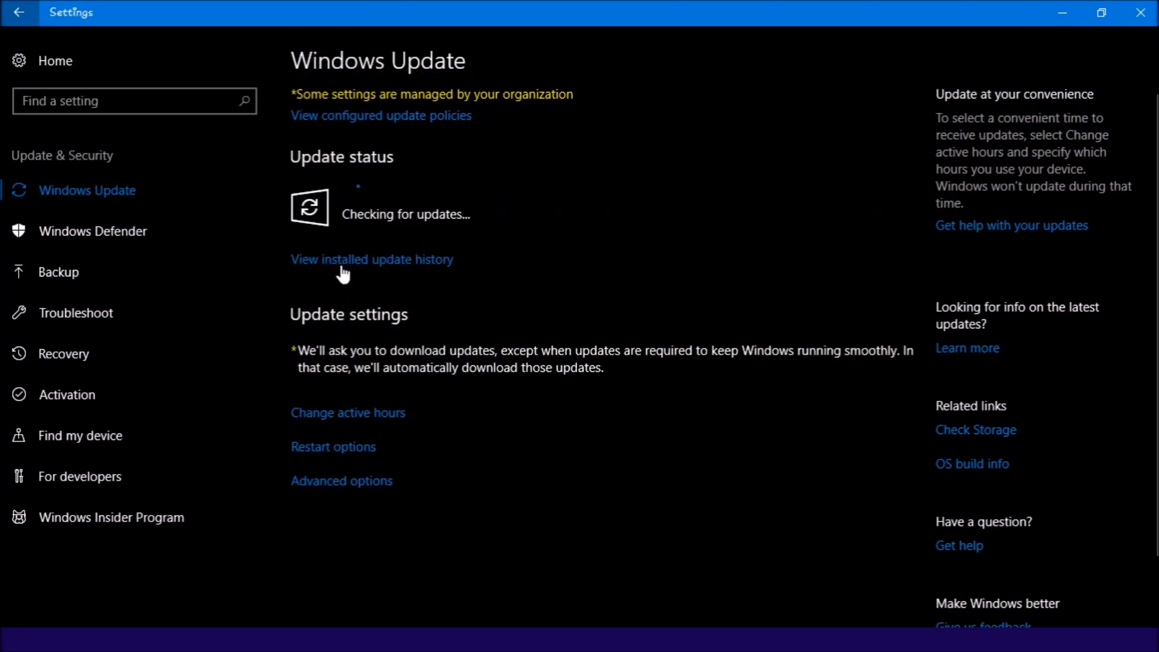
pyautogui.click(340, 263)
pyautogui.click(340, 261)
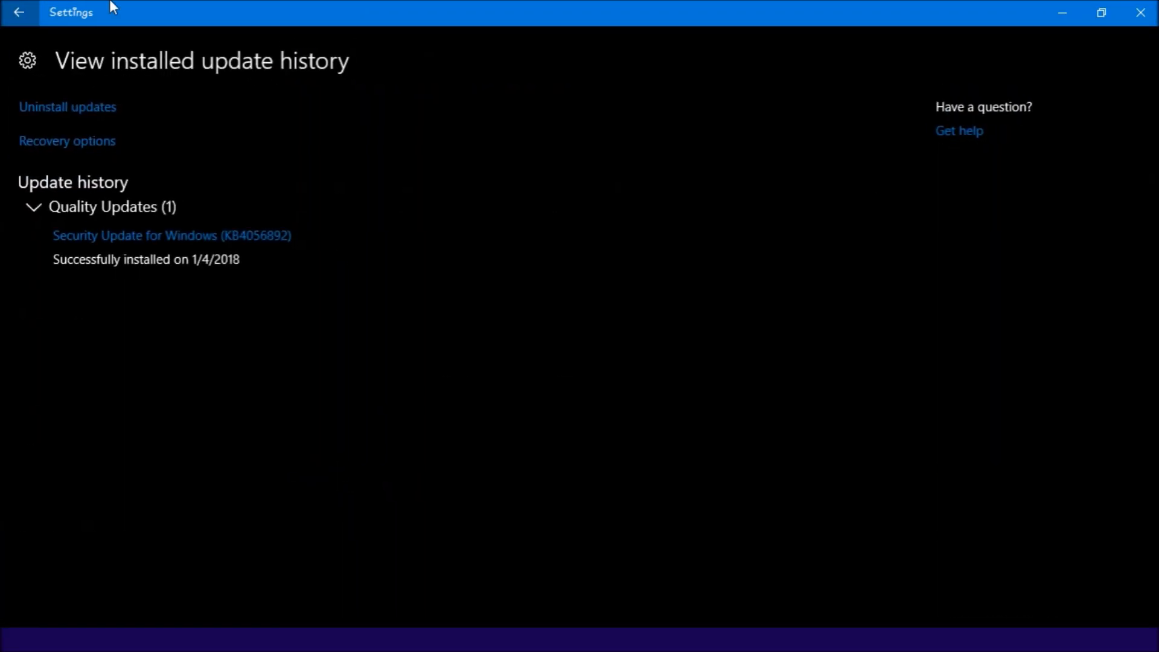
# Step: Return to the Windows Update page, retry the update check, and close Settings
pyautogui.click(16, 12)
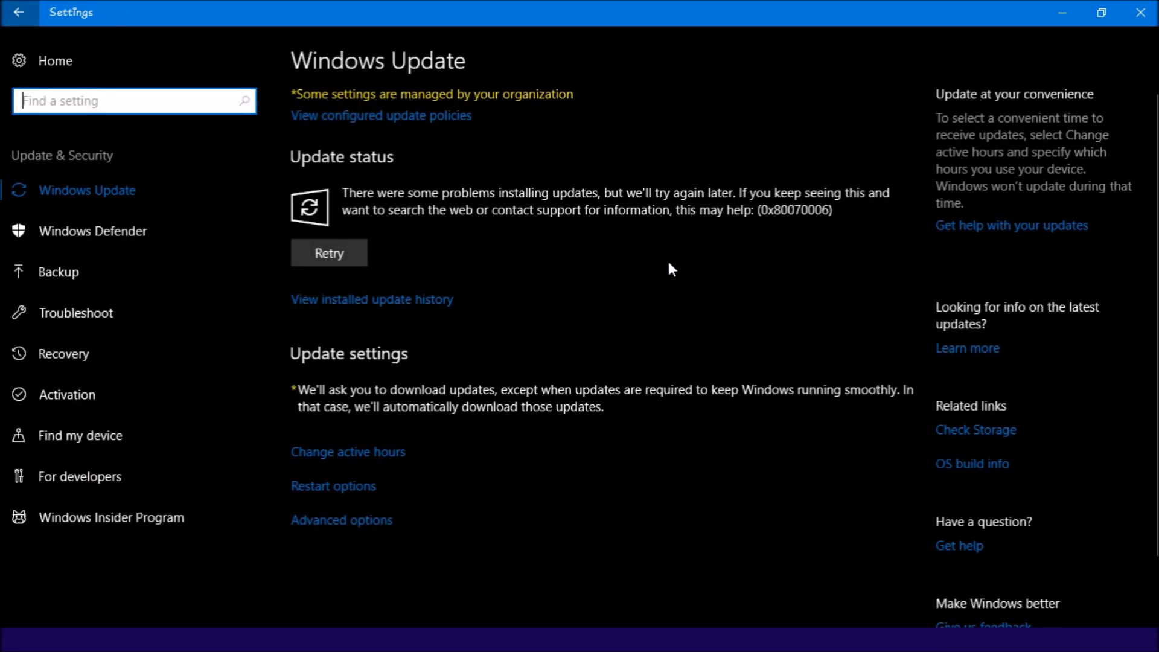
pyautogui.click(365, 256)
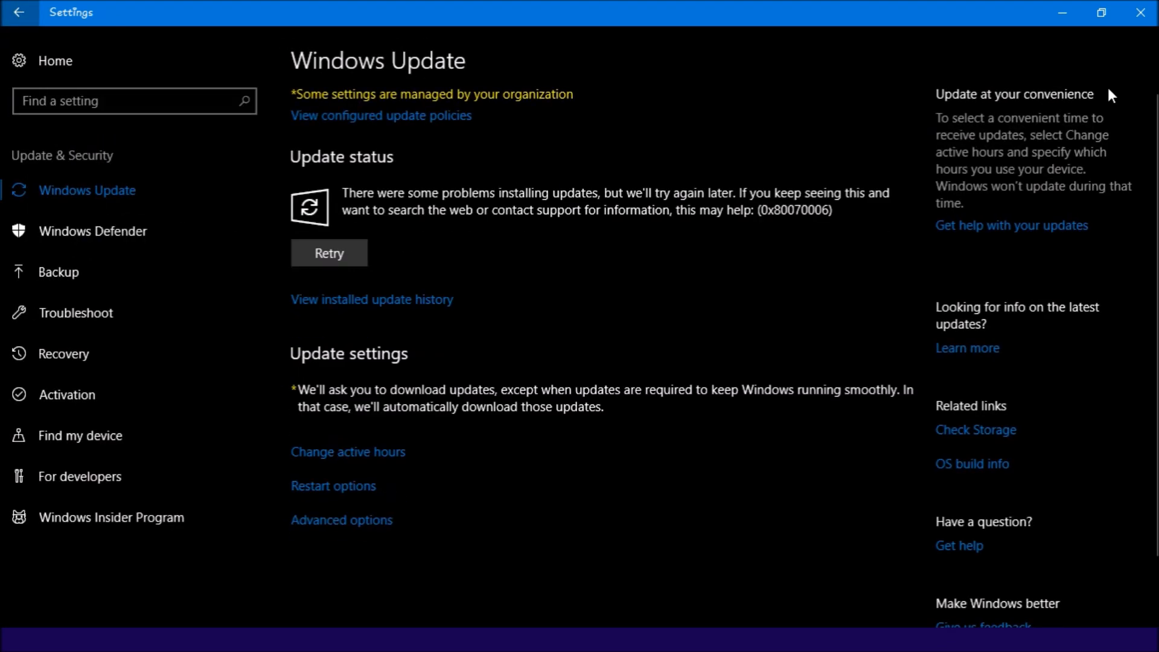
pyautogui.click(1141, 12)
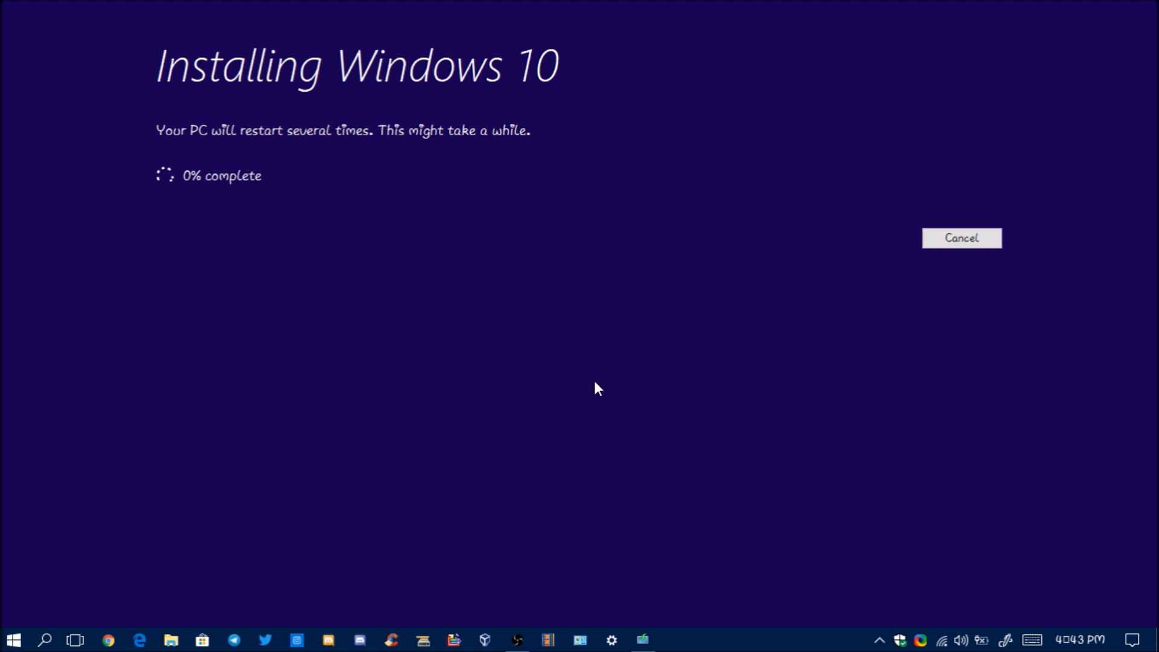
pyautogui.click(518, 641)
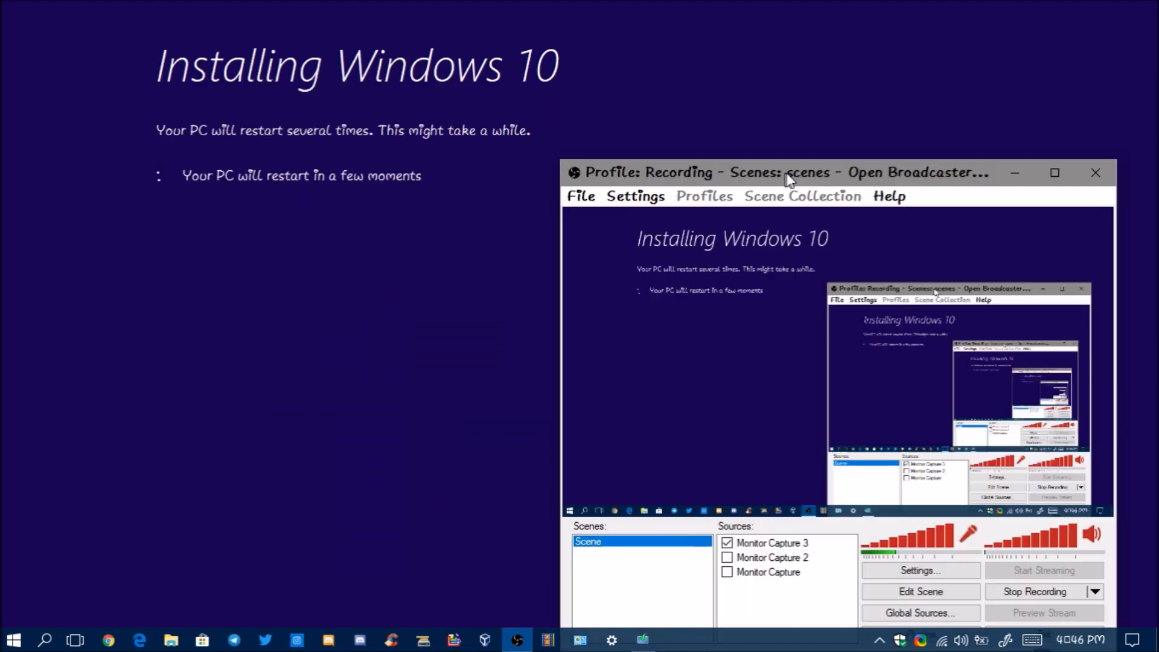
pyautogui.moveTo(790, 167); pyautogui.dragTo(685, 94)
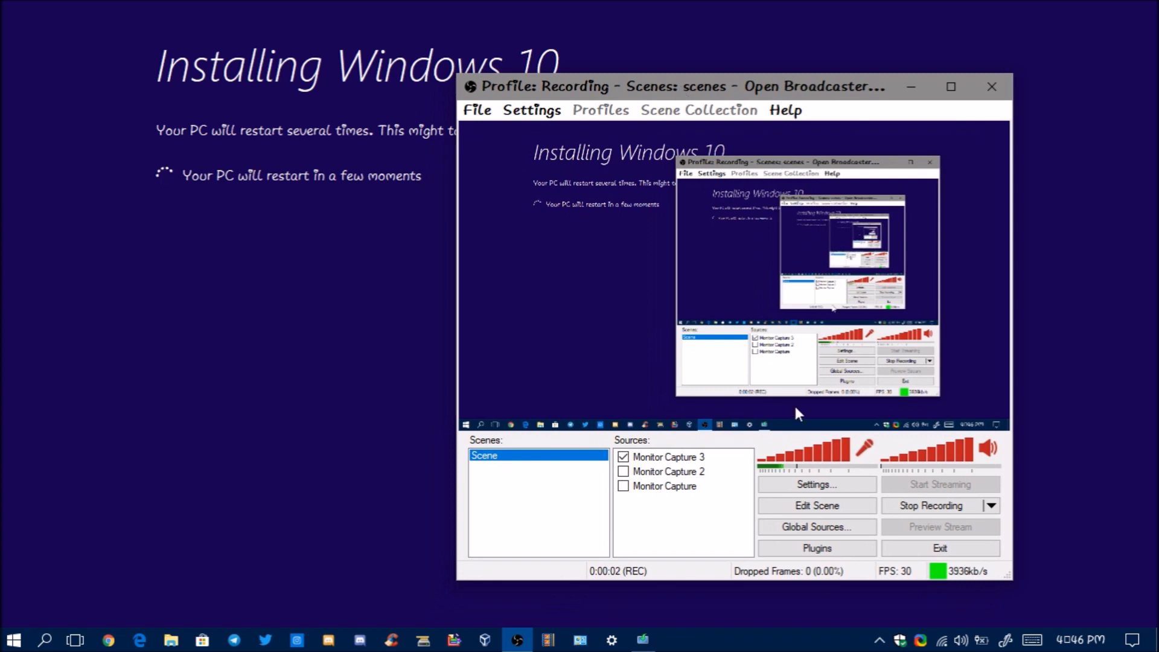
pyautogui.click(925, 506)
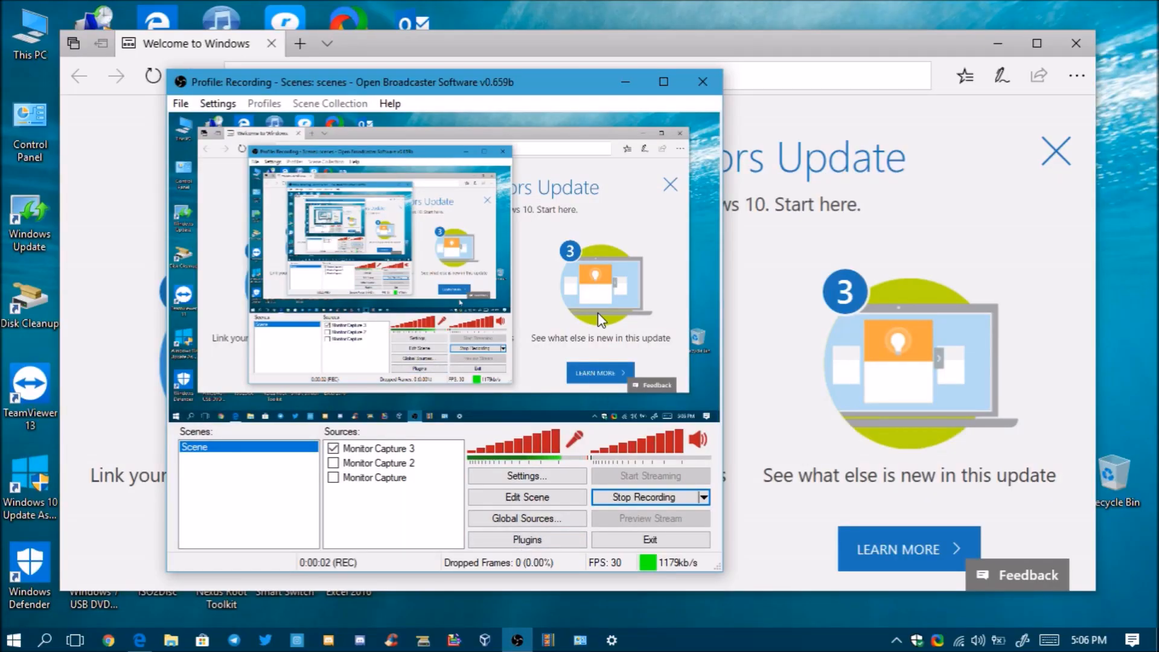
# Step: Clear the desktop by minimizing the recorder, dismissing the reply notification, and closing the Welcome to Windows browser window
pyautogui.click(626, 82)
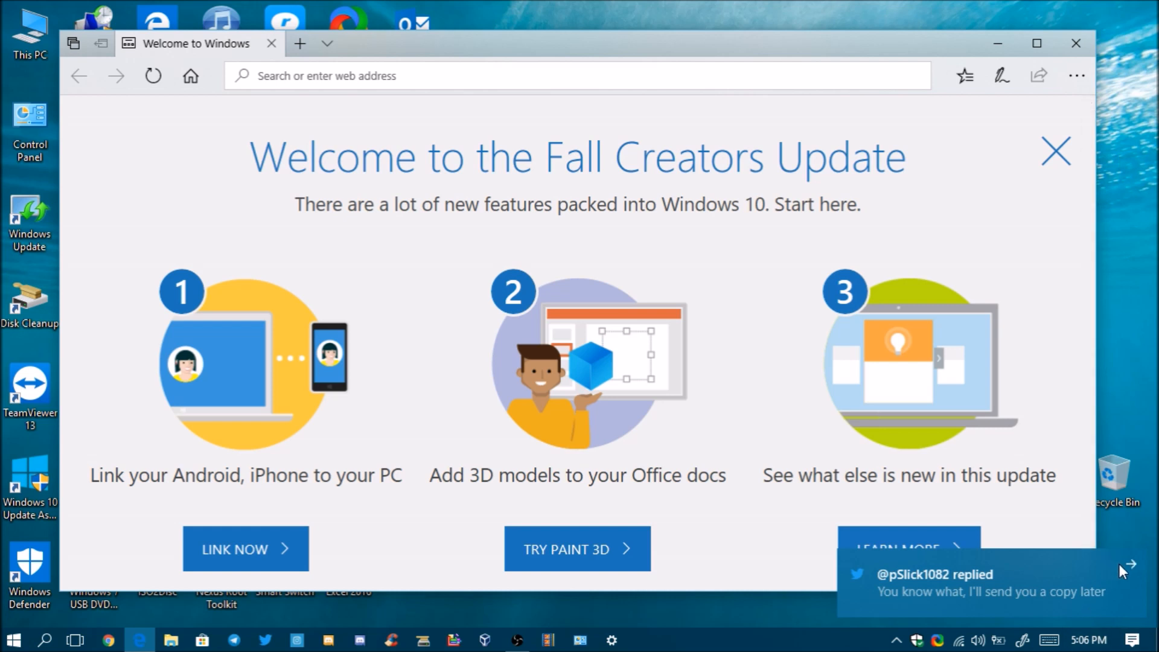
pyautogui.click(1136, 570)
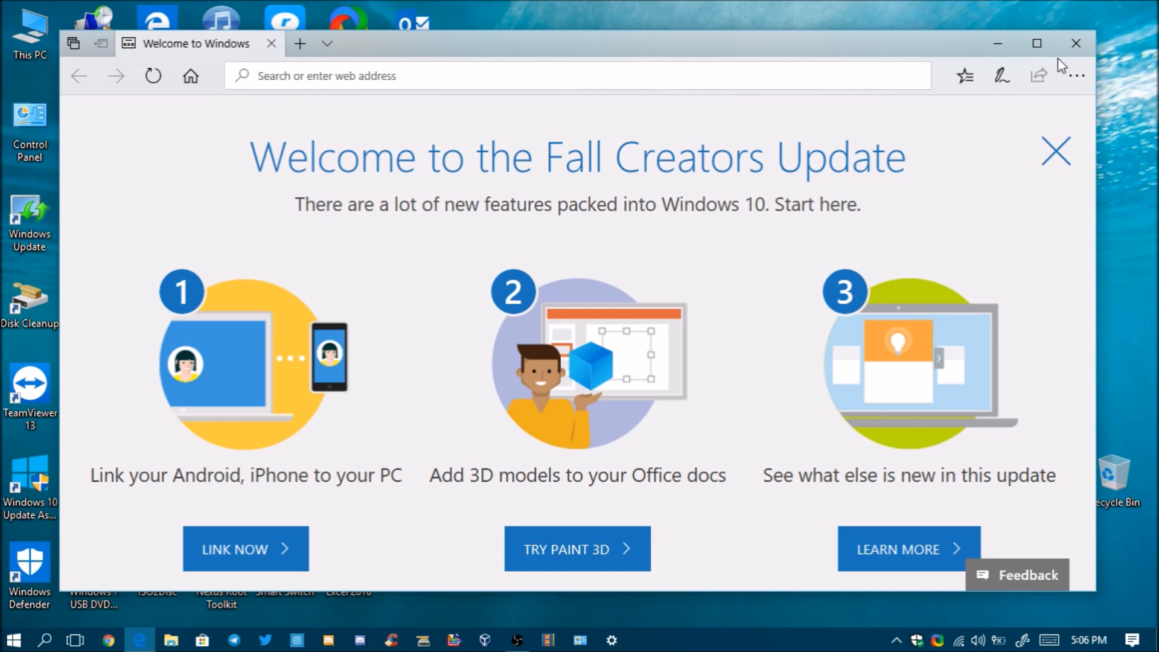
pyautogui.click(1077, 44)
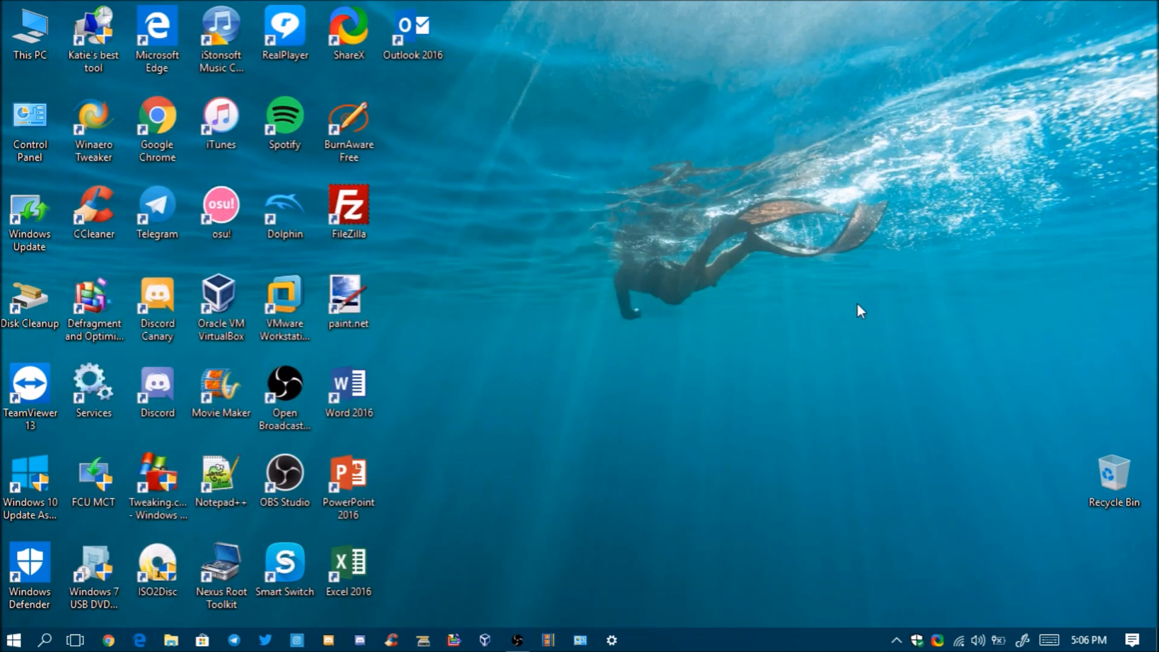
# Step: Open Windows Update under Update & Security, view the installed update history, and start a check for updates
pyautogui.click(614, 640)
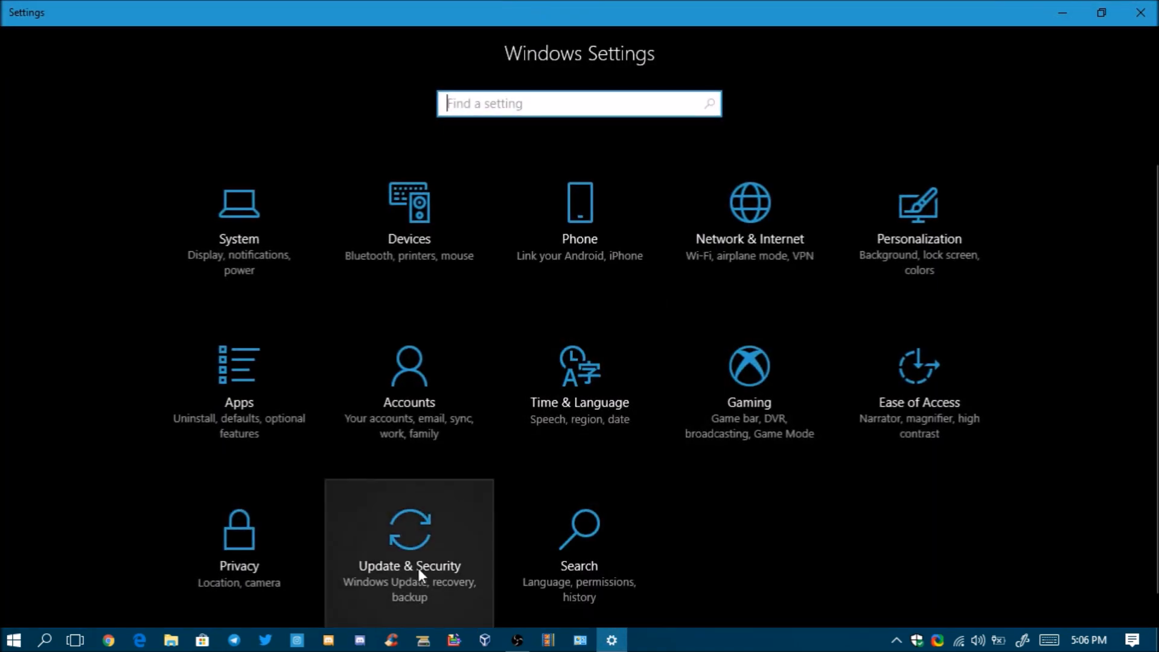
pyautogui.click(419, 572)
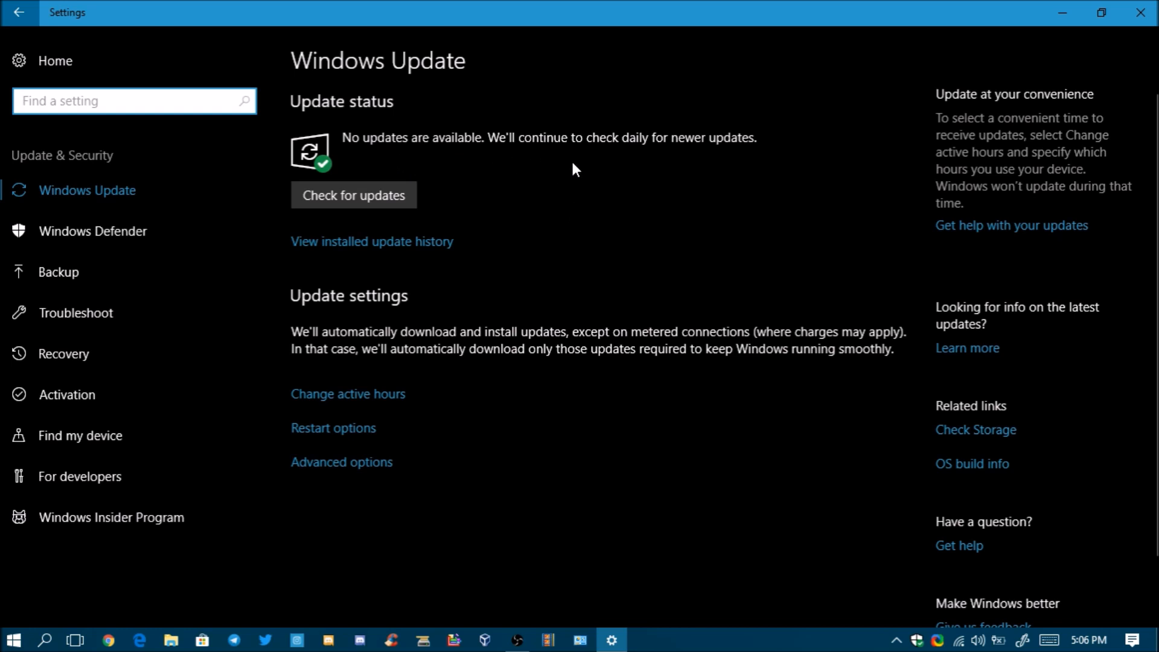
pyautogui.click(419, 241)
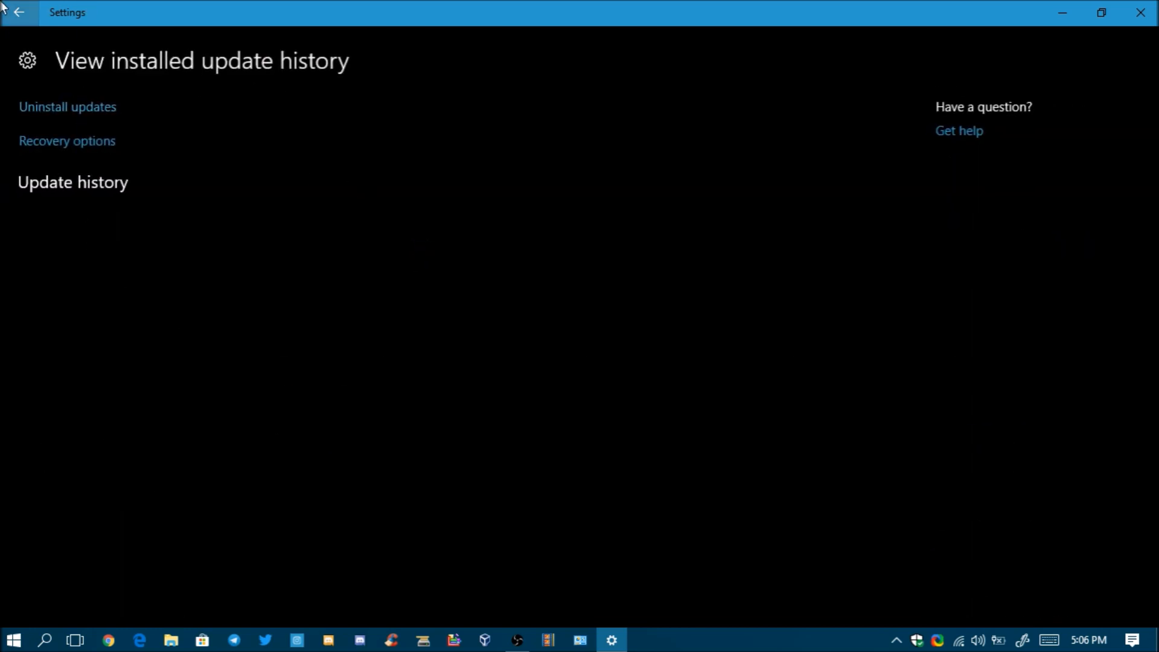
pyautogui.click(19, 12)
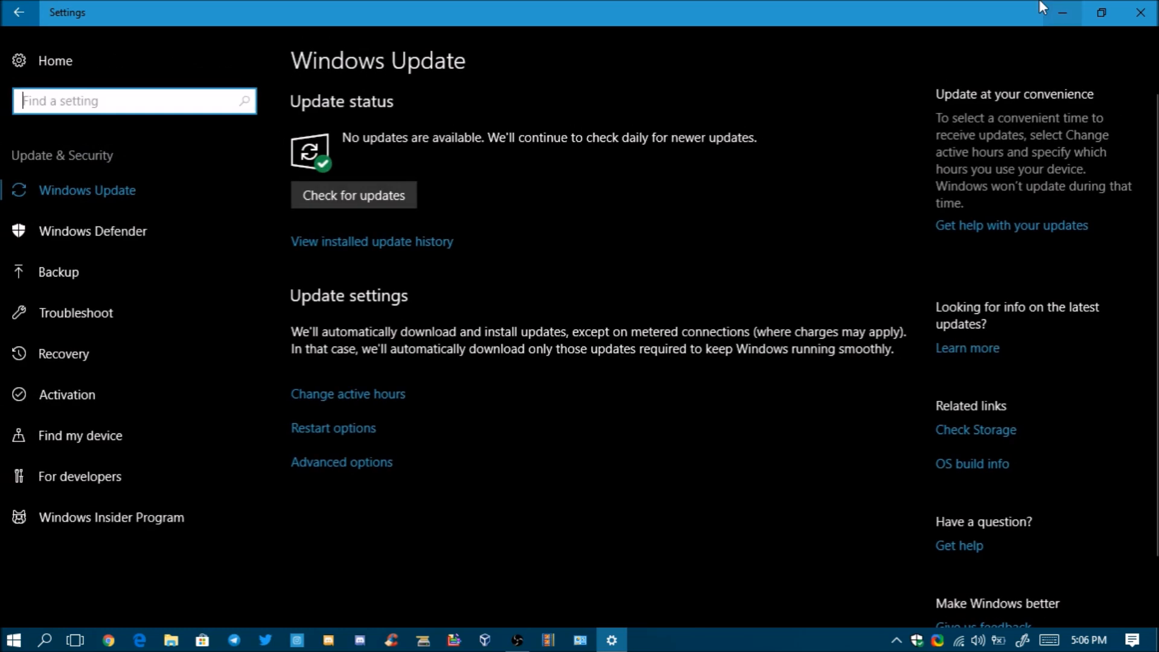
pyautogui.click(369, 192)
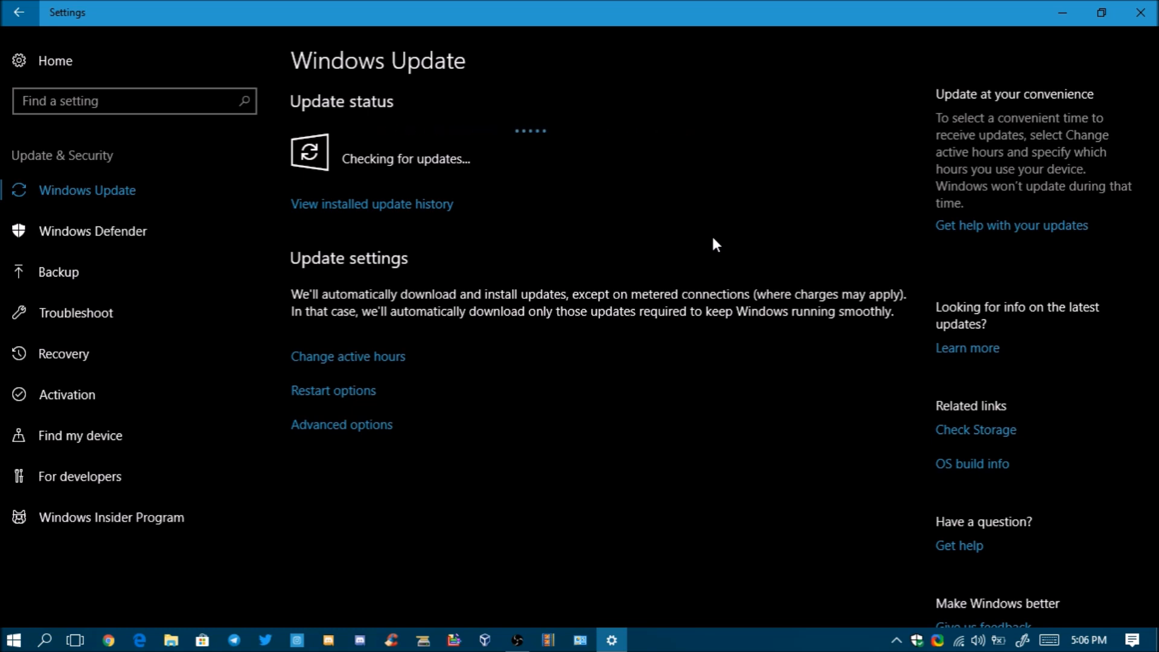
# Step: Open About Windows to check the version and build, move it clear of the update status, and close it
pyautogui.press('super+r')
pyautogui.press('Return')
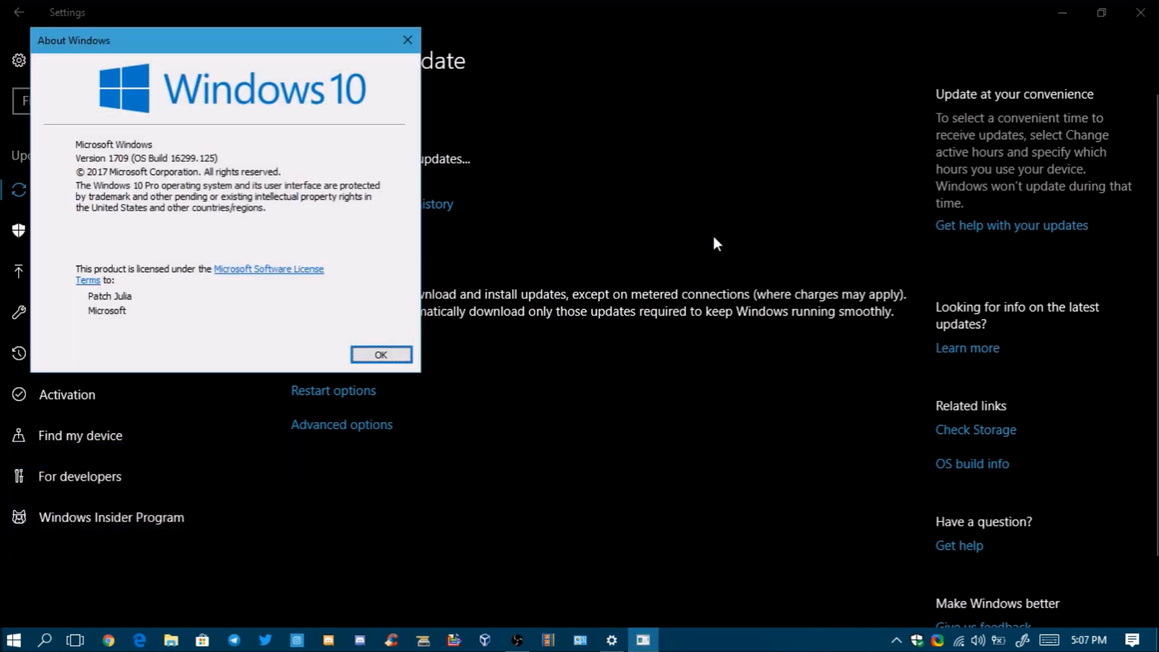
pyautogui.moveTo(268, 55); pyautogui.dragTo(796, 114)
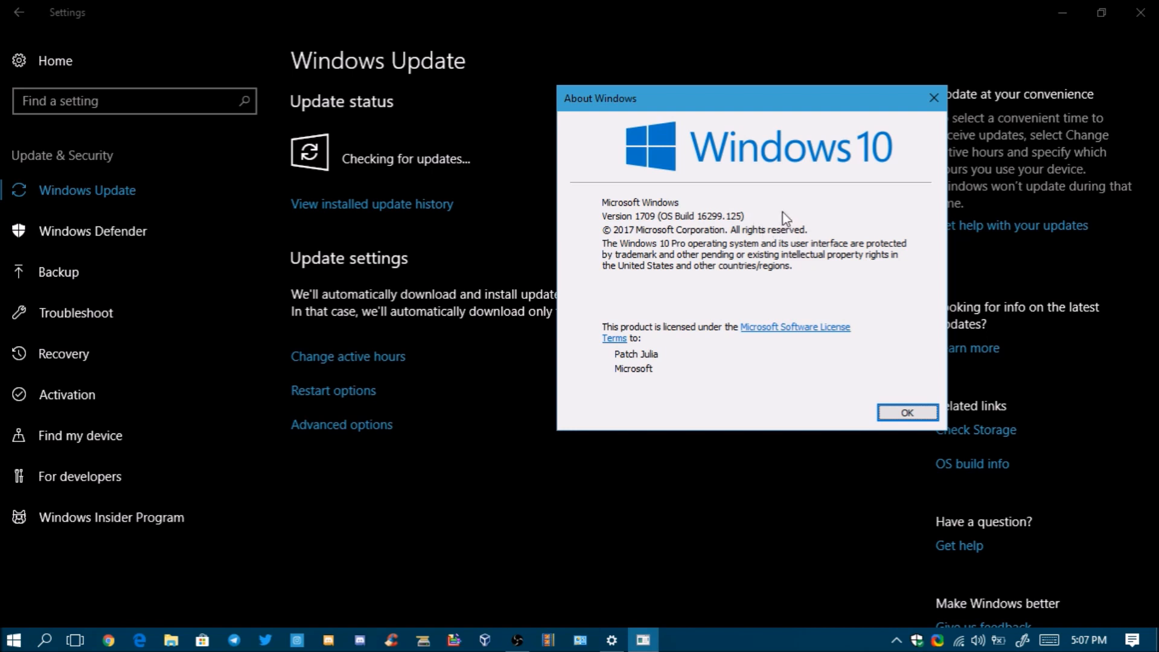
pyautogui.moveTo(749, 116); pyautogui.dragTo(696, 156)
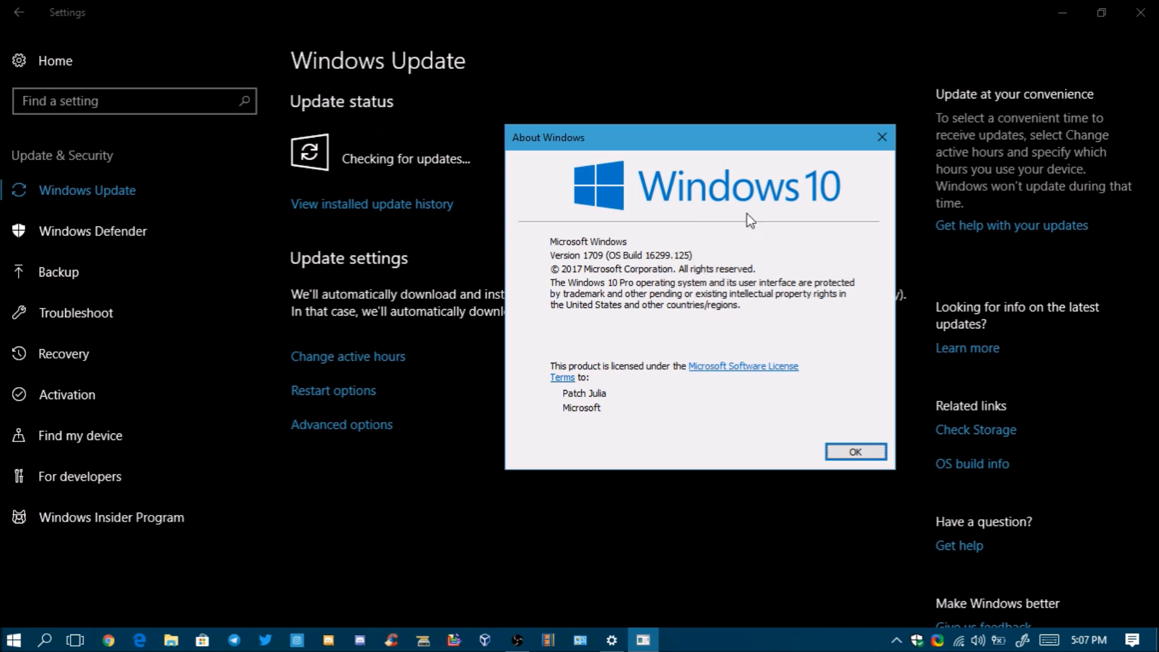
pyautogui.moveTo(720, 143); pyautogui.dragTo(710, 286)
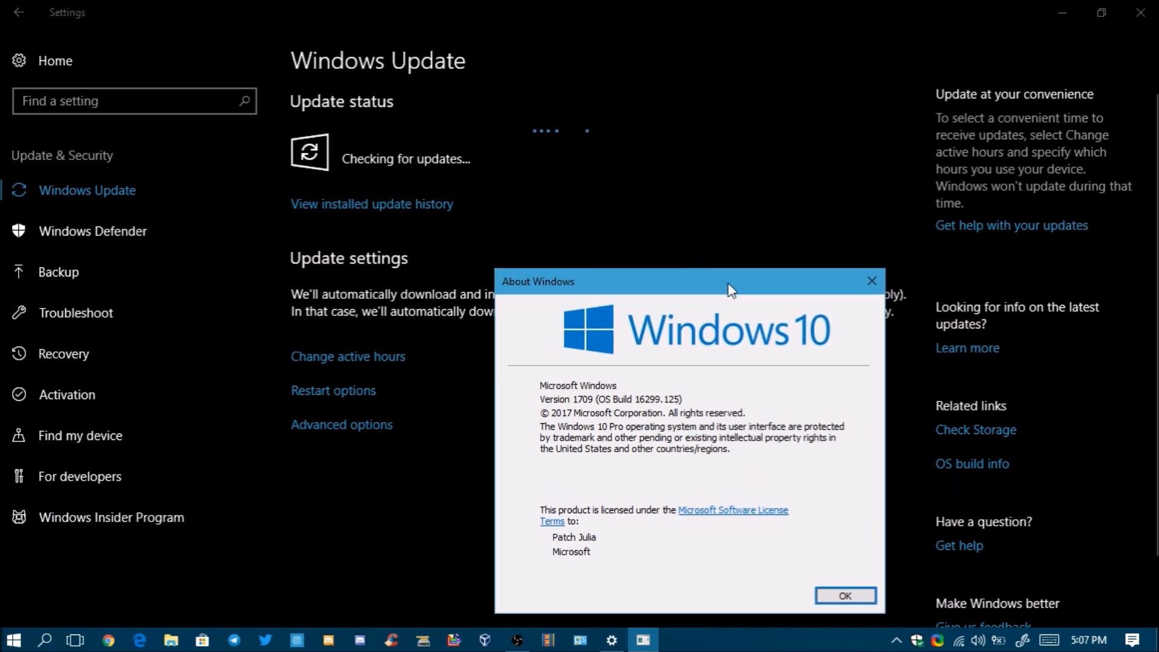
pyautogui.moveTo(731, 290); pyautogui.dragTo(705, 227)
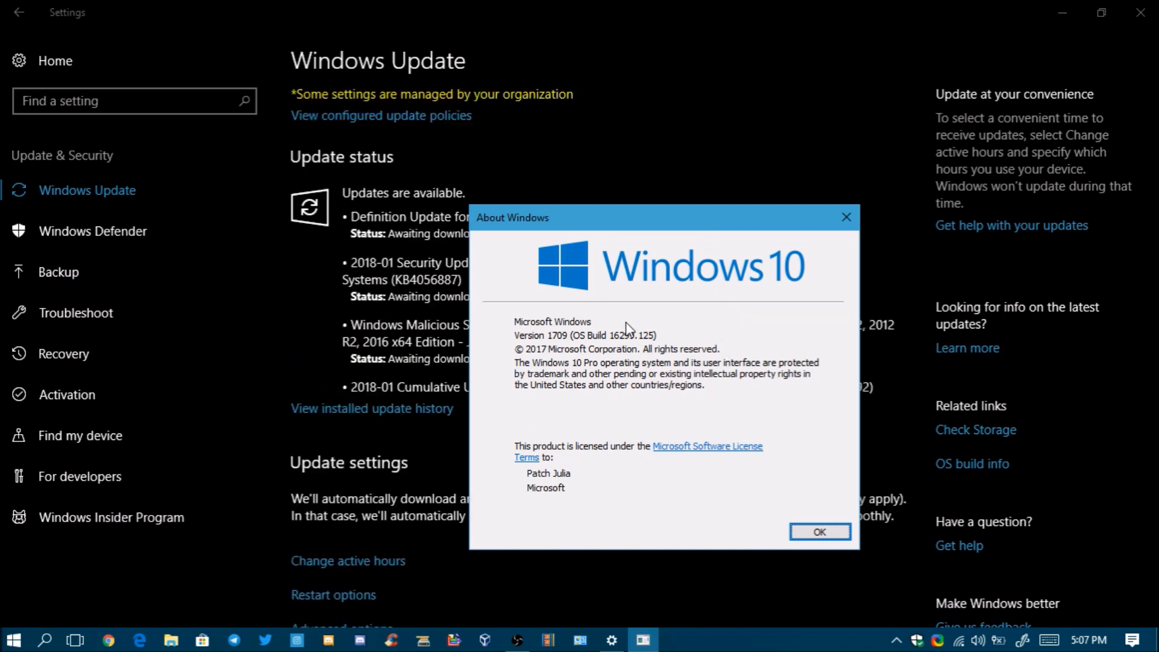
pyautogui.click(821, 532)
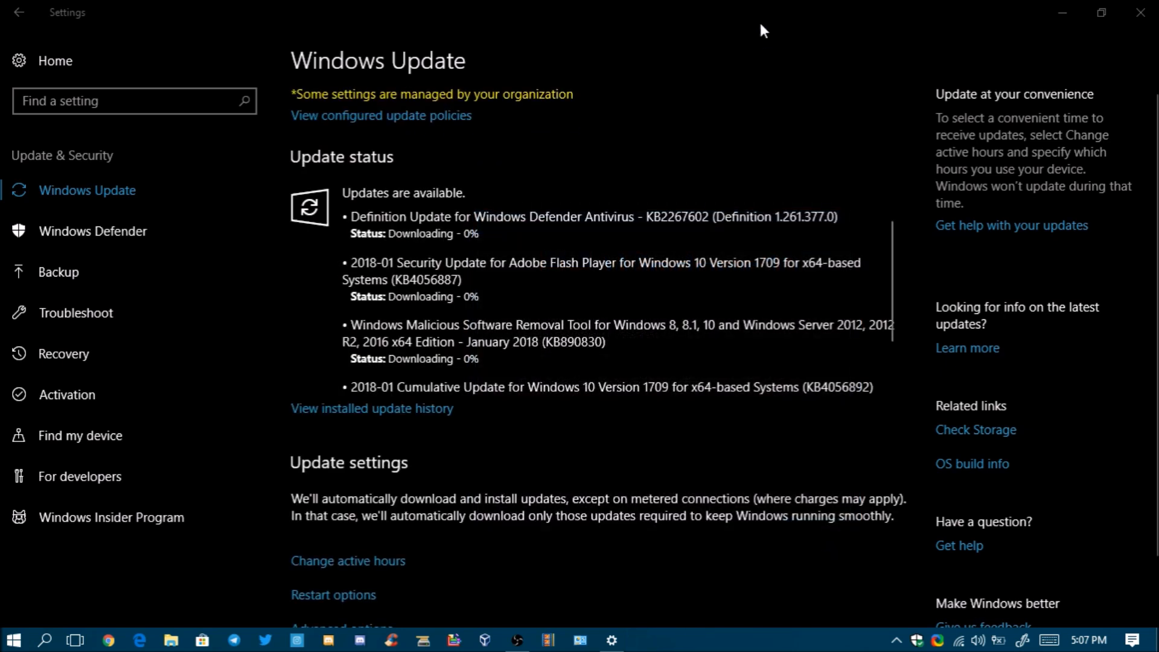